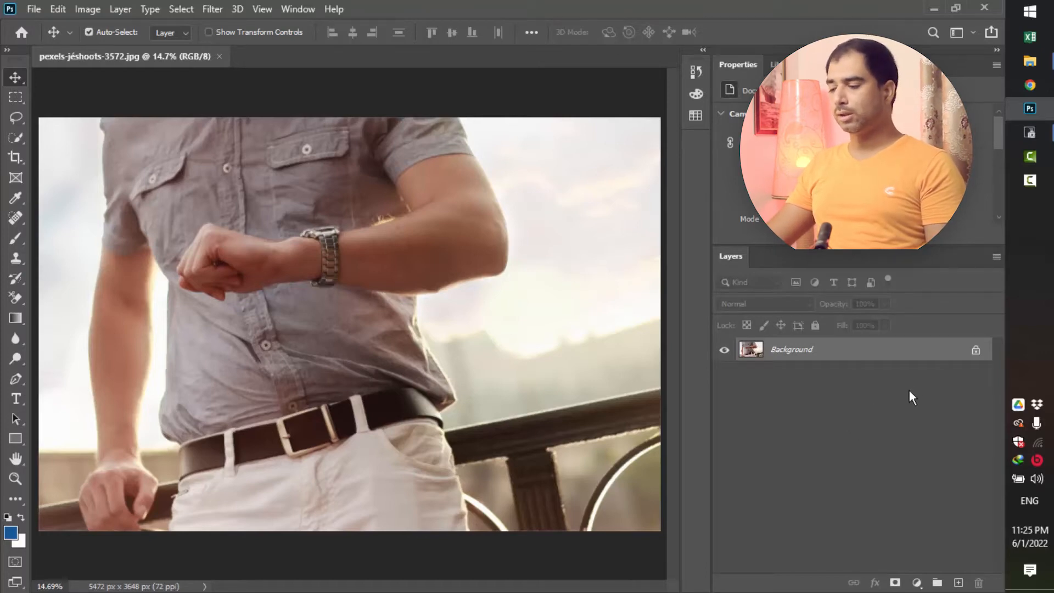
Try converting the locked Background into a normal layer with the default name Layer 0, and undo the conversion.
double_click(916, 354)
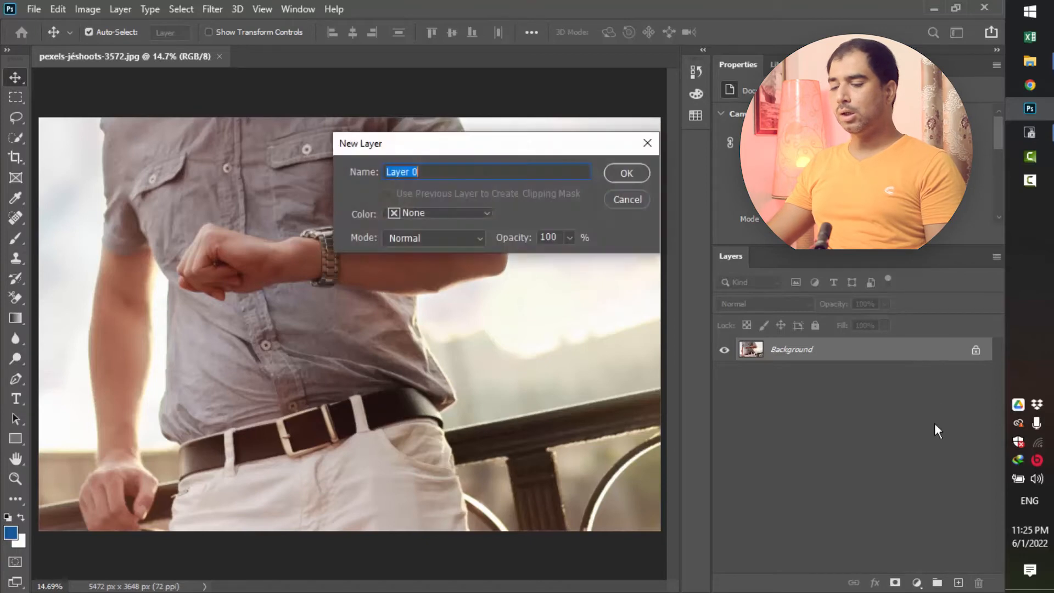
drag(498, 144, 458, 266)
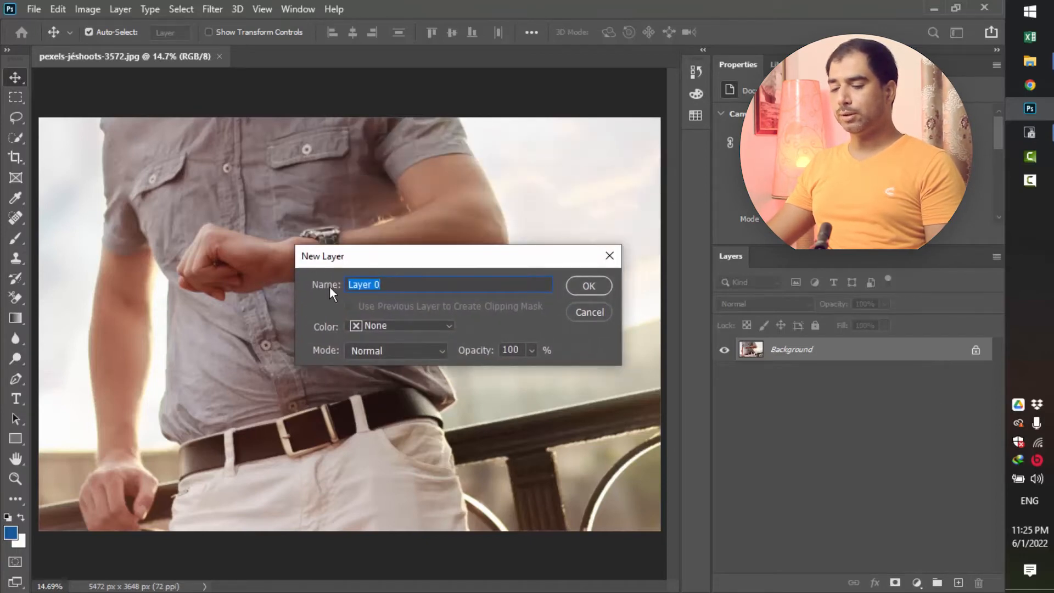
drag(391, 286, 341, 286)
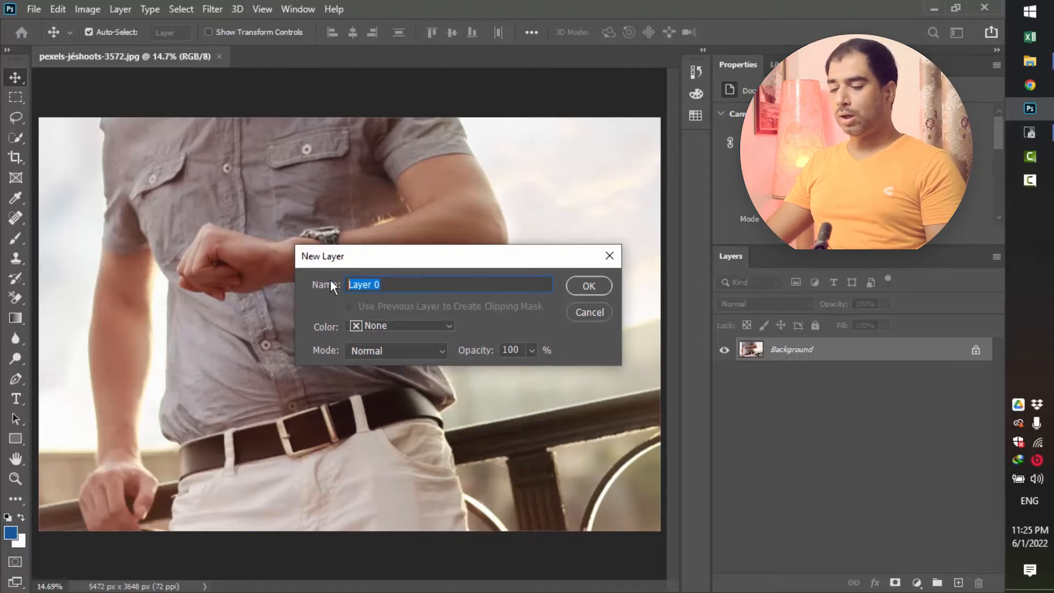
drag(398, 286, 339, 287)
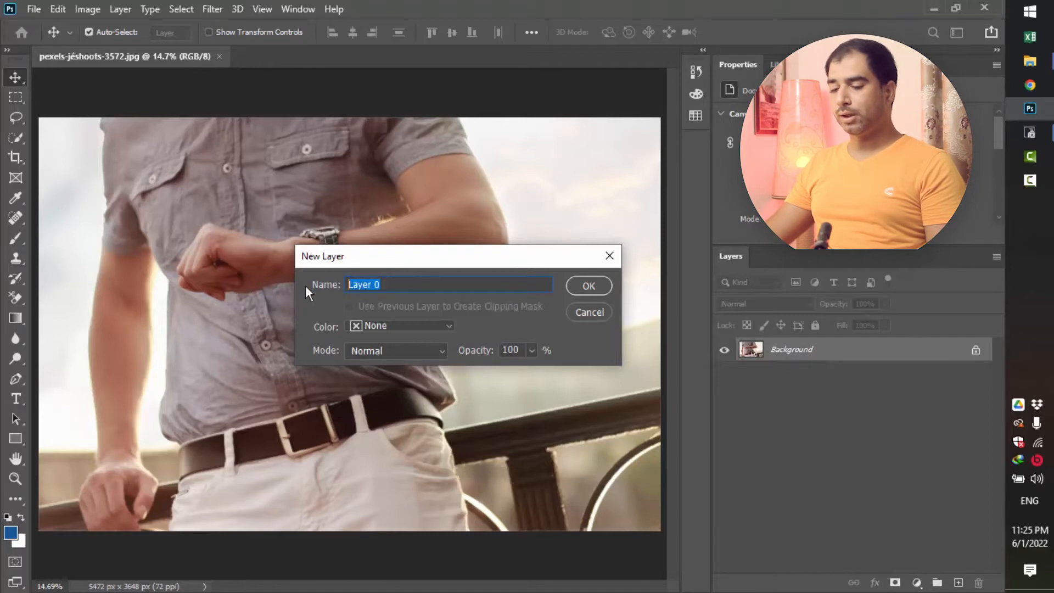
click(387, 286)
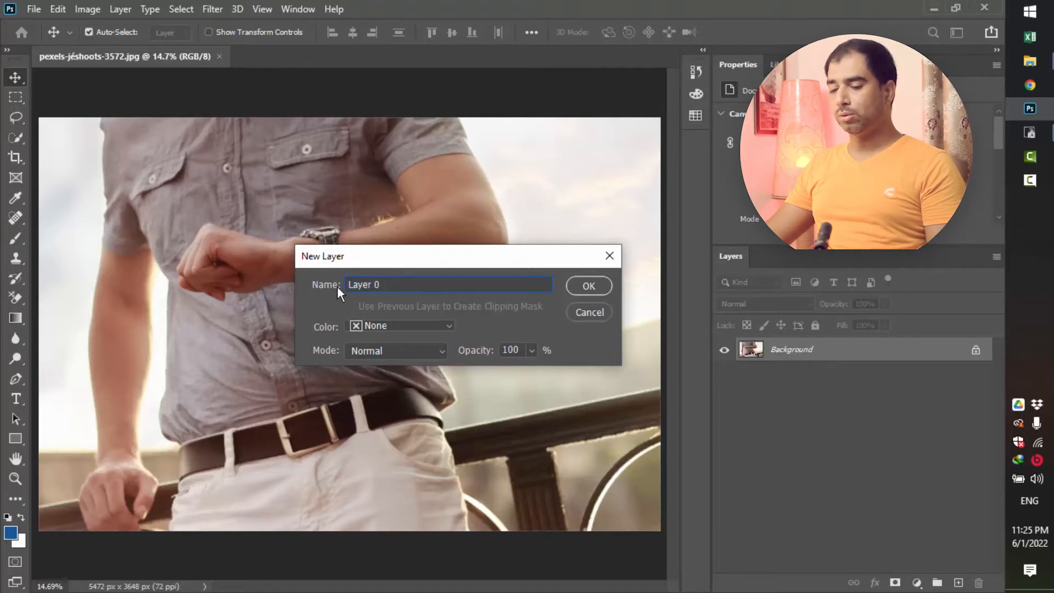
click(588, 286)
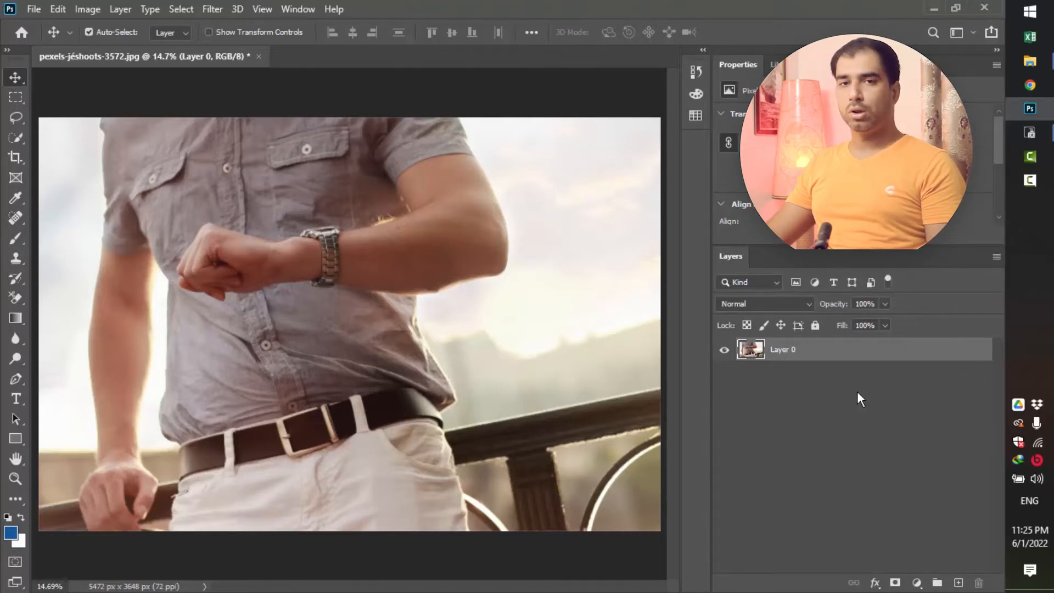
key(ctrl)
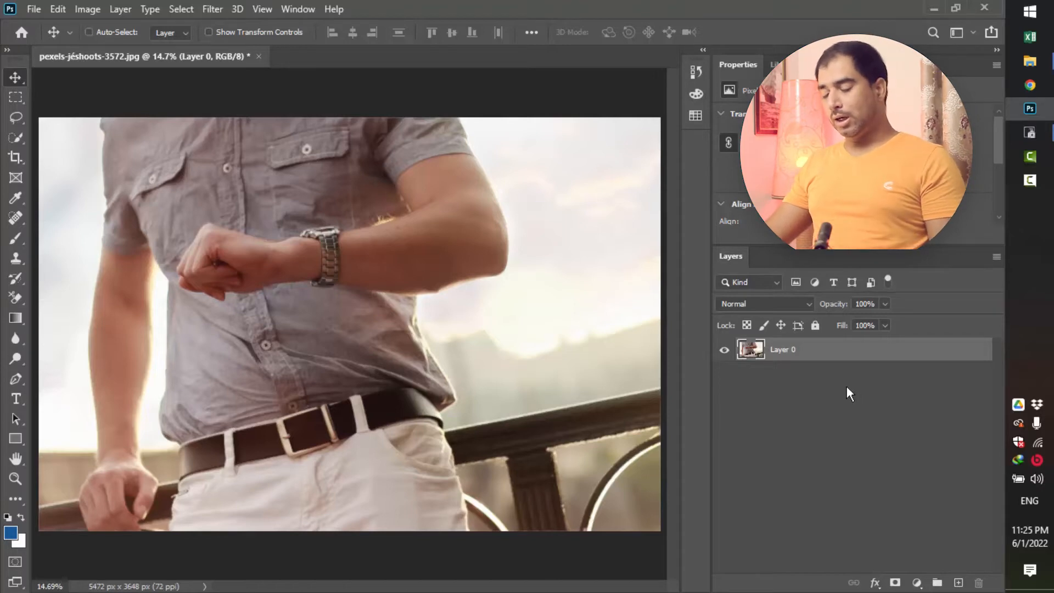
key(ctrl+z)
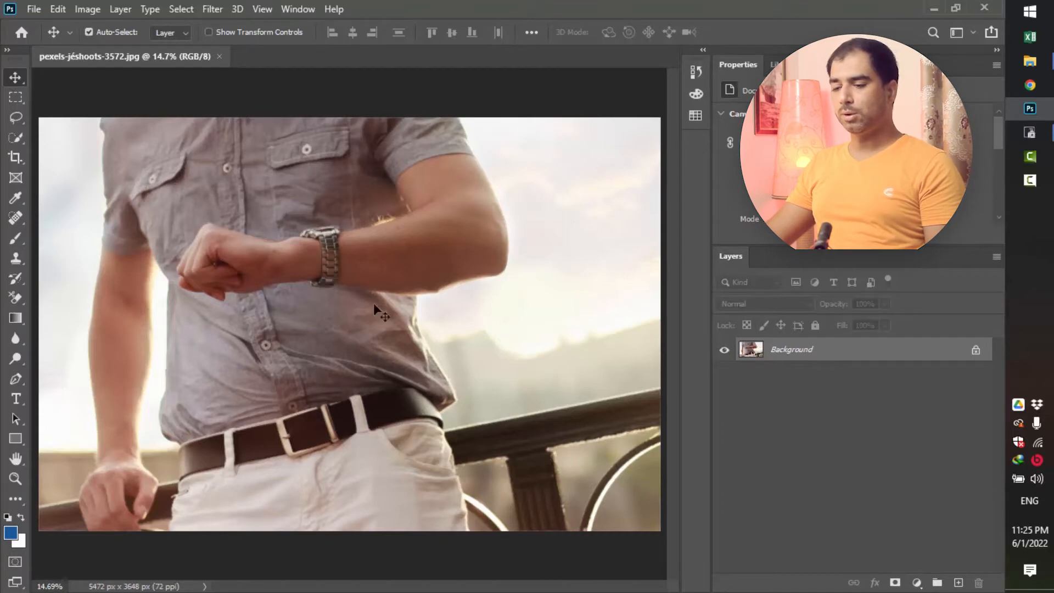
Try to move the Background photo on the canvas, choosing to convert it to a normal layer.
drag(263, 225, 455, 293)
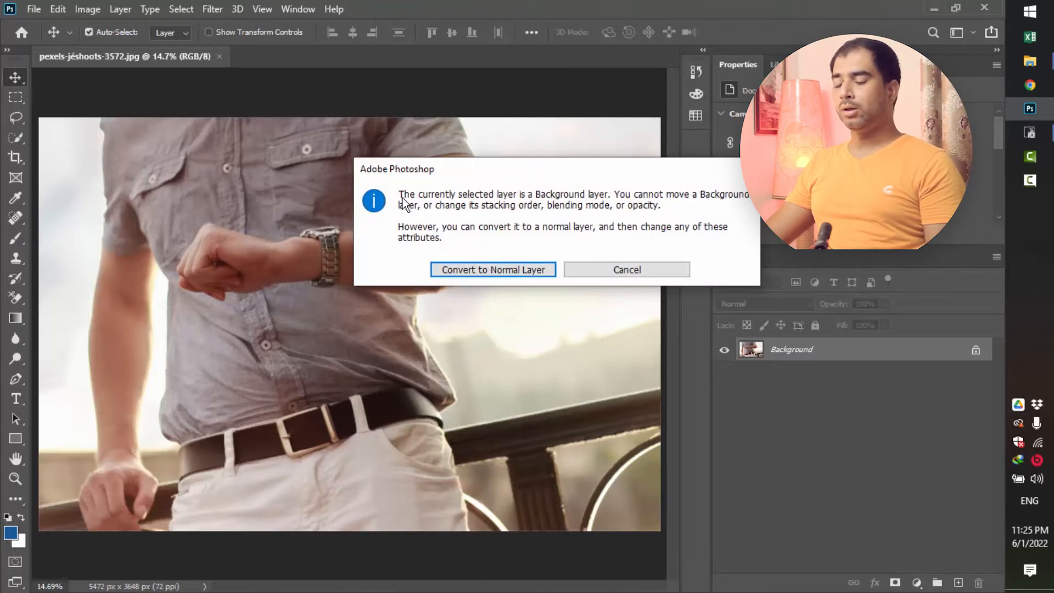
drag(471, 175, 406, 207)
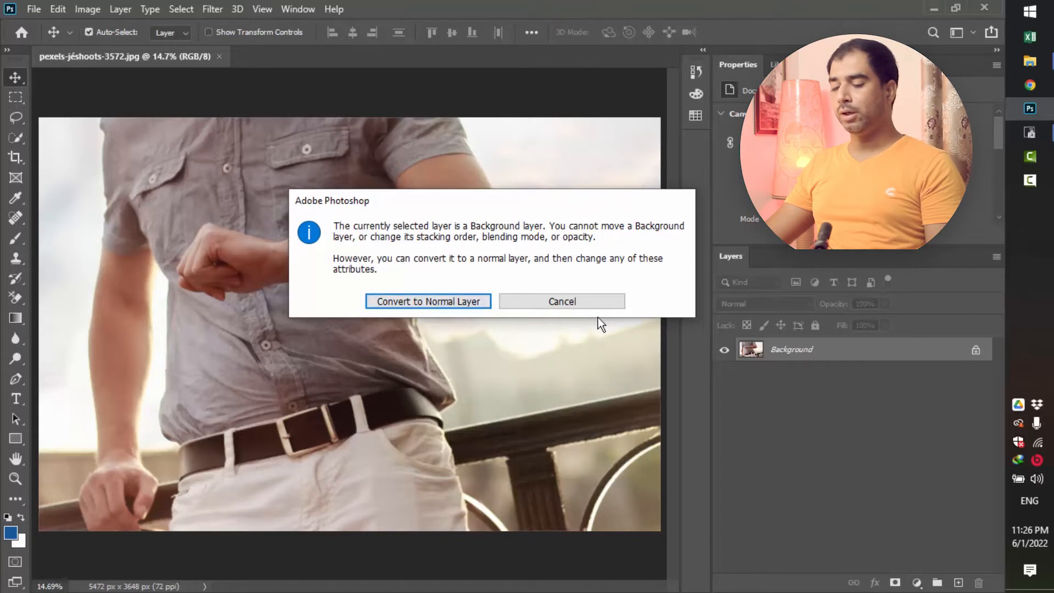
click(426, 300)
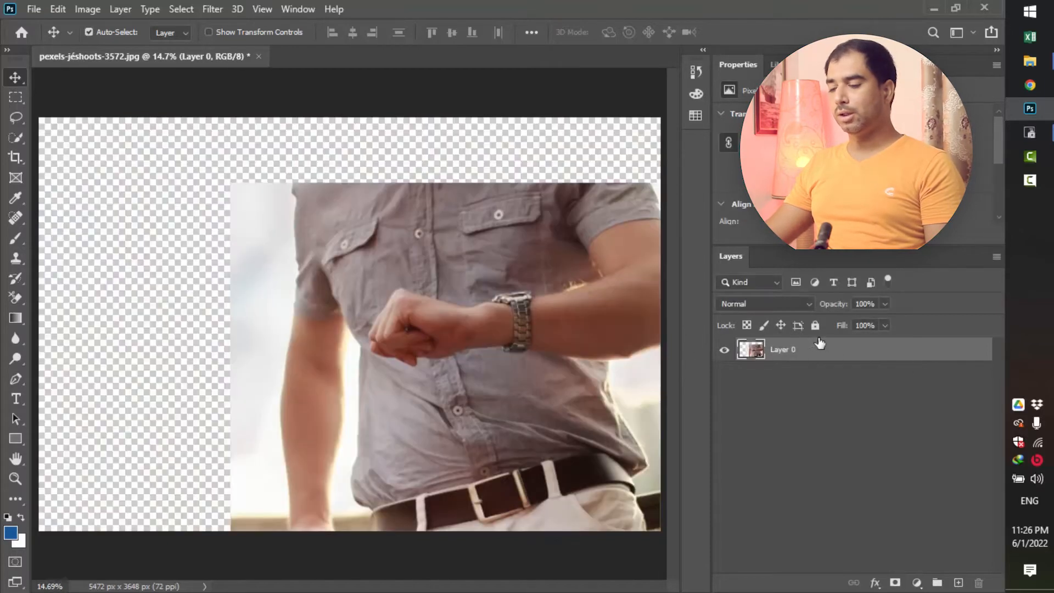
drag(546, 296, 375, 302)
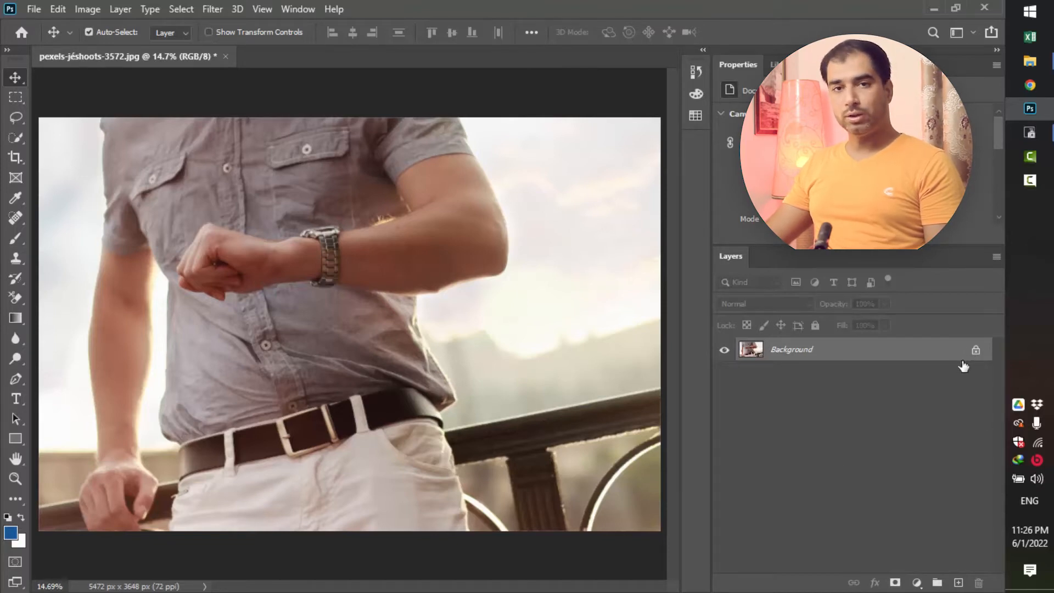
Unlock the Background layer to turn it into a normal layer.
click(975, 350)
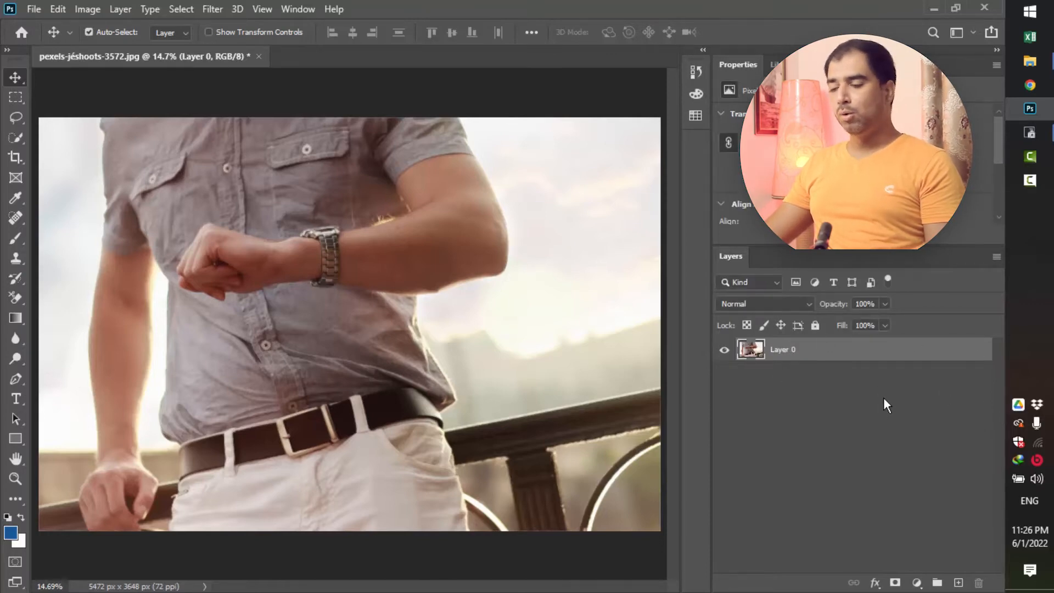
Try painting a curving blue brush stroke directly on the photo layer and moving the layer, and undo both.
key(b)
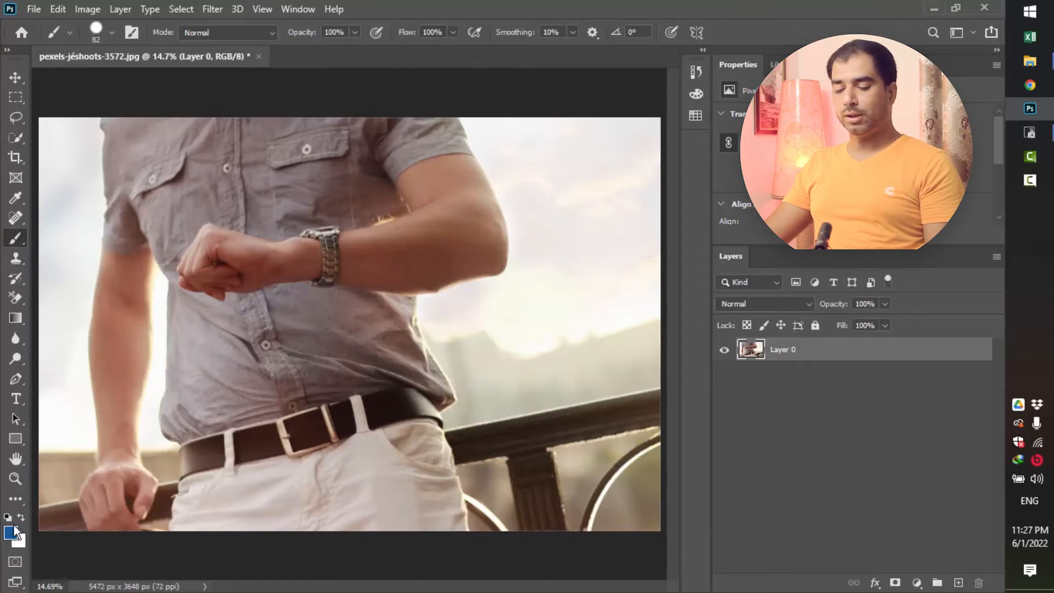
mouse_move(482, 290)
mouse_down()
mouse_move(446, 379)
mouse_move(583, 336)
mouse_move(310, 241)
mouse_move(231, 367)
mouse_up()
mouse_move(245, 424)
mouse_down()
mouse_move(275, 431)
mouse_move(370, 304)
mouse_move(407, 369)
mouse_move(405, 436)
mouse_up()
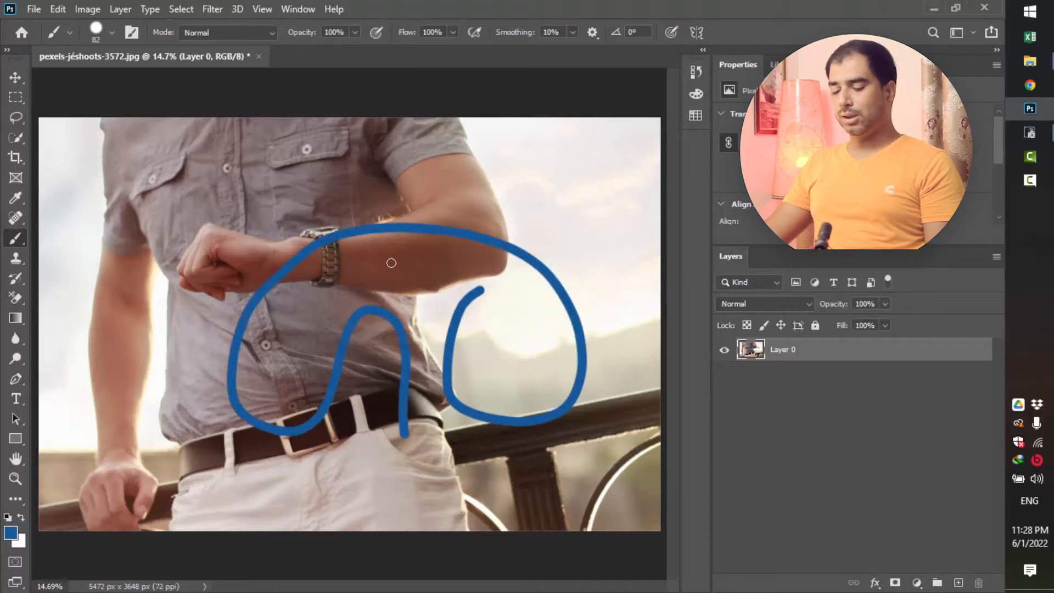
key(v)
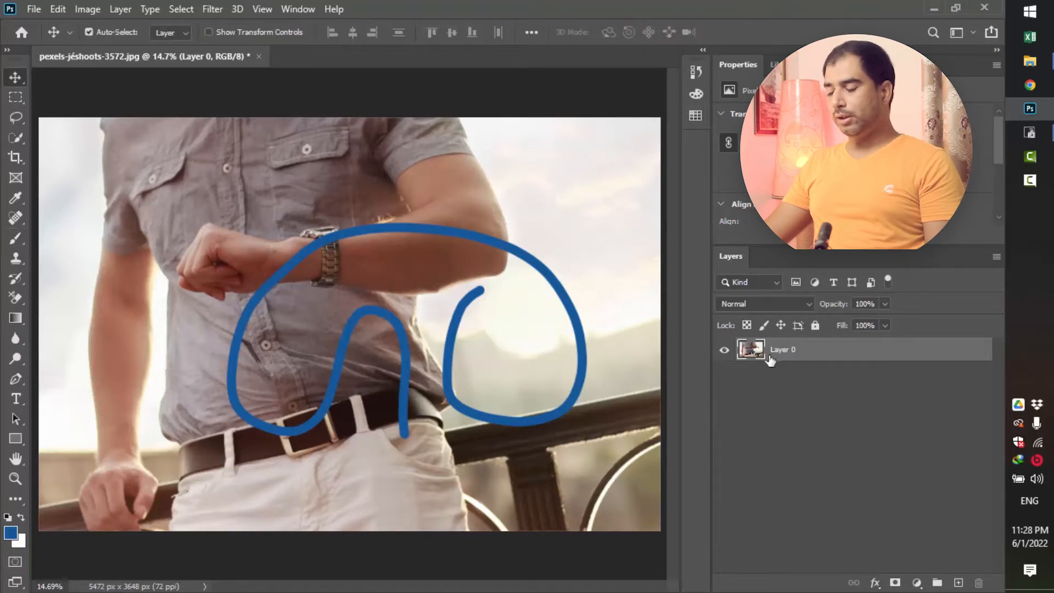
drag(469, 309, 353, 391)
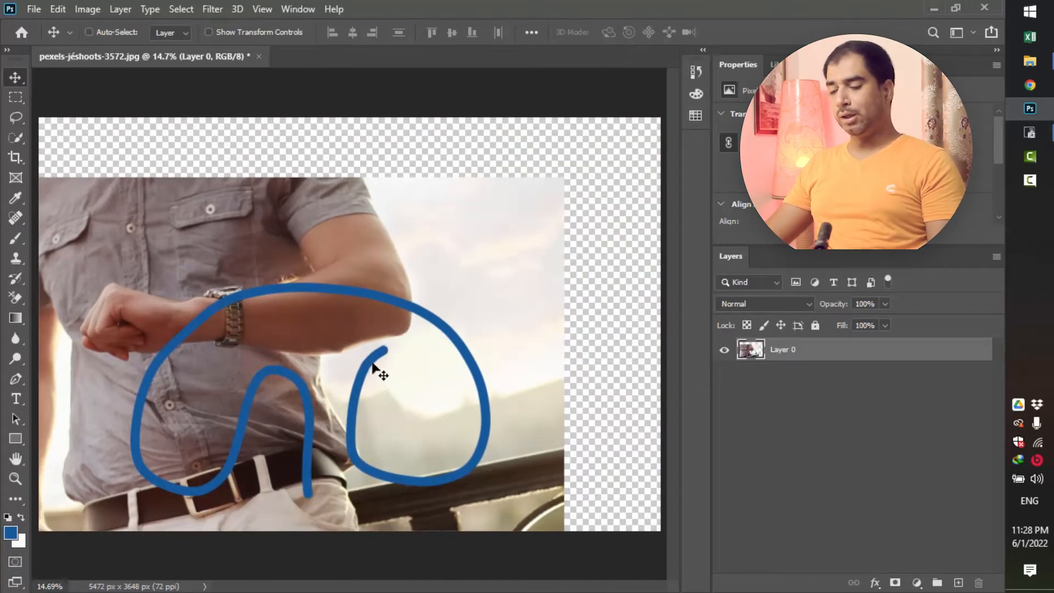
key(ctrl+z)
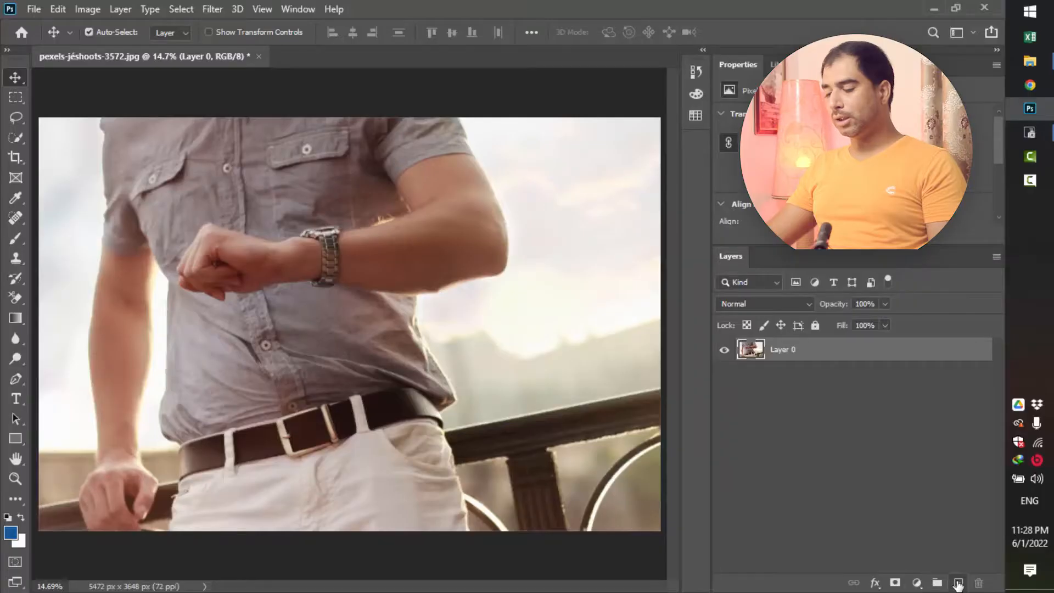
Add a new empty layer above the photo layer, and hide the photo on Layer 0.
click(933, 577)
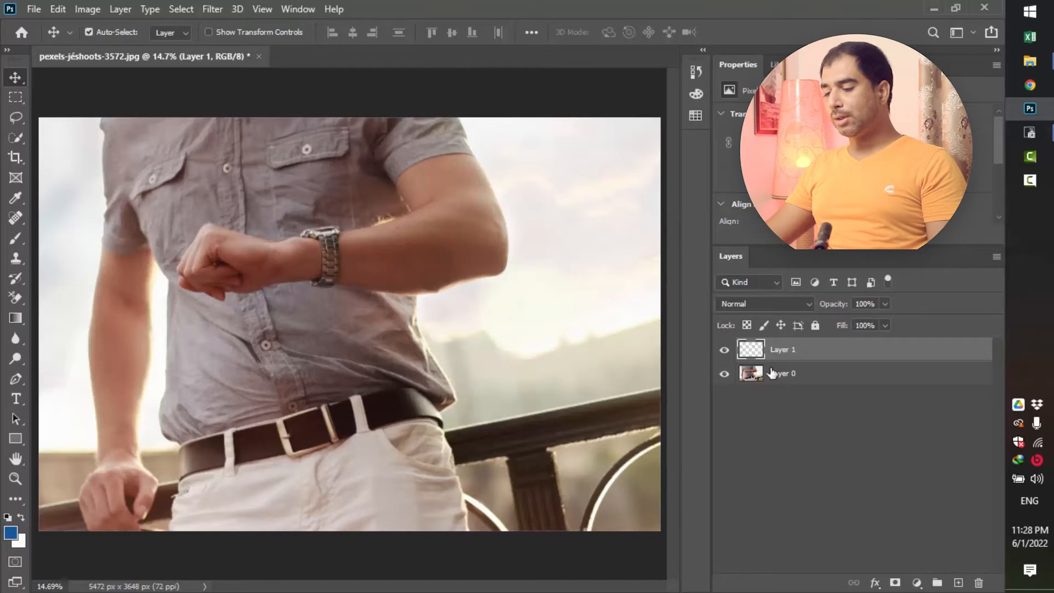
click(787, 378)
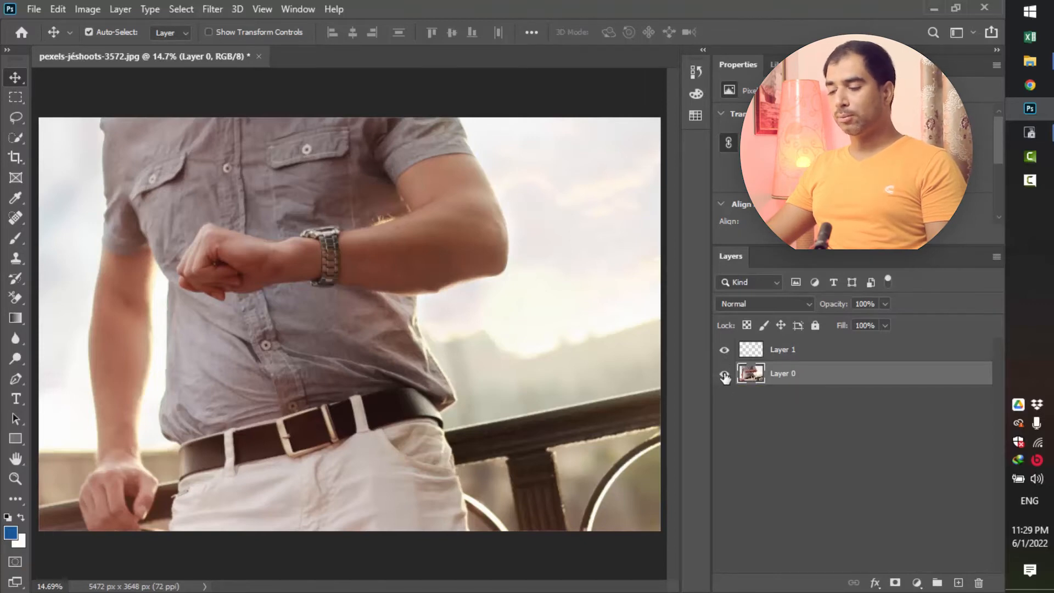
click(725, 375)
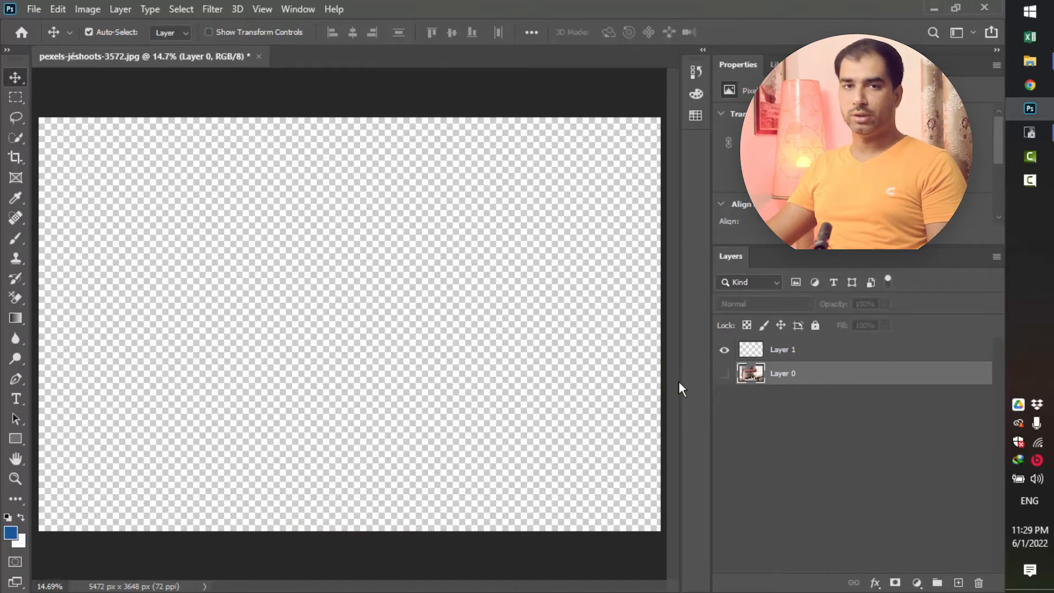
Paint a large solid blue area on Layer 1 with the Brush tool at size 872.
click(773, 354)
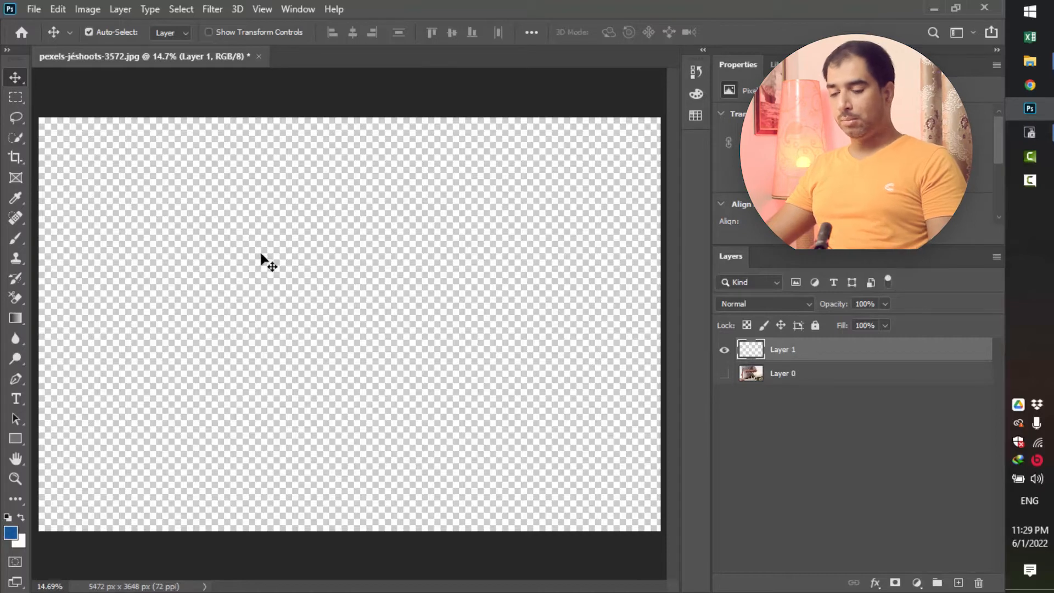
key(b)
mouse_move(230, 228)
mouse_down()
mouse_move(275, 229)
mouse_move(386, 348)
mouse_move(222, 359)
mouse_move(259, 330)
mouse_move(266, 198)
mouse_move(203, 285)
mouse_move(174, 202)
mouse_up()
mouse_move(382, 198)
mouse_down()
mouse_move(468, 298)
mouse_move(456, 355)
mouse_up()
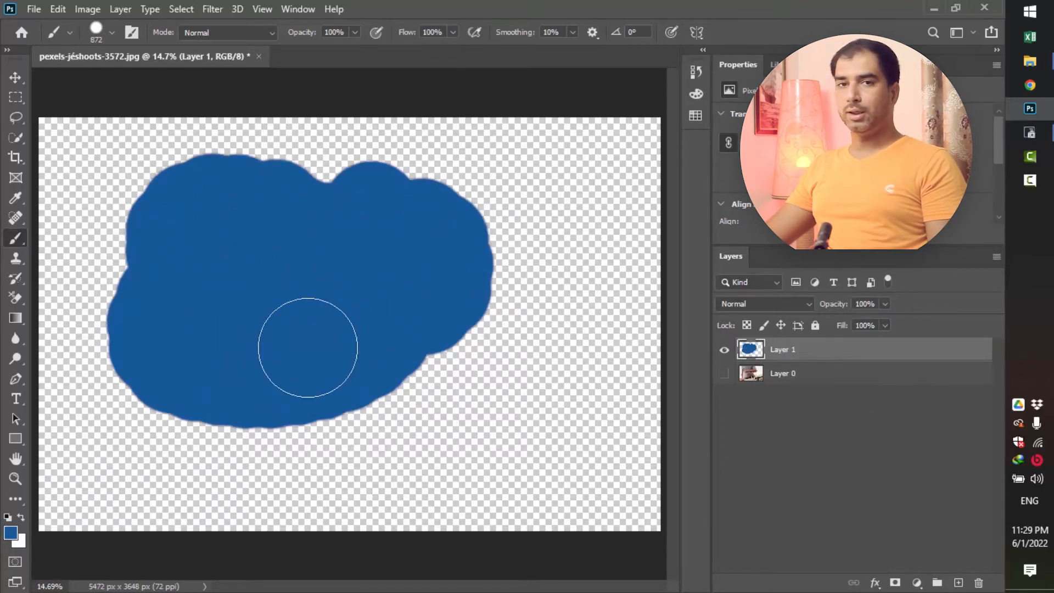
Hide the blue paint layer, show the photo layer, and show the blue paint layer again.
click(725, 351)
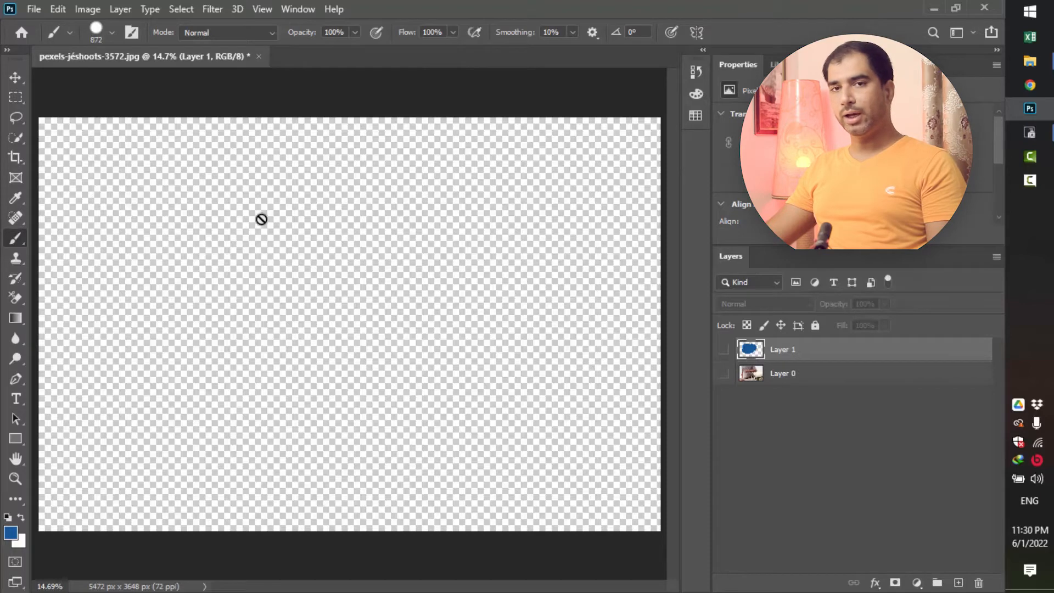
click(725, 375)
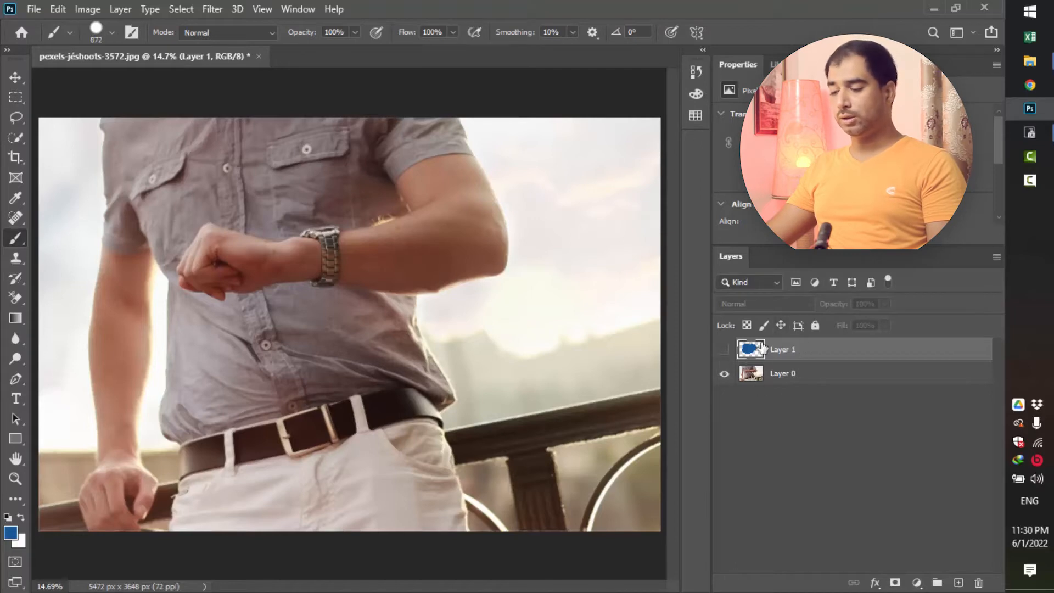
click(723, 352)
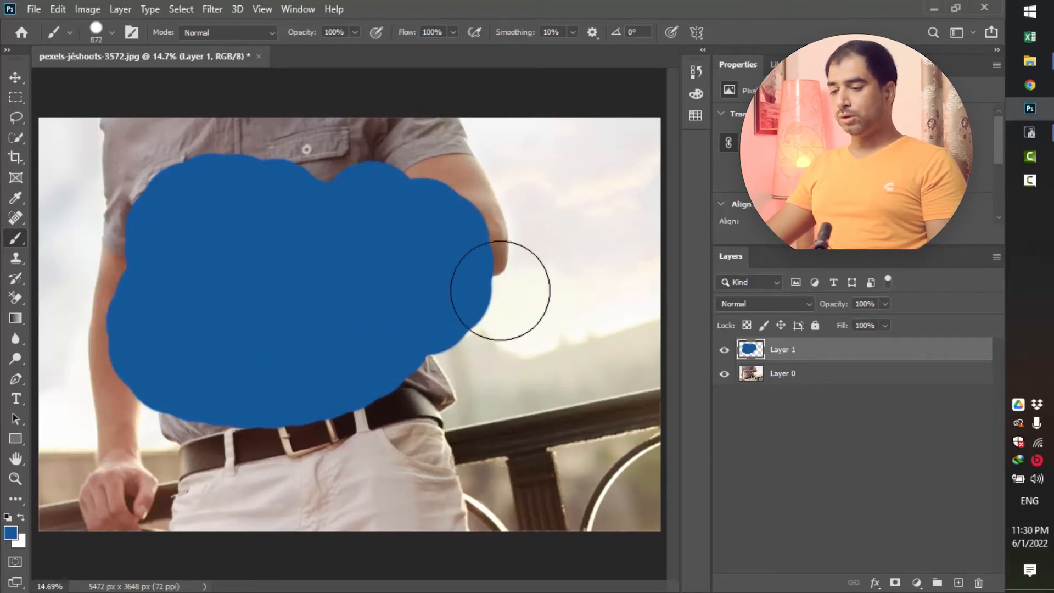
Add five new empty layers above the blue paint layer without opening the New Layer dialog.
key(v)
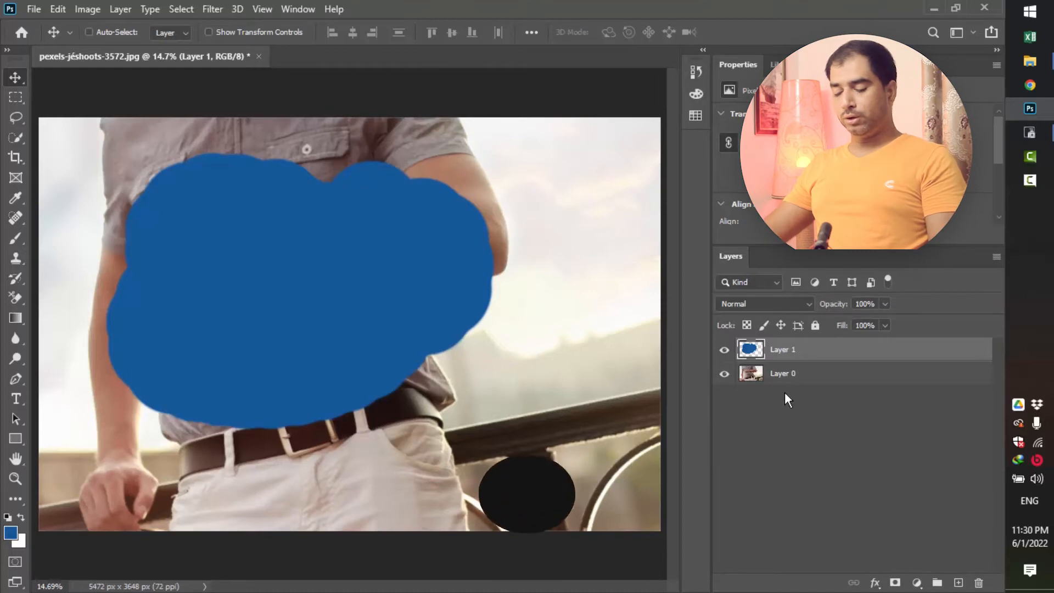
key(ctrl+shift+alt+n)
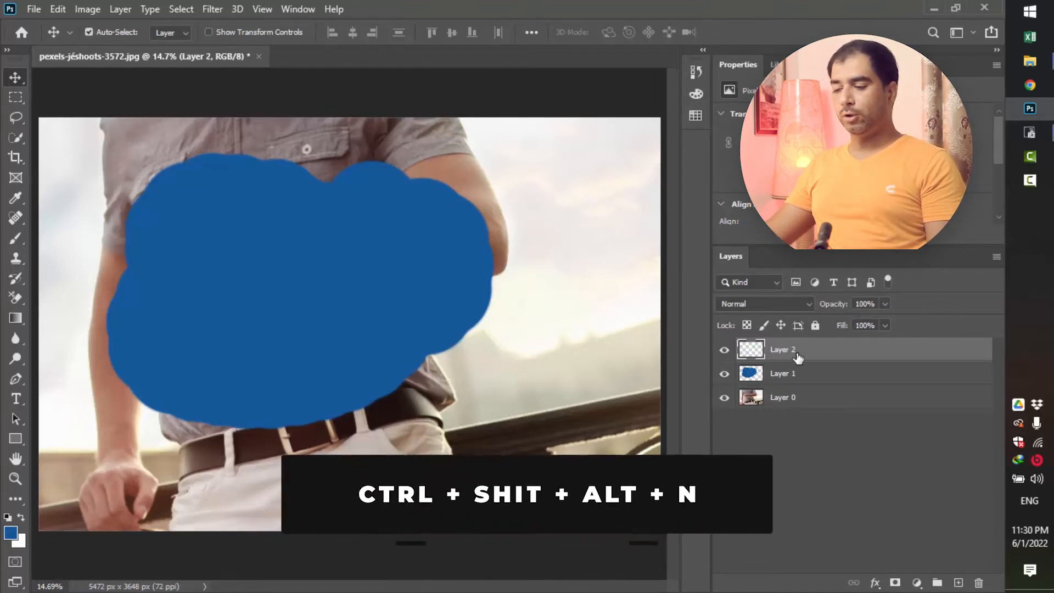
key(ctrl)
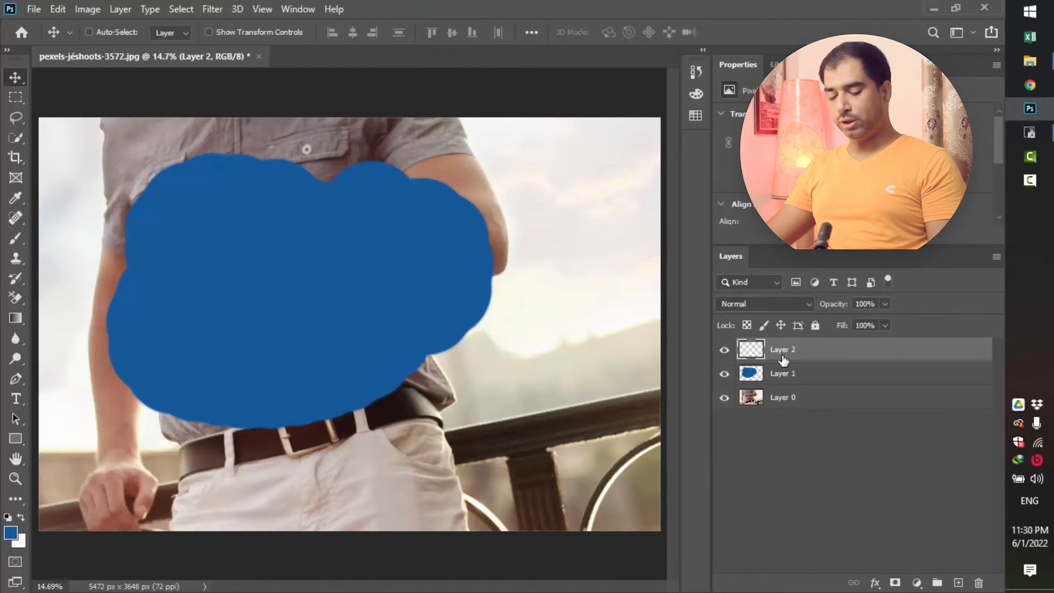
key(ctrl+shift+alt+n)
key(ctrl+shift+alt+n)
key(ctrl+shift+alt+n)
key(ctrl+shift+alt+n)
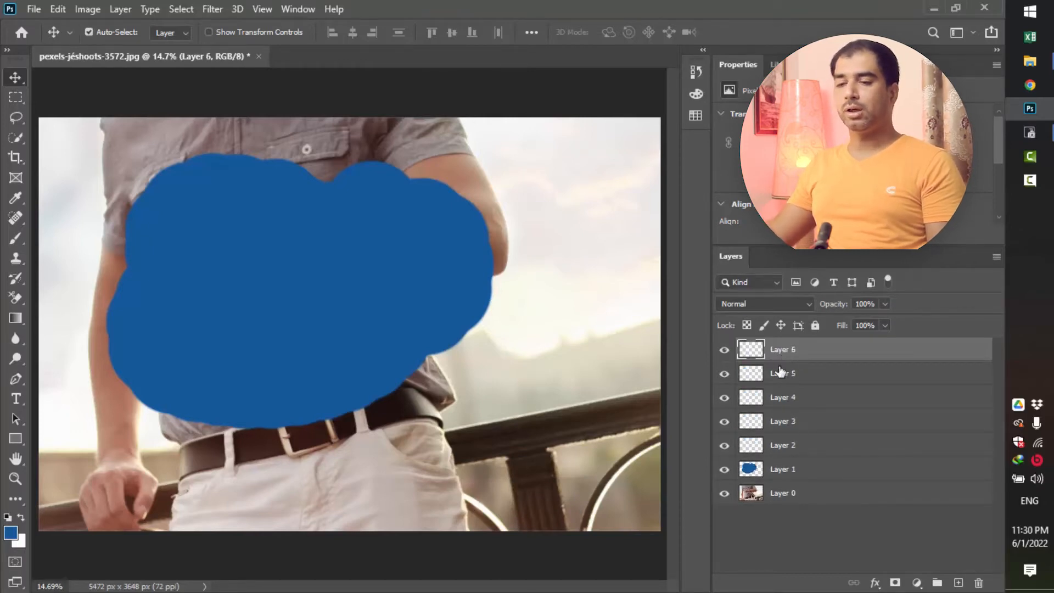
Add another new layer with the default name Layer 7 above Layer 6, and select Layer 6.
click(121, 9)
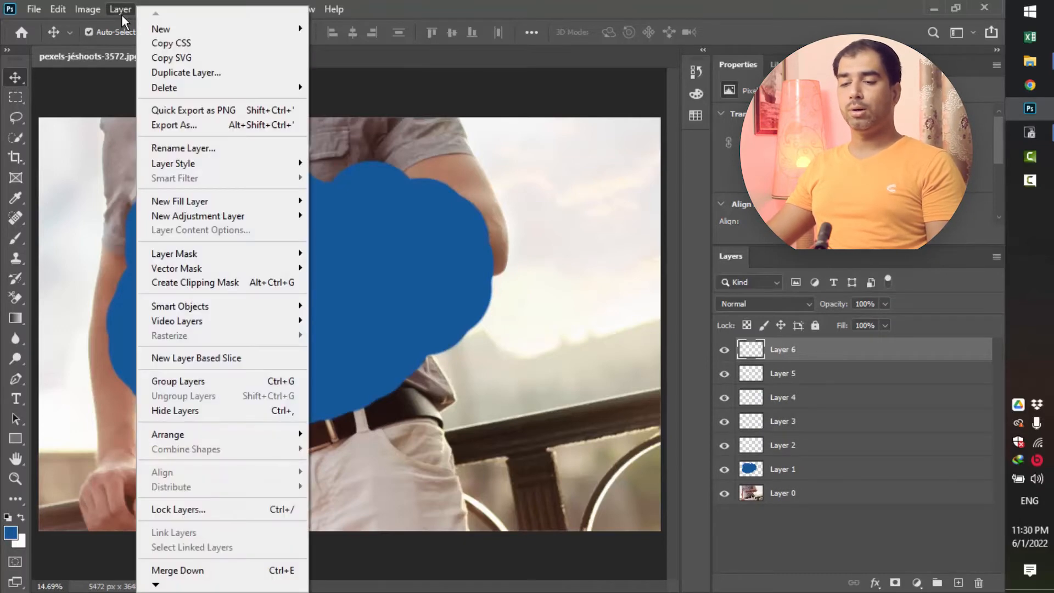
mouse_move(149, 34)
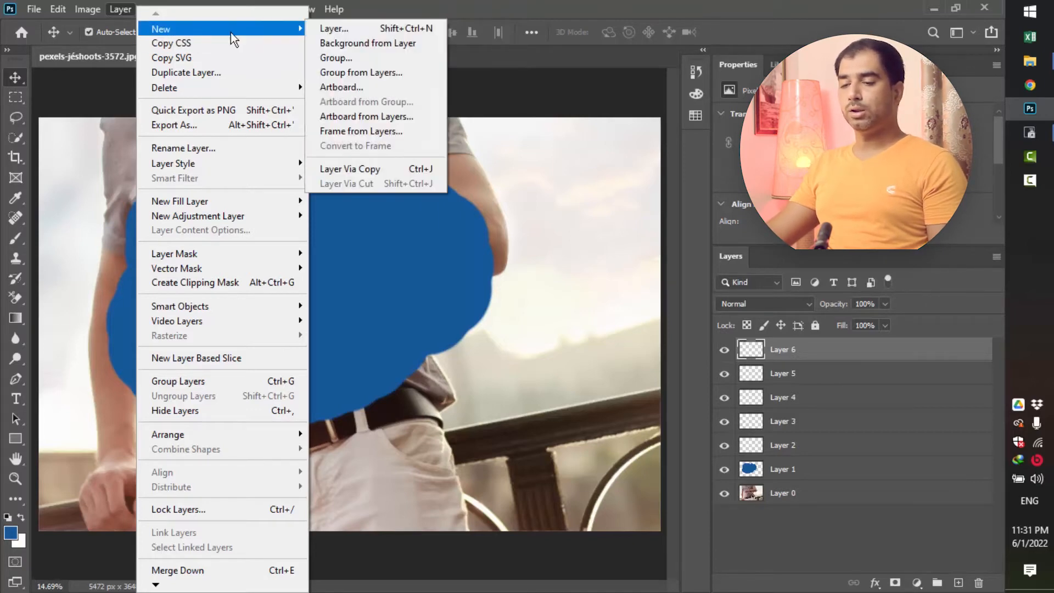
click(347, 31)
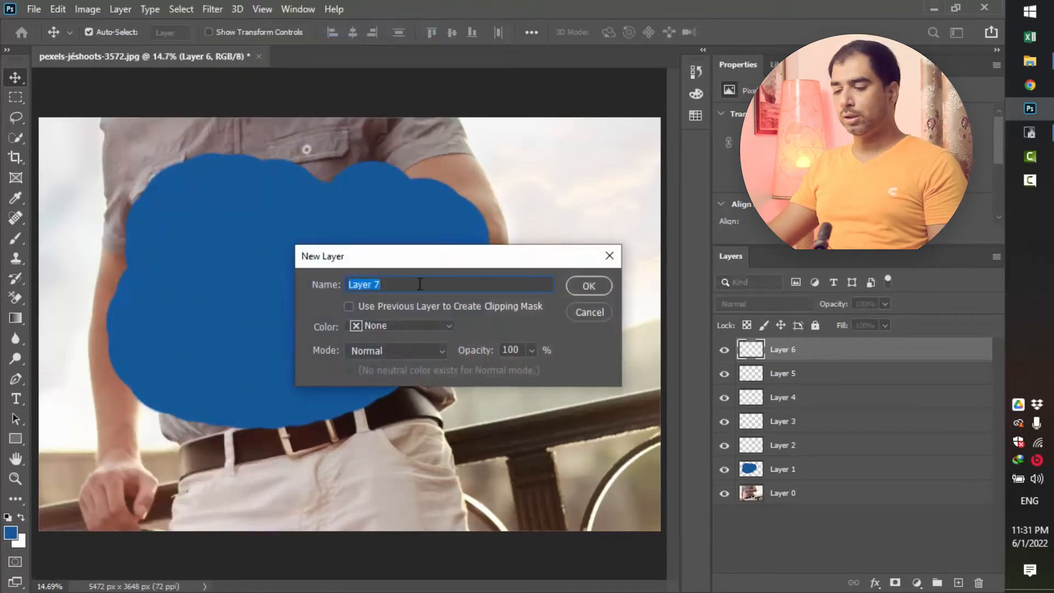
click(590, 292)
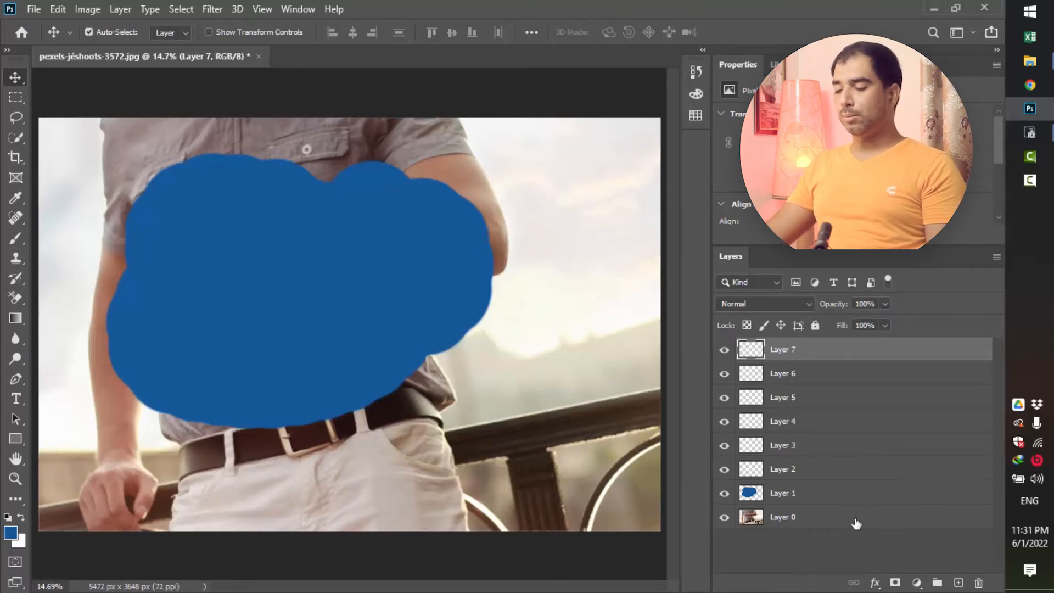
click(826, 375)
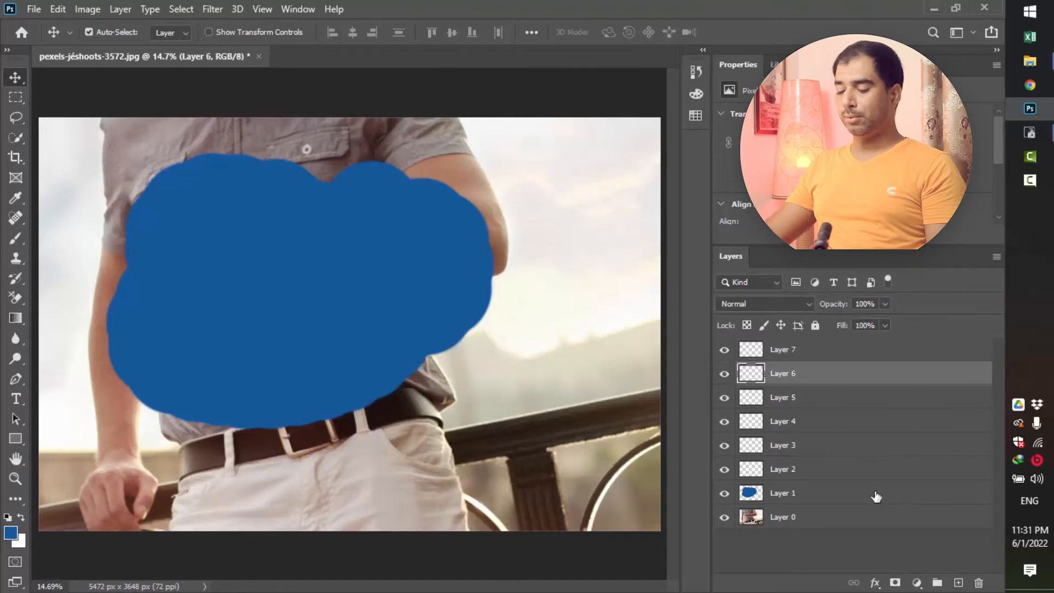
Delete Layer 6, and select the continuous range of layers from Layer 7 down to Layer 3.
key(Delete)
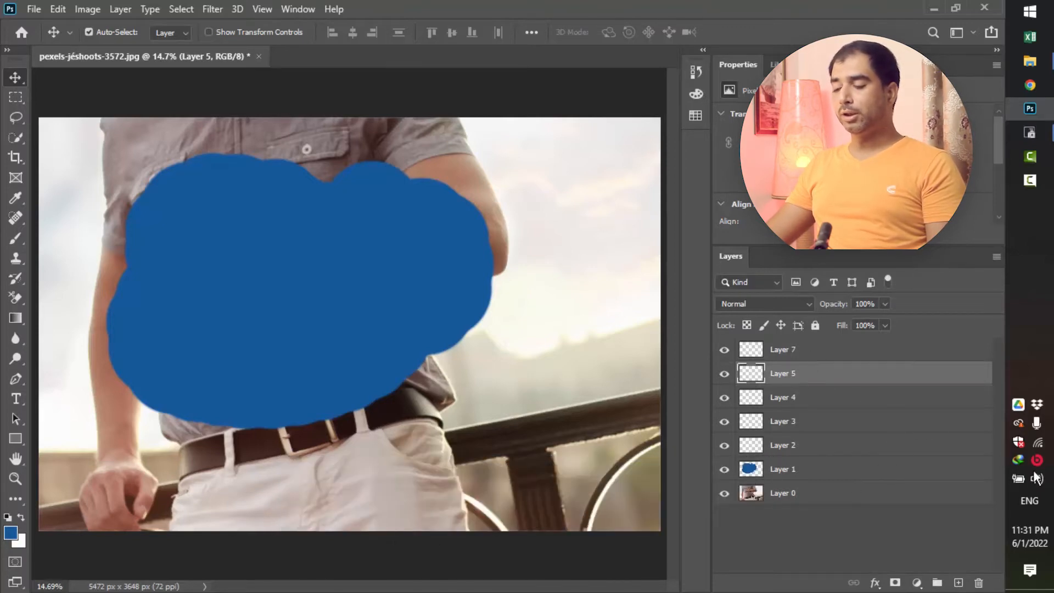
ctrl+click(819, 426)
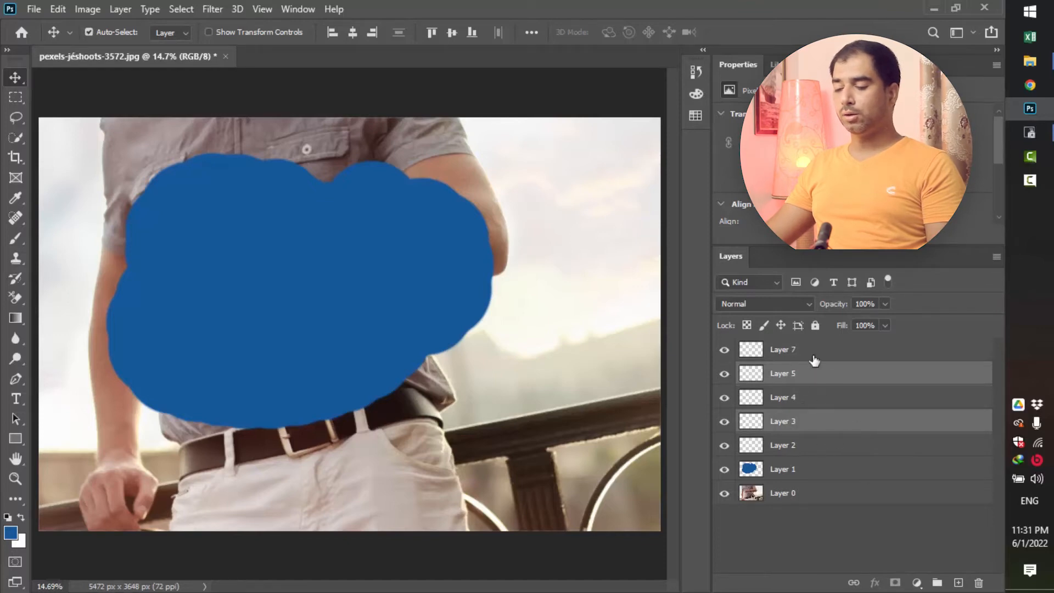
click(812, 356)
shift+click(809, 425)
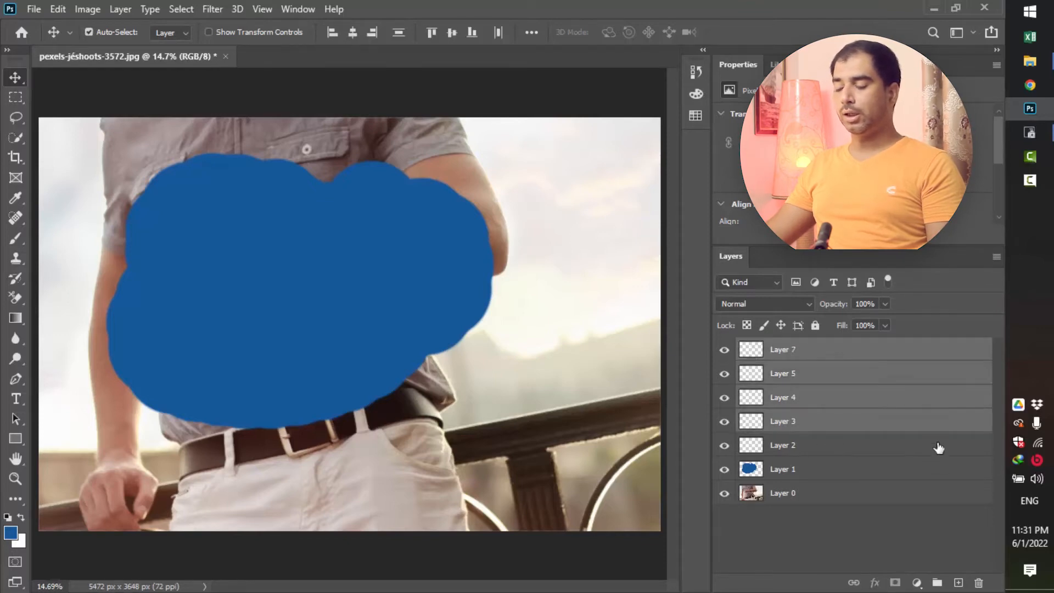
Delete Layer 7, Layer 3 and Layer 1 together, and delete the remaining empty layers above Layer 0 as a group.
click(816, 358)
ctrl+click(888, 422)
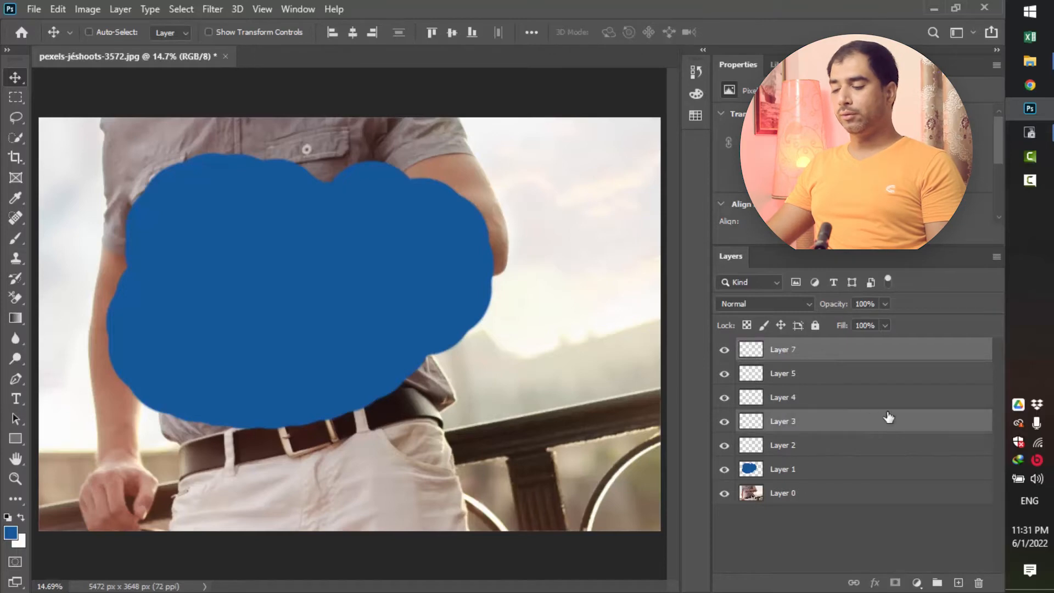
ctrl+click(798, 470)
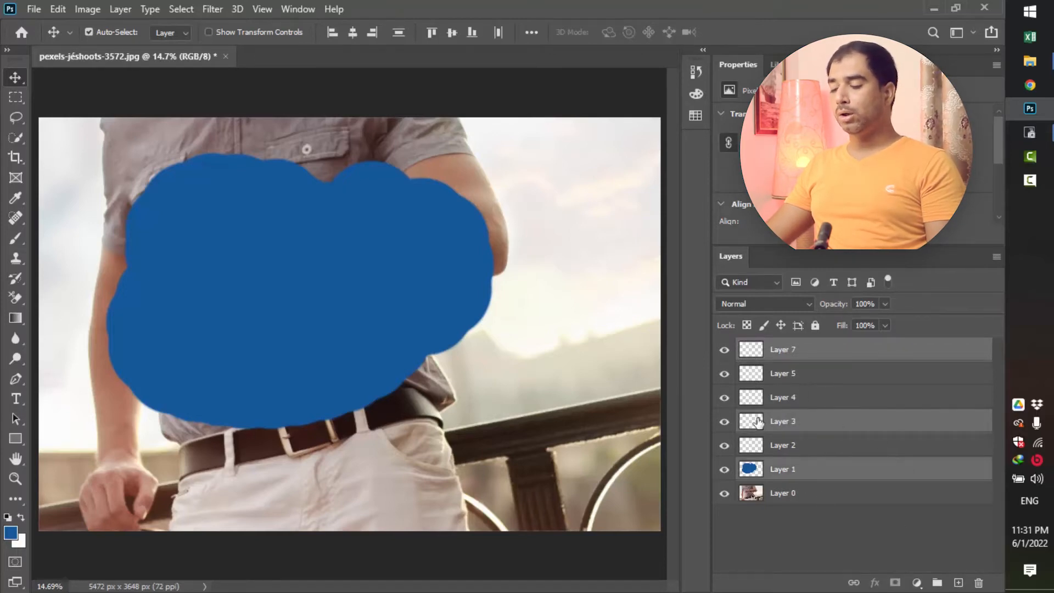
click(980, 583)
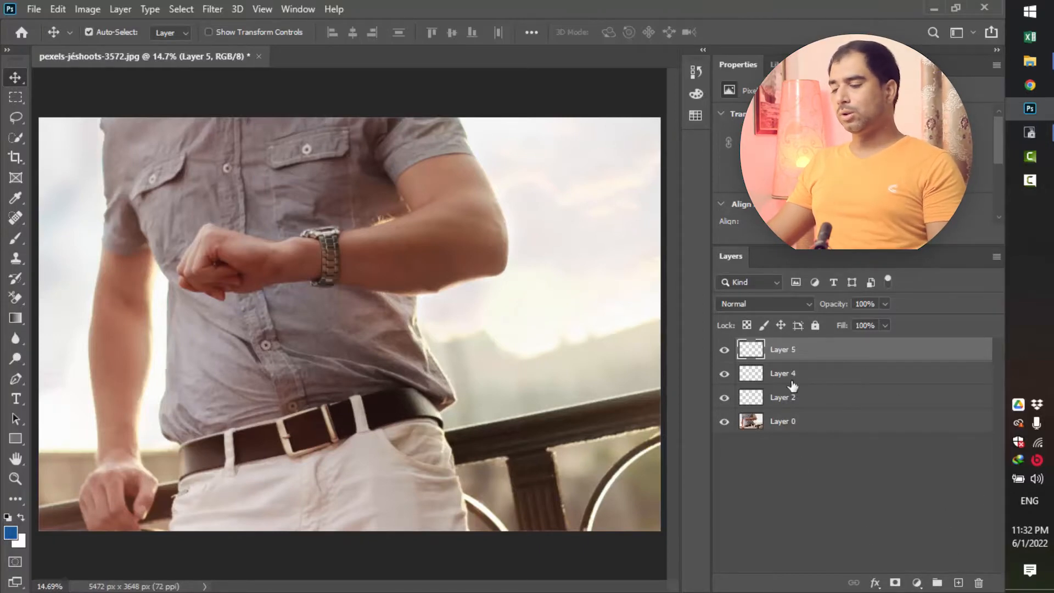
shift+click(823, 402)
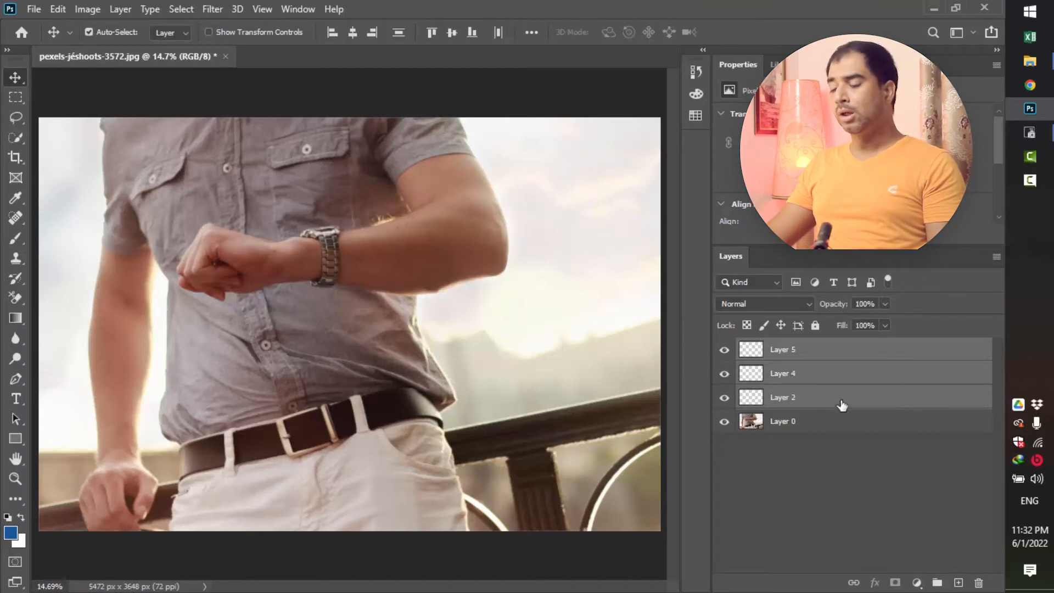
drag(799, 376, 980, 580)
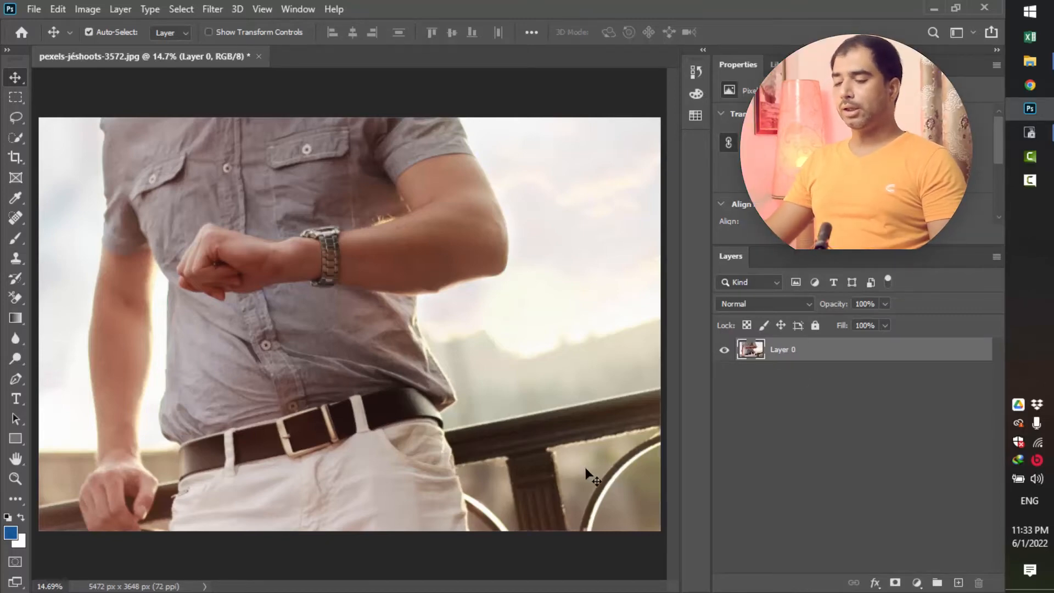
View the image files in the Class 7 folder in File Explorer and return to Photoshop.
mouse_move(1034, 61)
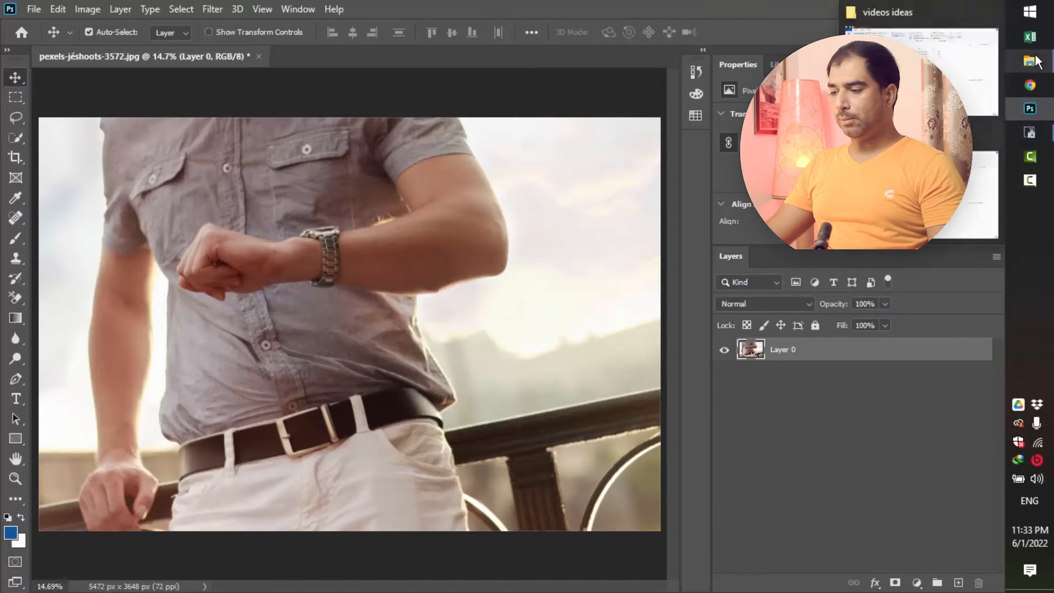
click(944, 189)
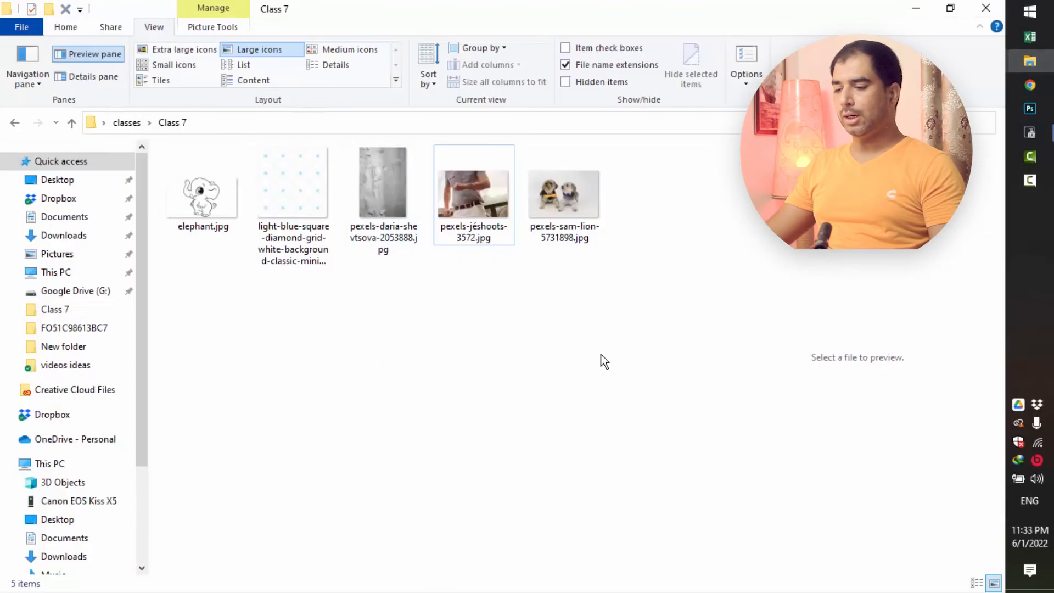
click(927, 8)
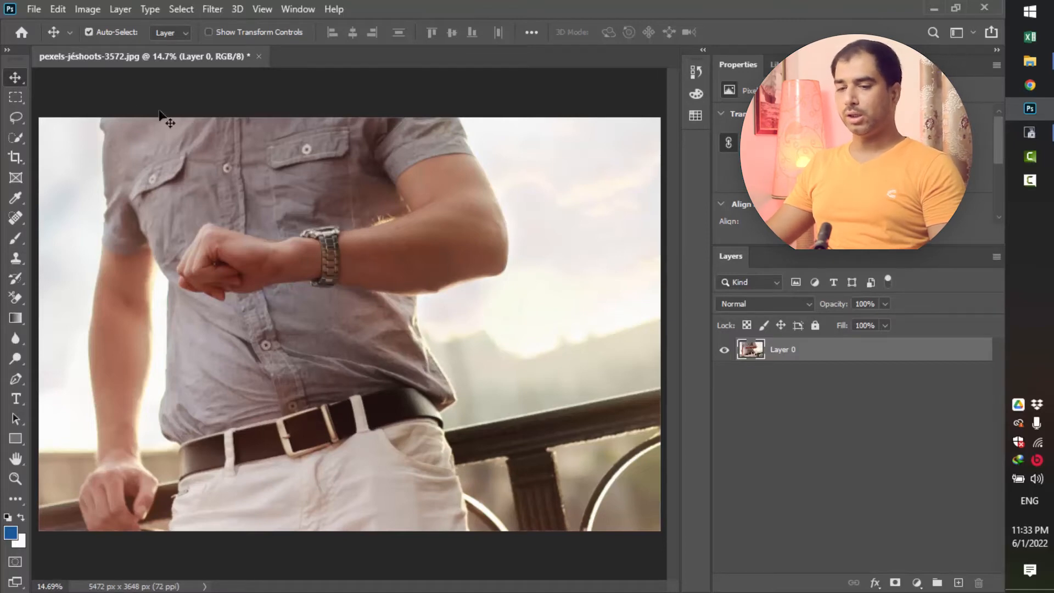
Start Place Embedded and go to the Class 7 folder using its path copied from File Explorer.
click(35, 12)
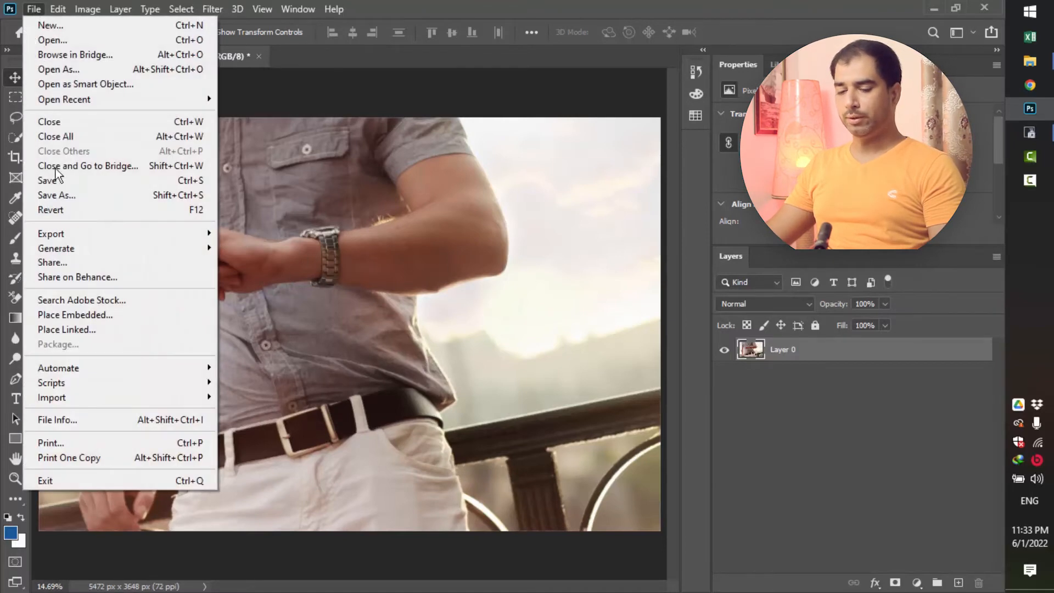
click(94, 316)
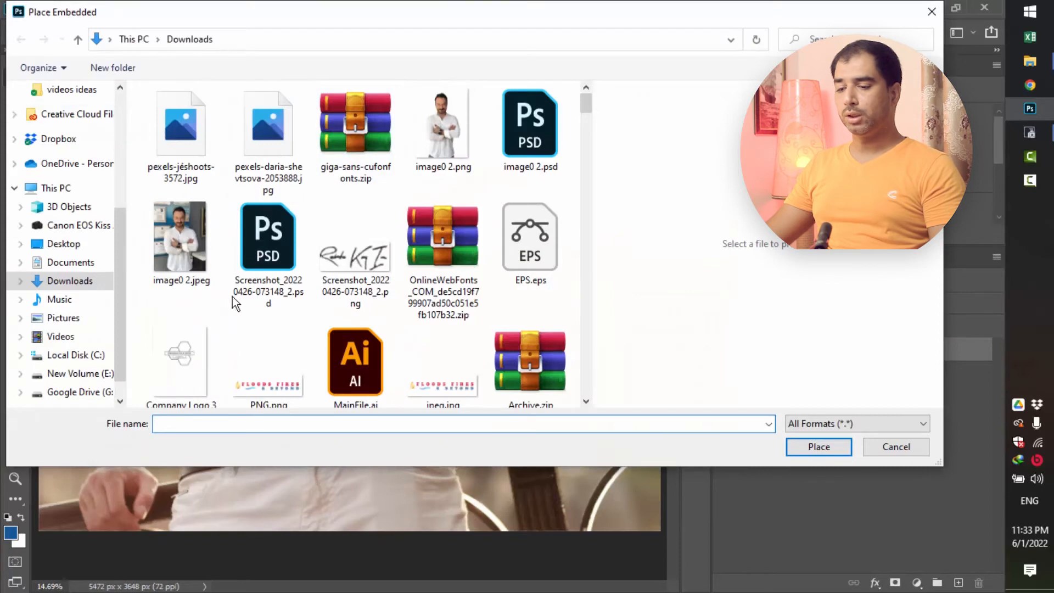
mouse_move(1030, 61)
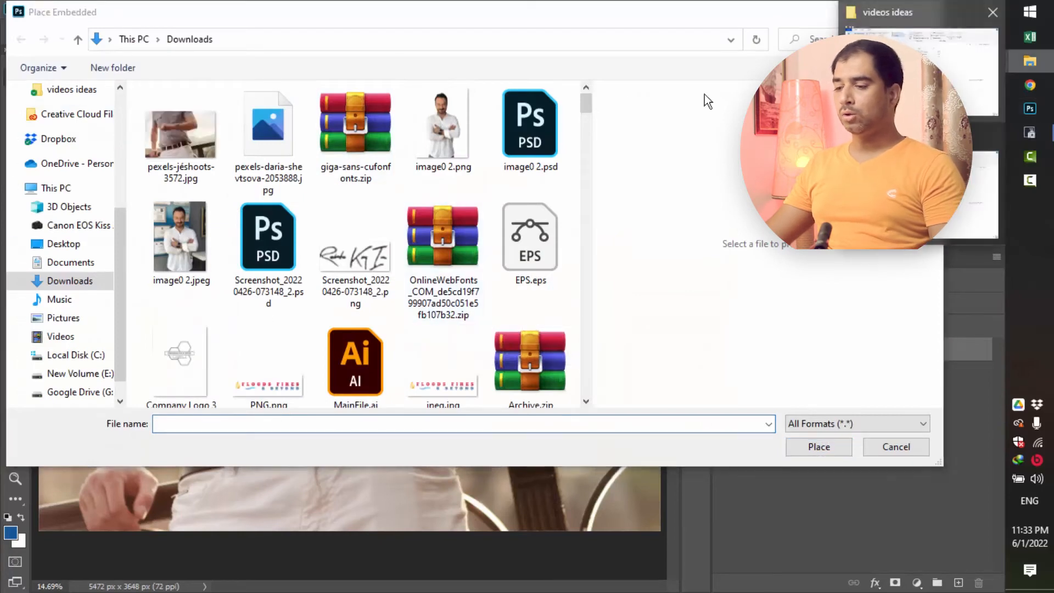
click(932, 186)
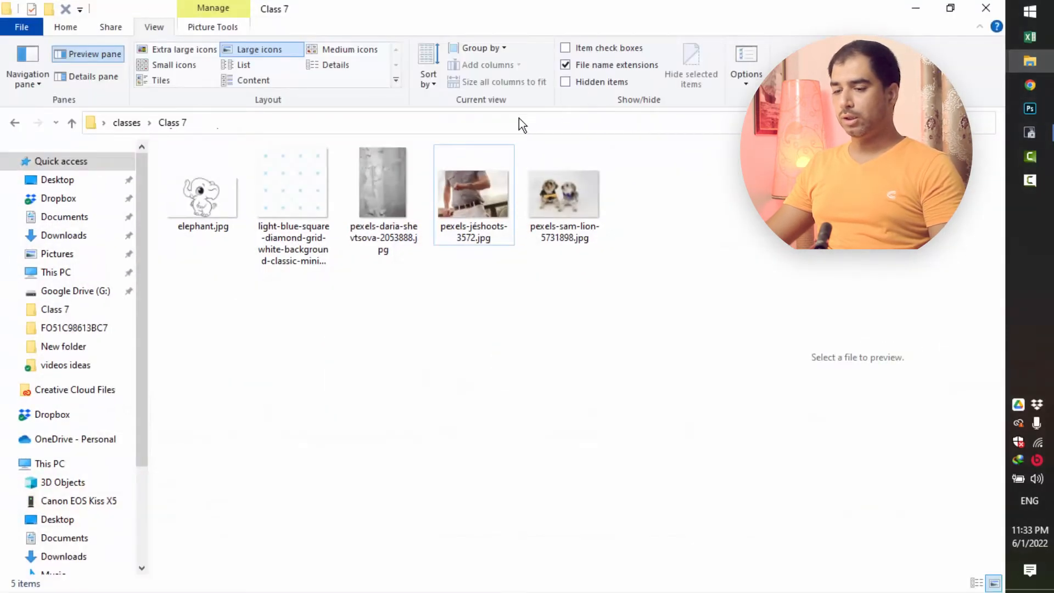
click(518, 118)
key(ctrl+c)
click(916, 9)
click(383, 36)
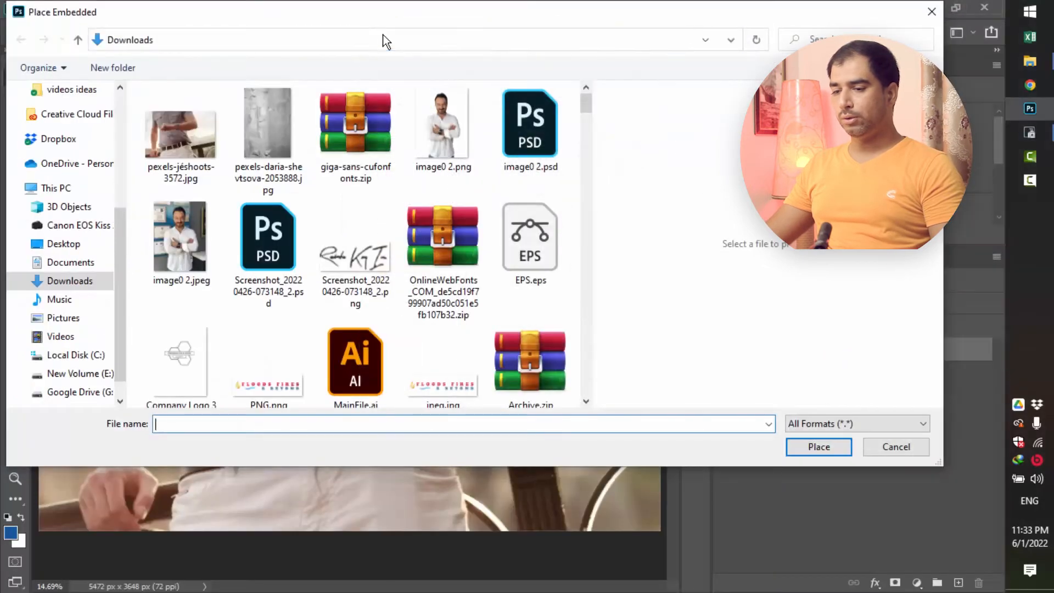
key(ctrl+v)
key(Return)
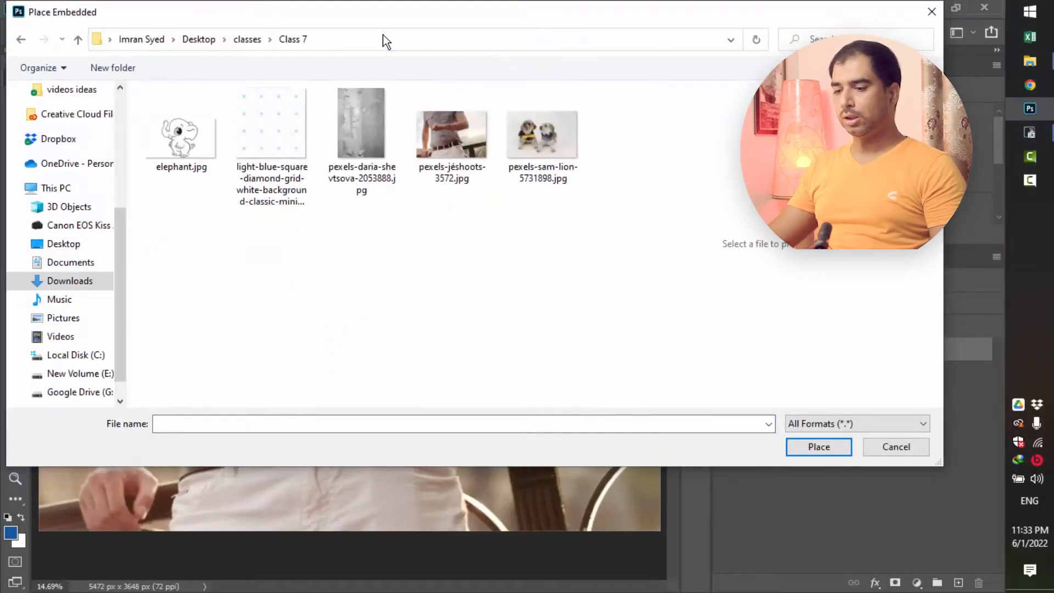
Place elephant.jpg as an embedded layer above Layer 0 and enlarge it to cover most of the photo's middle.
click(181, 141)
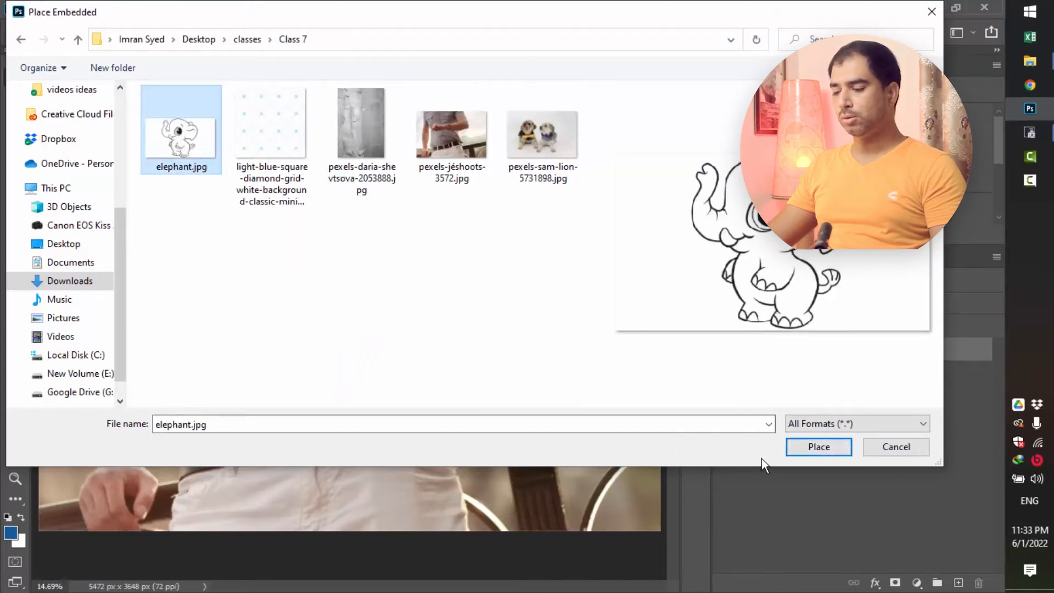
click(818, 446)
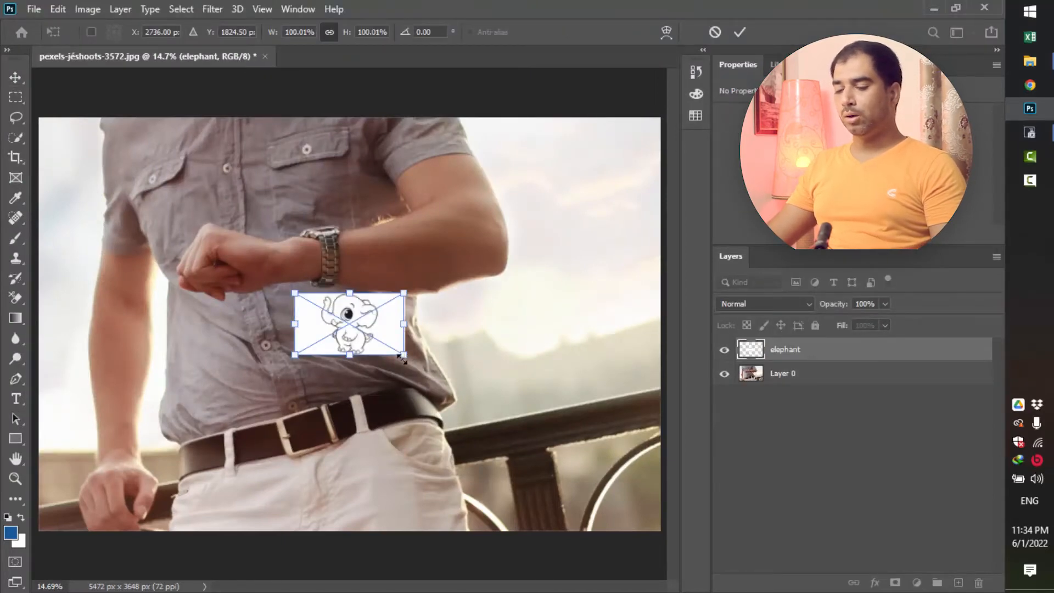
drag(407, 359, 578, 454)
key(Return)
drag(423, 324, 397, 321)
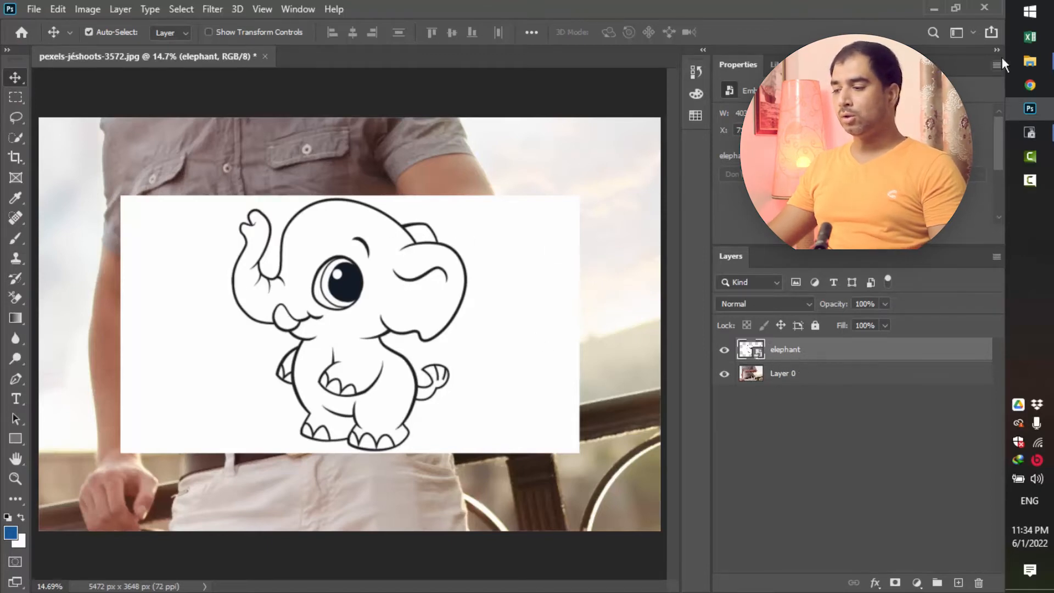
Look at elephant.jpg in the Class 7 folder in File Explorer and return to Photoshop.
mouse_move(1030, 61)
click(922, 71)
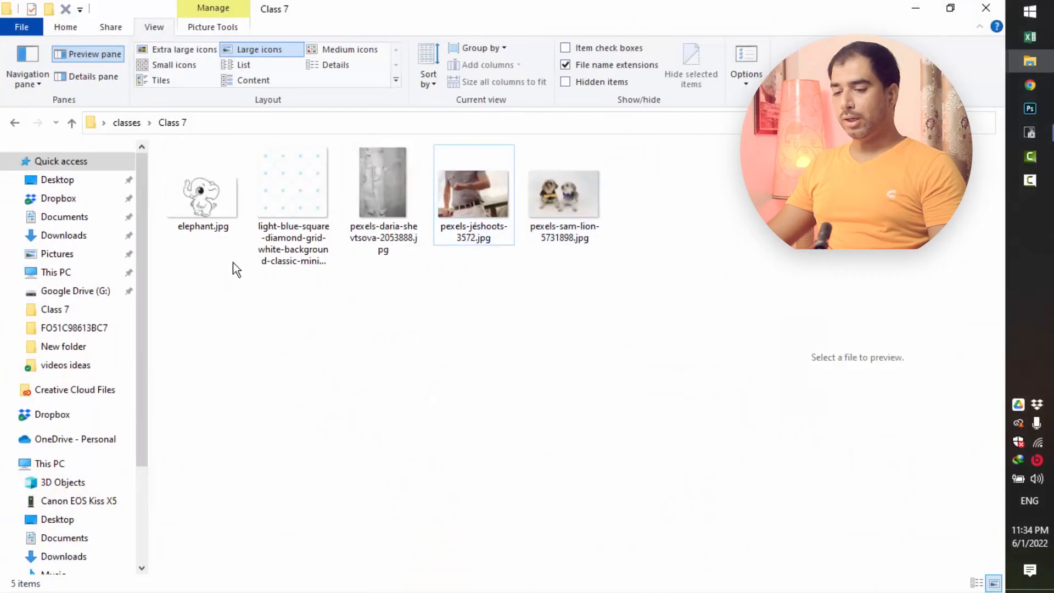
click(213, 226)
click(918, 10)
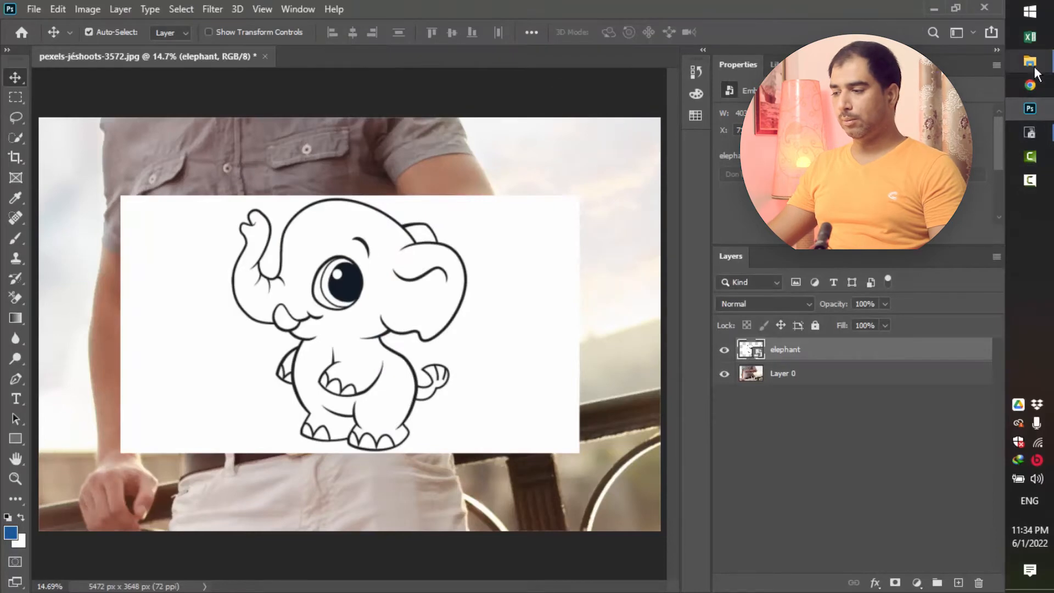
Open pexels-daria-shevtsova-2053888.jpg from the Class 7 folder in File Explorer as a separate Photoshop document.
mouse_move(1032, 65)
click(966, 173)
drag(373, 167, 436, 24)
key(alt+Tab)
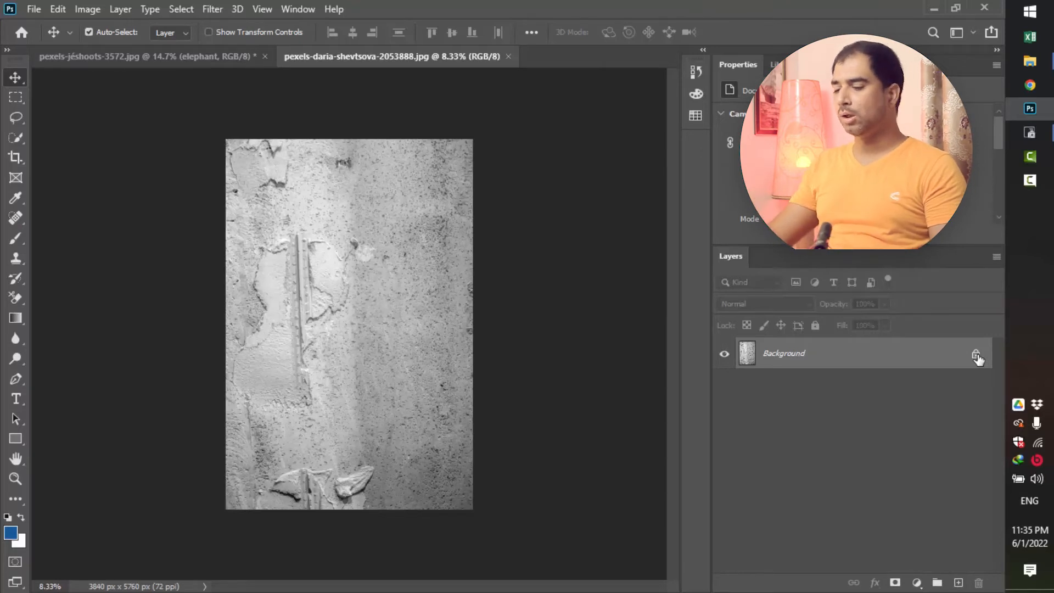
Copy the concrete wall image into the pexels-jéshoots-3572.jpg document as a new layer and position it over the elephant.
drag(401, 331, 81, 187)
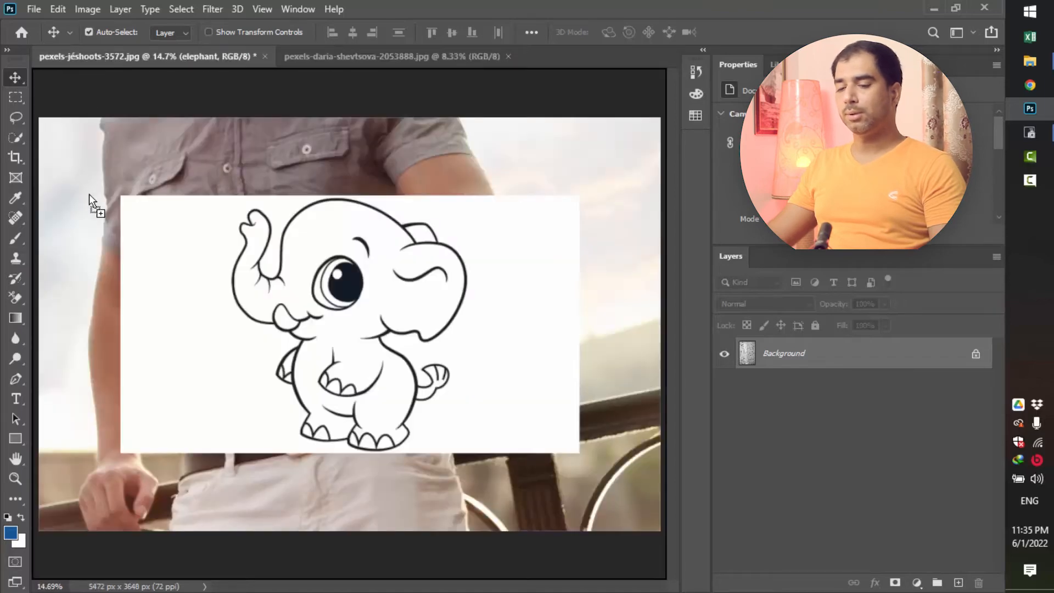
drag(196, 264, 196, 264)
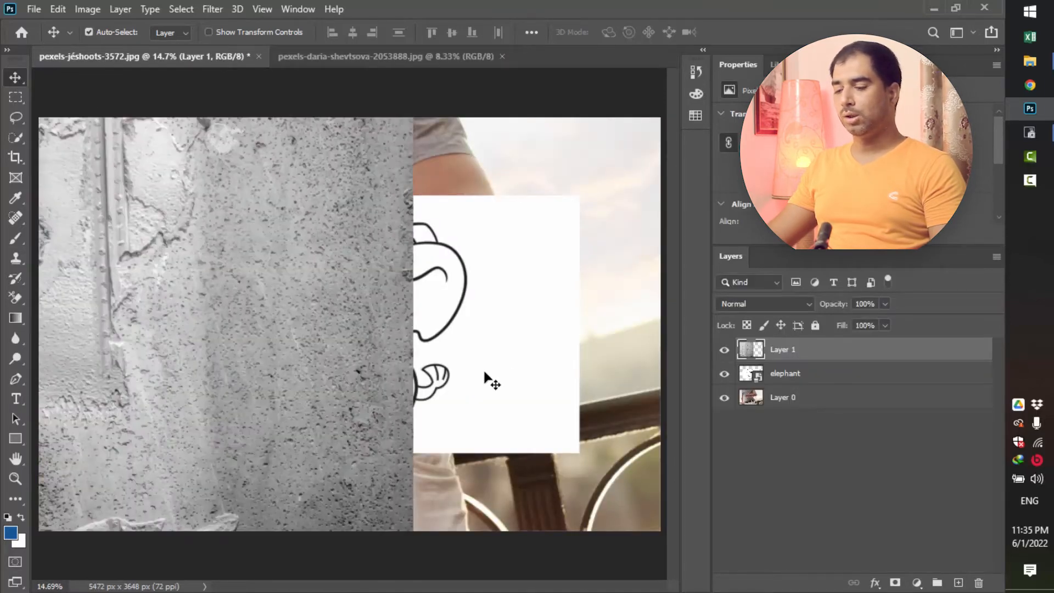
drag(212, 207, 376, 350)
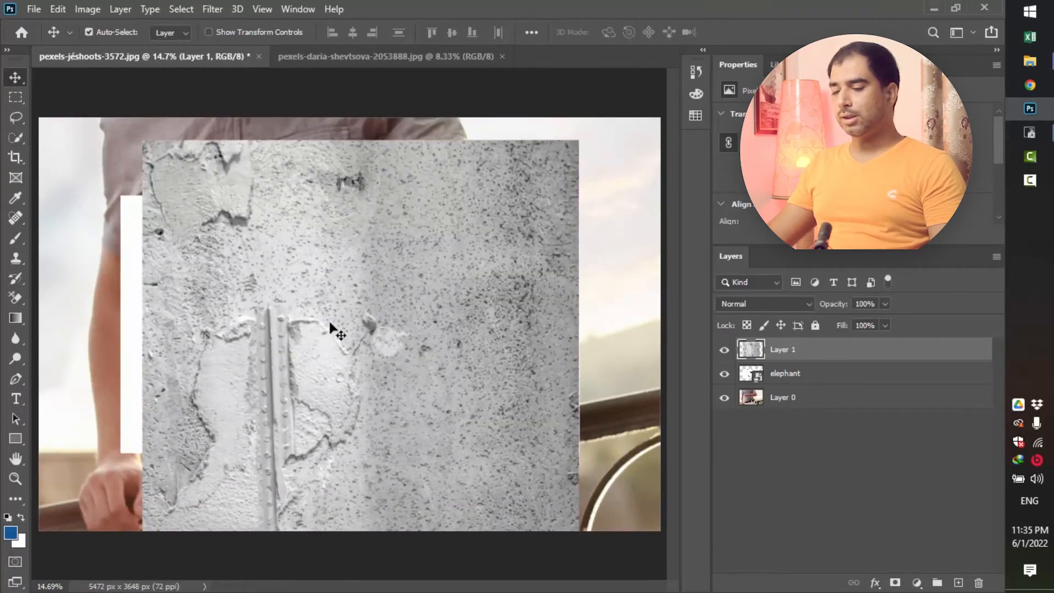
drag(306, 356, 329, 363)
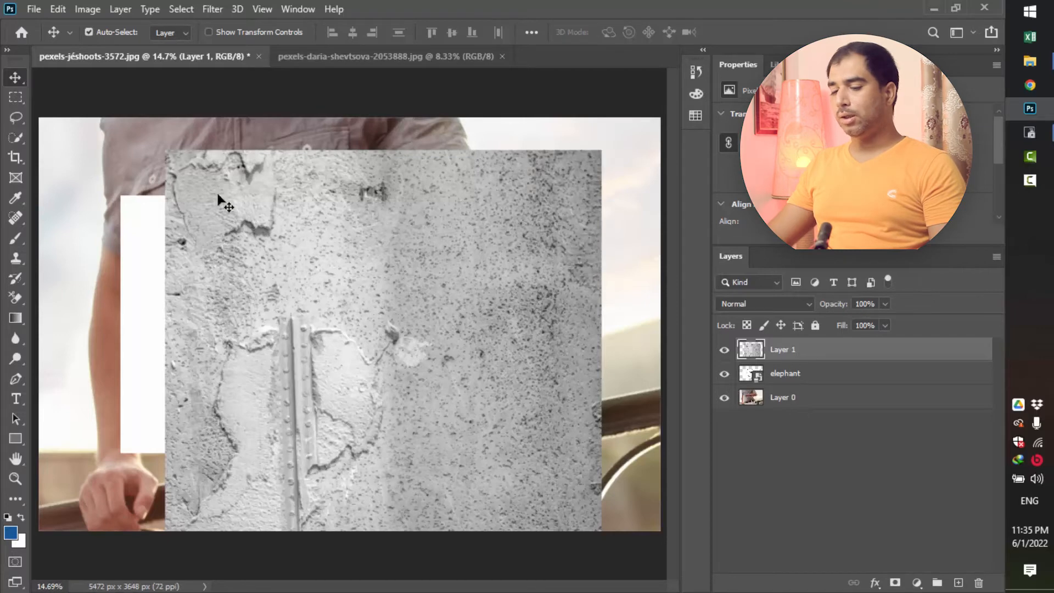
Review how the images were brought in: the Place commands, the wall's source document, and the elephant and Layer 0 layers.
click(34, 9)
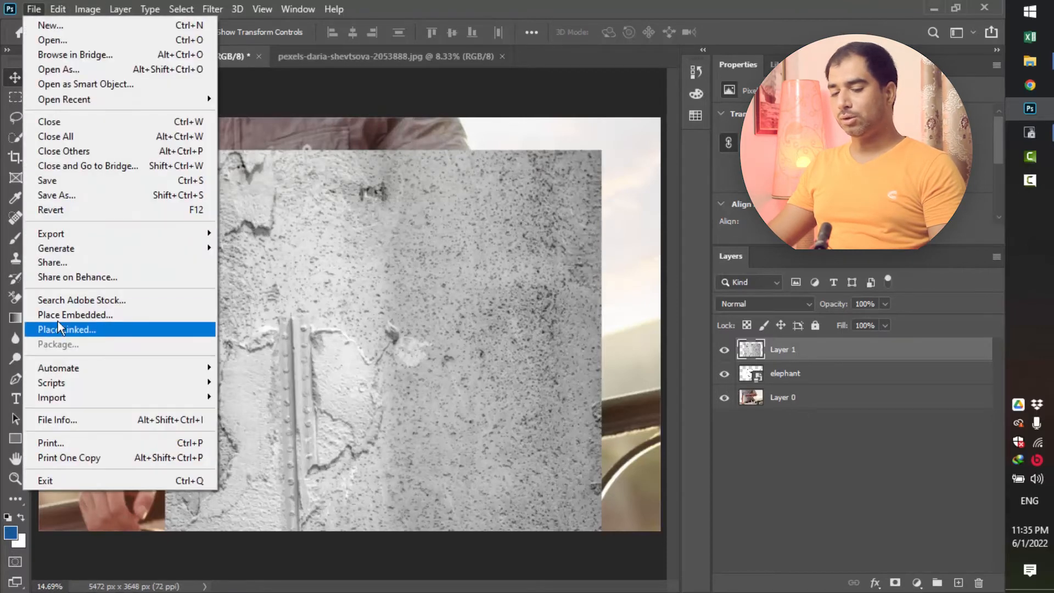
click(601, 227)
click(130, 278)
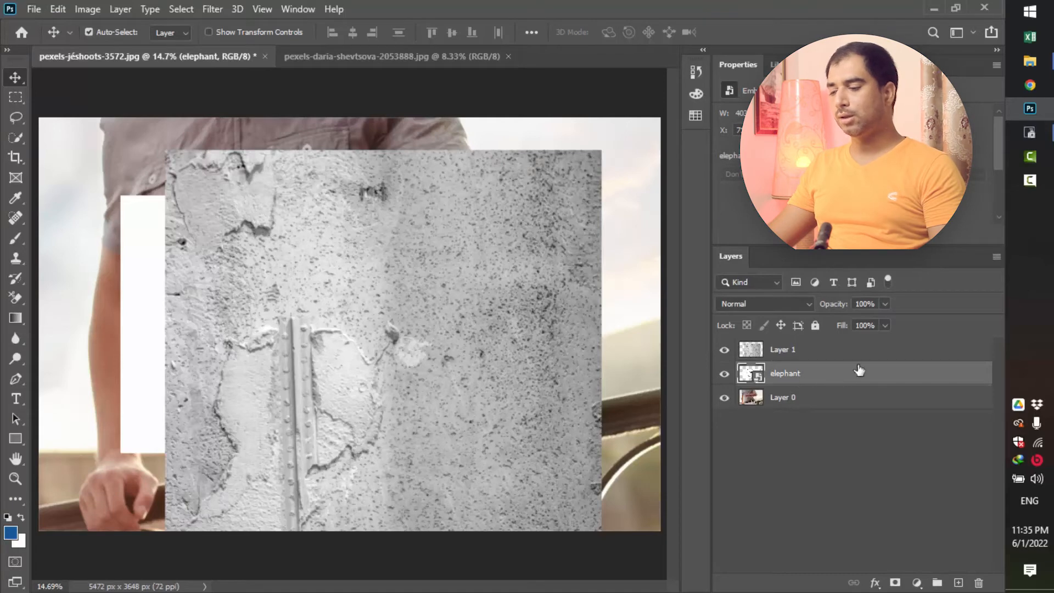
click(360, 56)
click(172, 57)
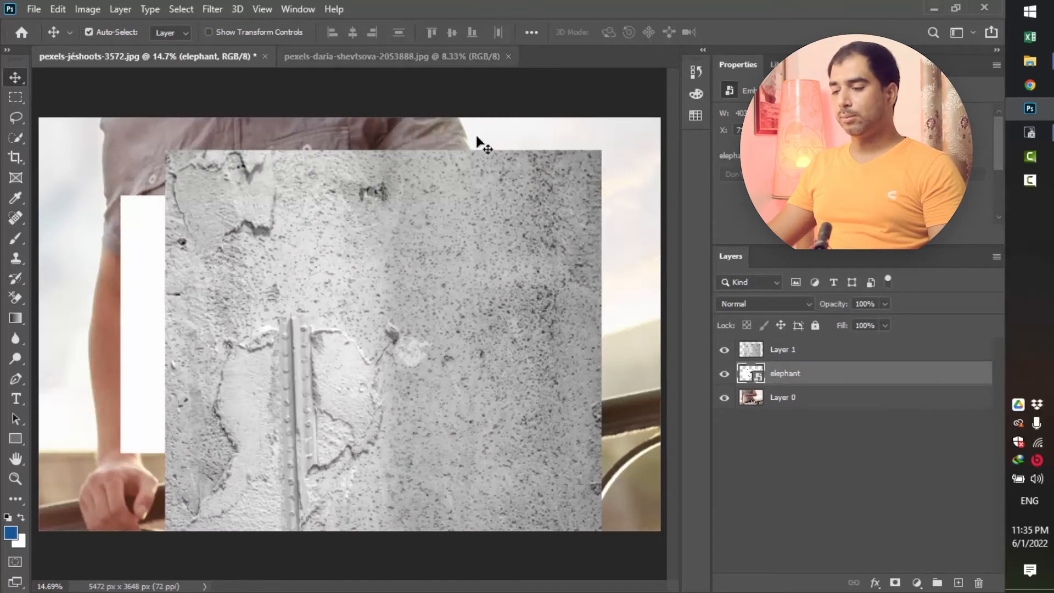
click(803, 403)
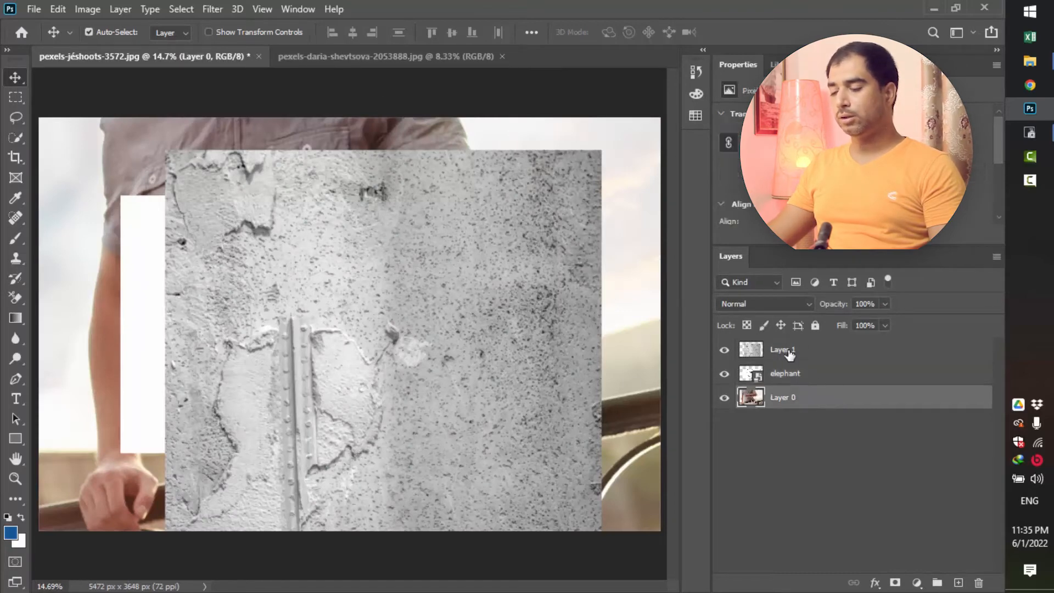
Select Layer 1 and move the concrete wall image up and to the left over the elephant.
click(788, 354)
drag(461, 296, 419, 272)
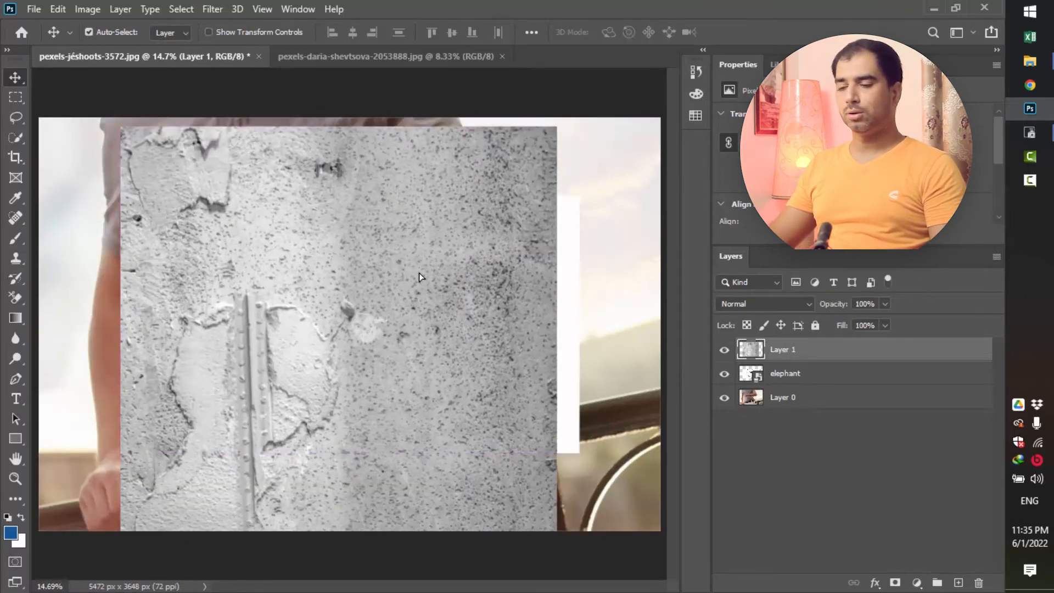
drag(387, 371, 354, 317)
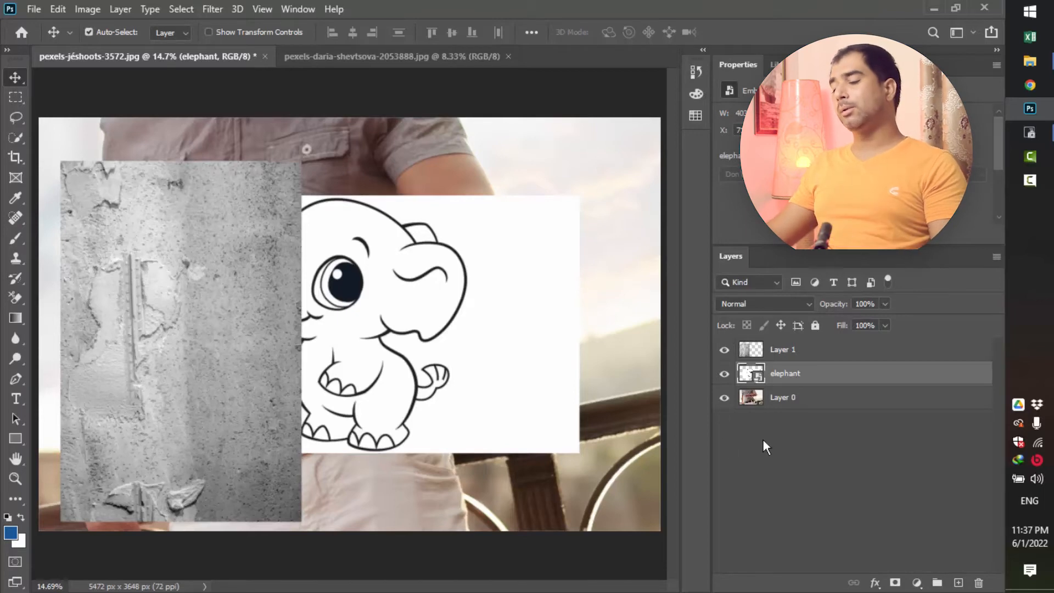
Hide Layer 0 and the elephant layer, and move the concrete wall on Layer 1 to the centre of the canvas.
click(725, 398)
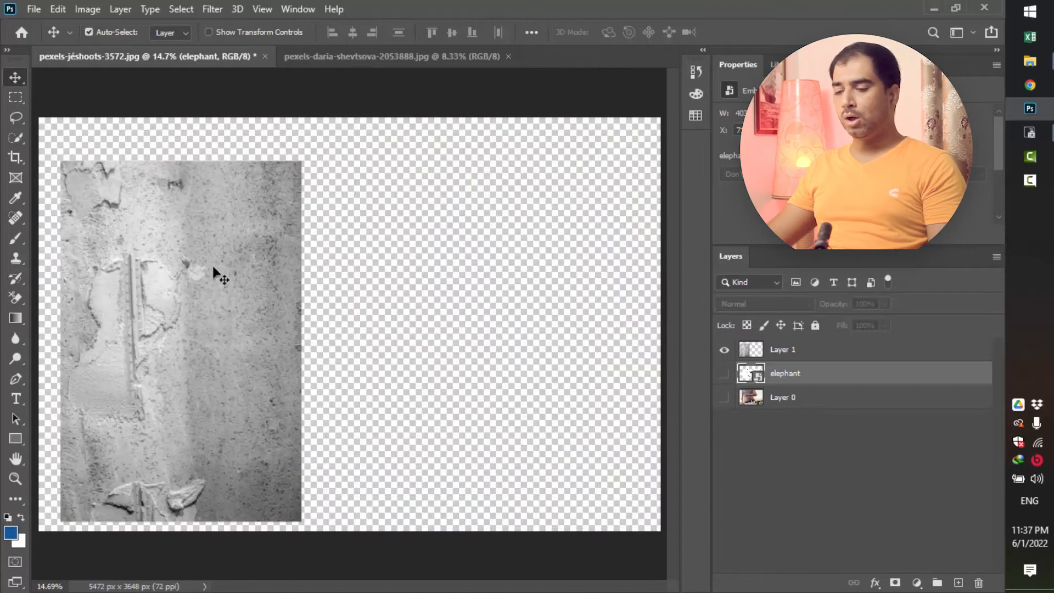
click(799, 358)
drag(154, 286, 322, 270)
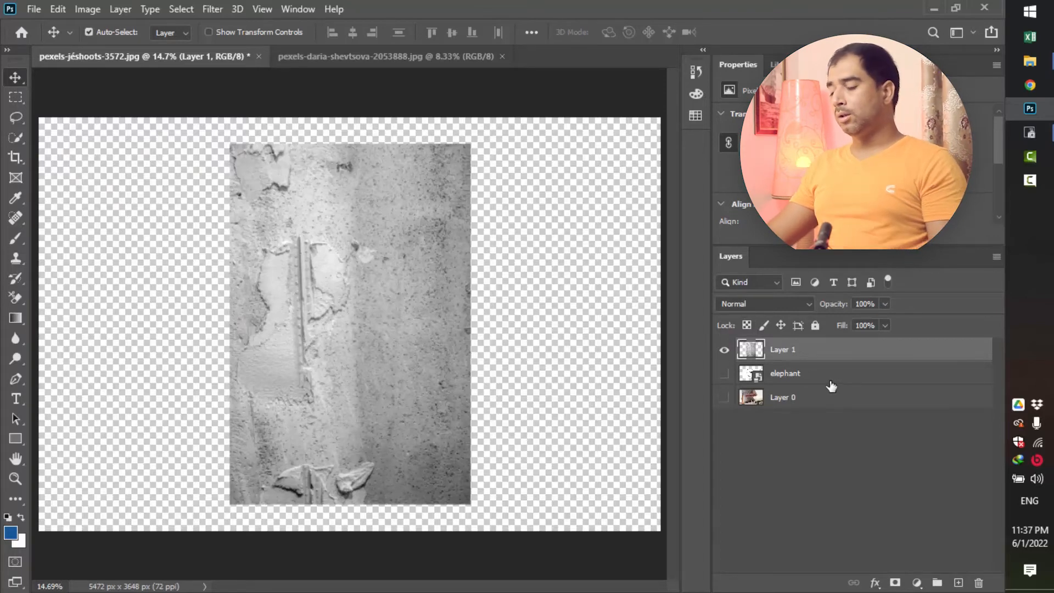
Lock the transparent pixels of Layer 1 and paint a blue brush stroke across the concrete wall and past its edge.
click(745, 326)
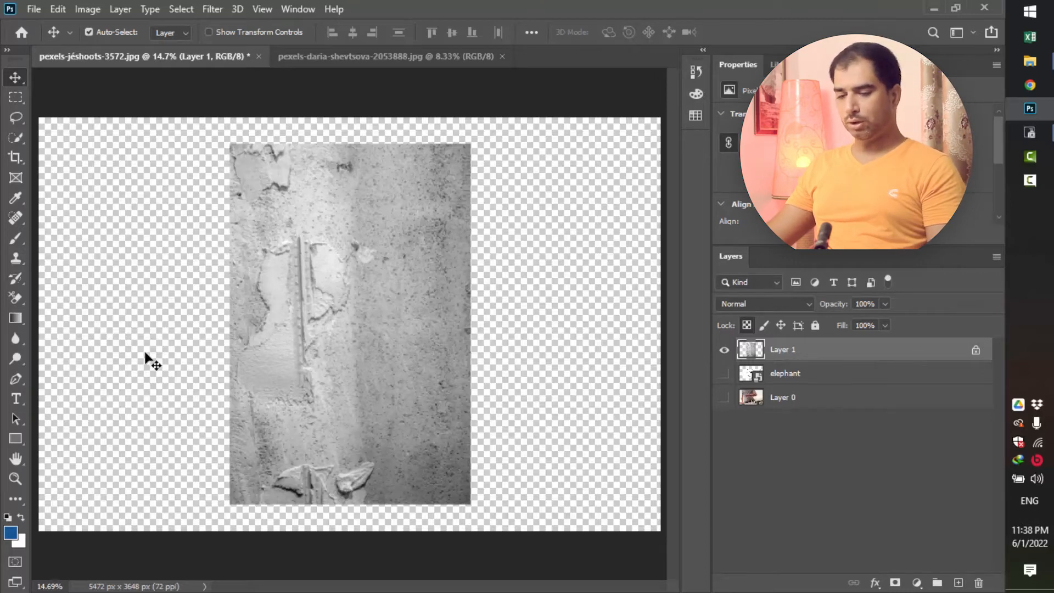
key(b)
drag(190, 285, 160, 285)
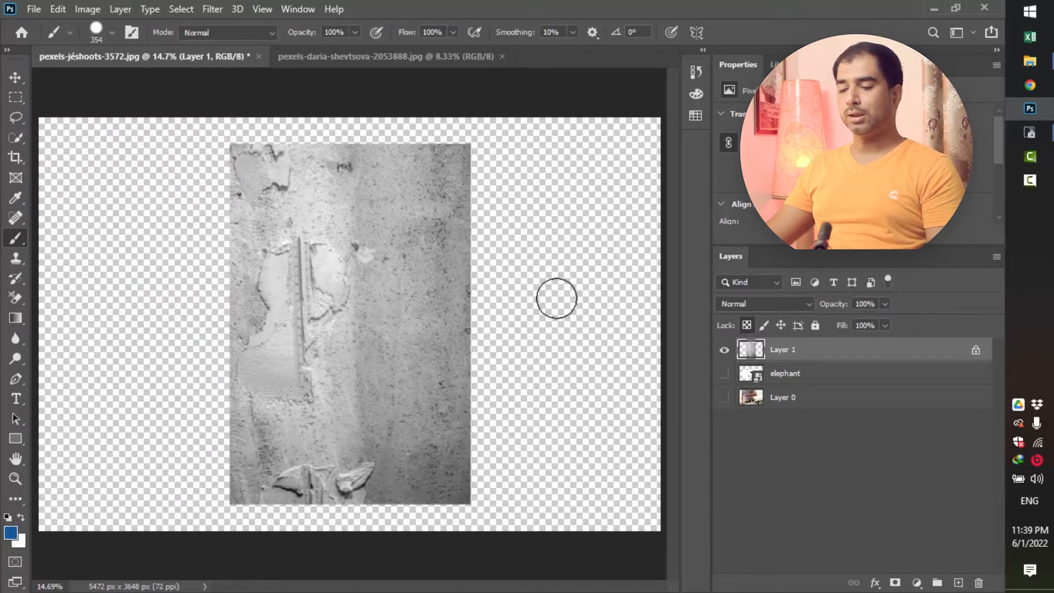
mouse_move(469, 256)
mouse_down()
mouse_move(400, 248)
mouse_move(301, 258)
mouse_move(254, 354)
mouse_move(183, 345)
mouse_up()
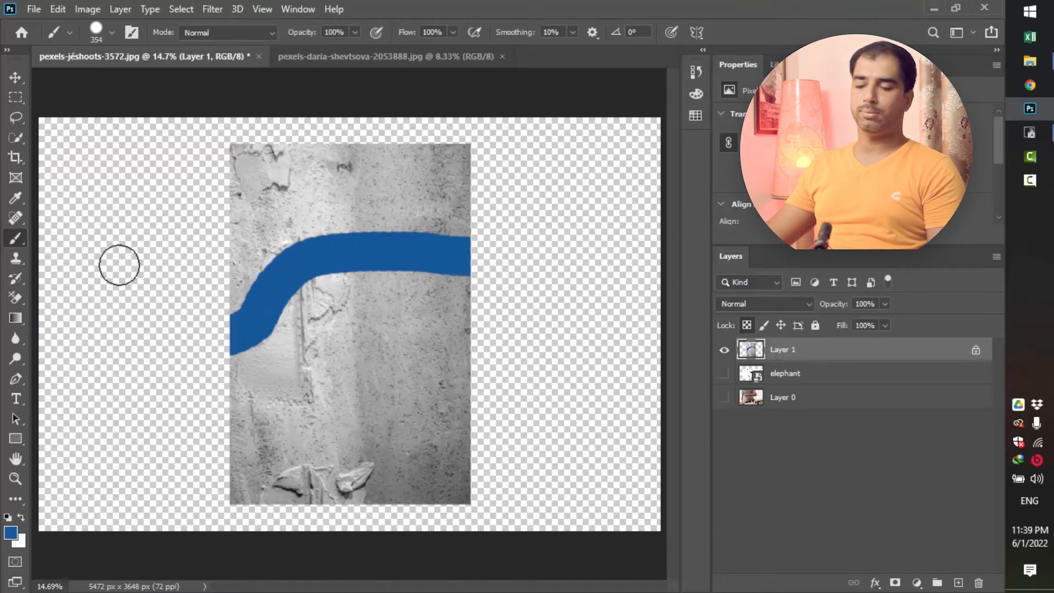
Unlock Layer 1's transparent pixels and paint a blue U-shaped brush stroke on the transparent area beside the wall.
click(746, 325)
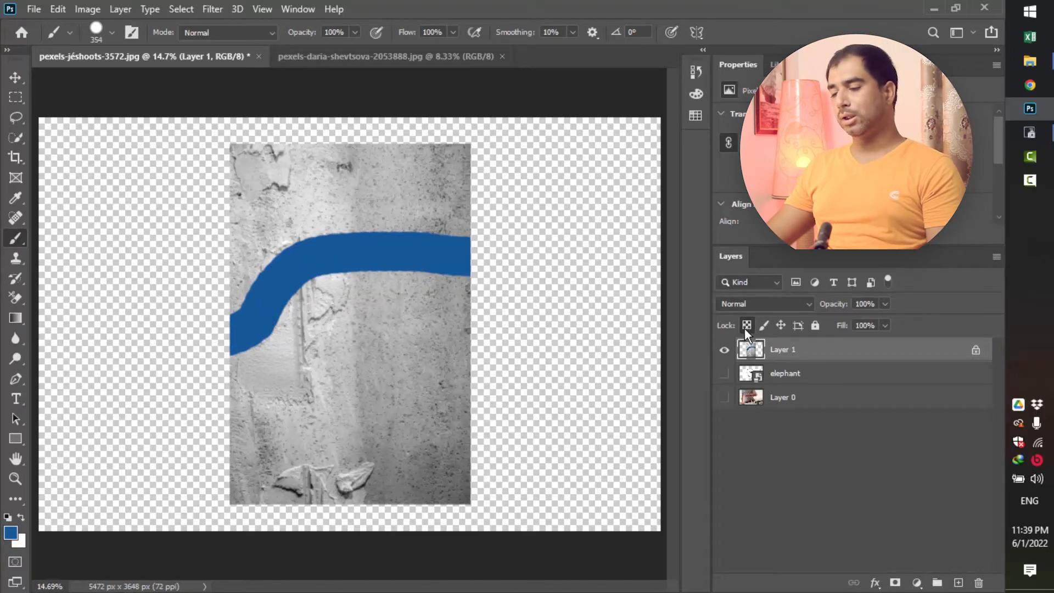
drag(571, 288, 545, 384)
mouse_move(541, 423)
mouse_down()
mouse_move(609, 427)
mouse_move(625, 270)
mouse_move(598, 212)
mouse_up()
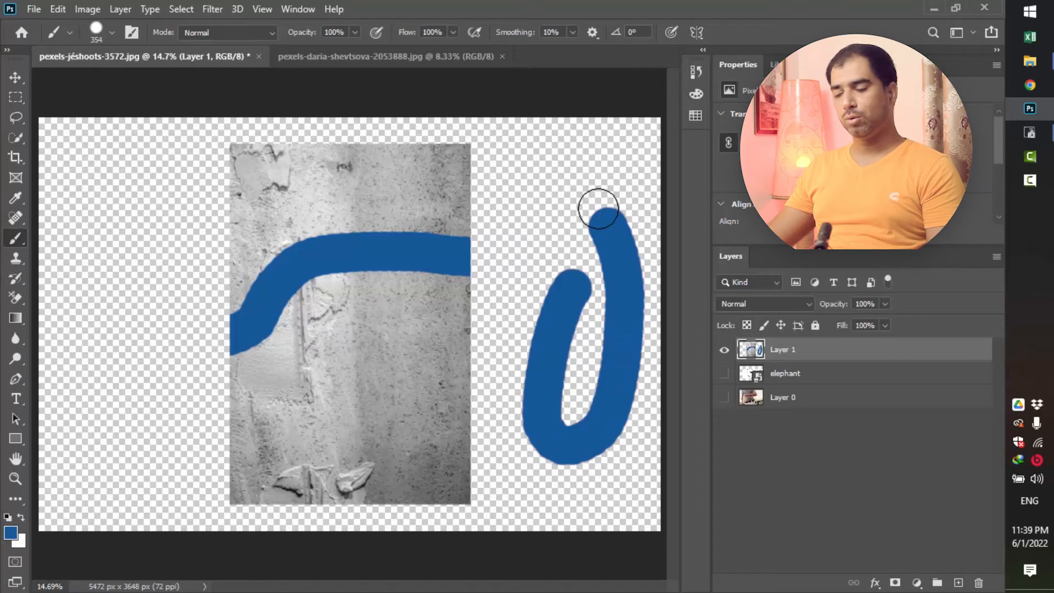
Undo the blue brush strokes on Layer 1 and leave its transparent pixels unlocked.
key(ctrl+z)
key(ctrl+z)
key(ctrl+z)
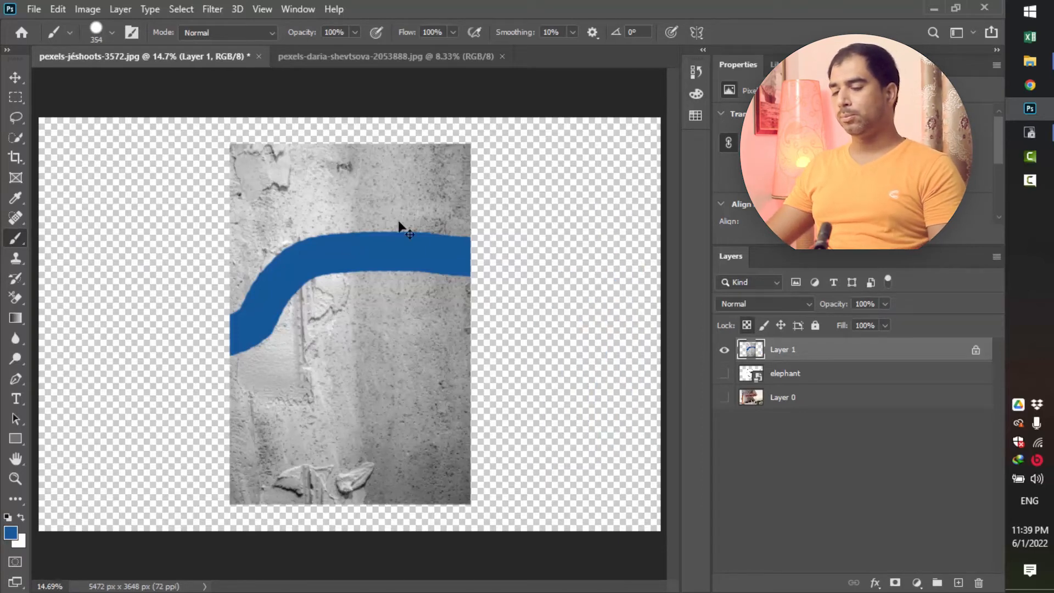
key(ctrl+z)
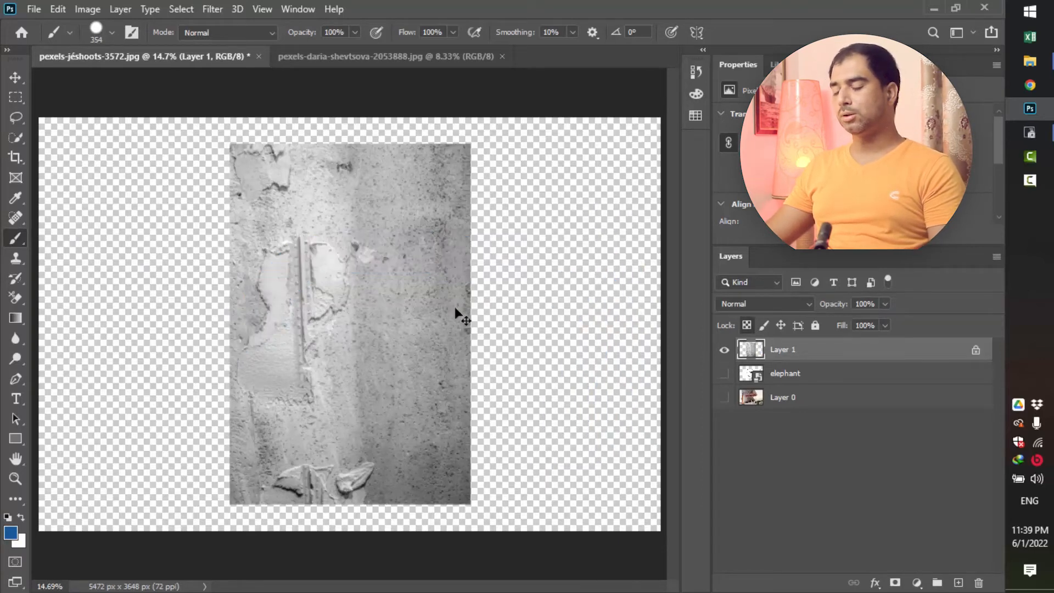
click(746, 325)
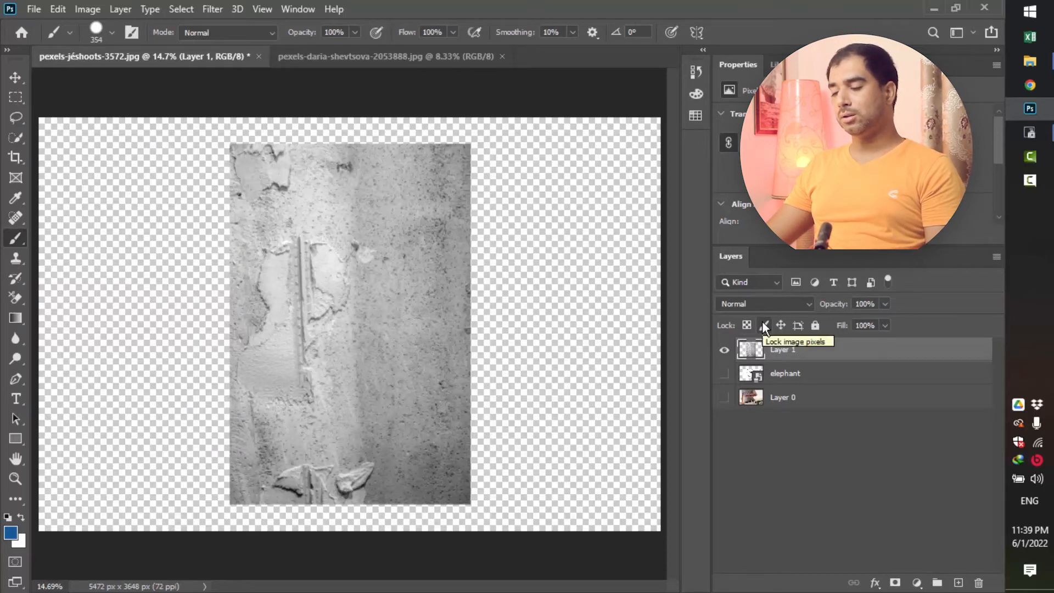
Lock Layer 1's image pixels, then move the concrete wall slightly up and left and back to the canvas centre.
click(763, 324)
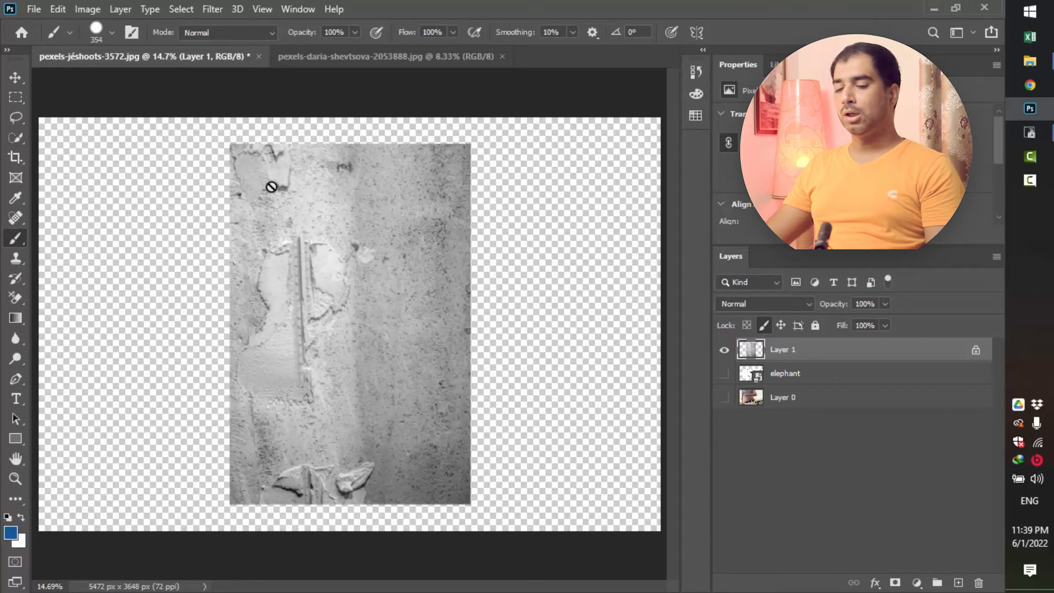
click(13, 82)
drag(294, 230, 258, 199)
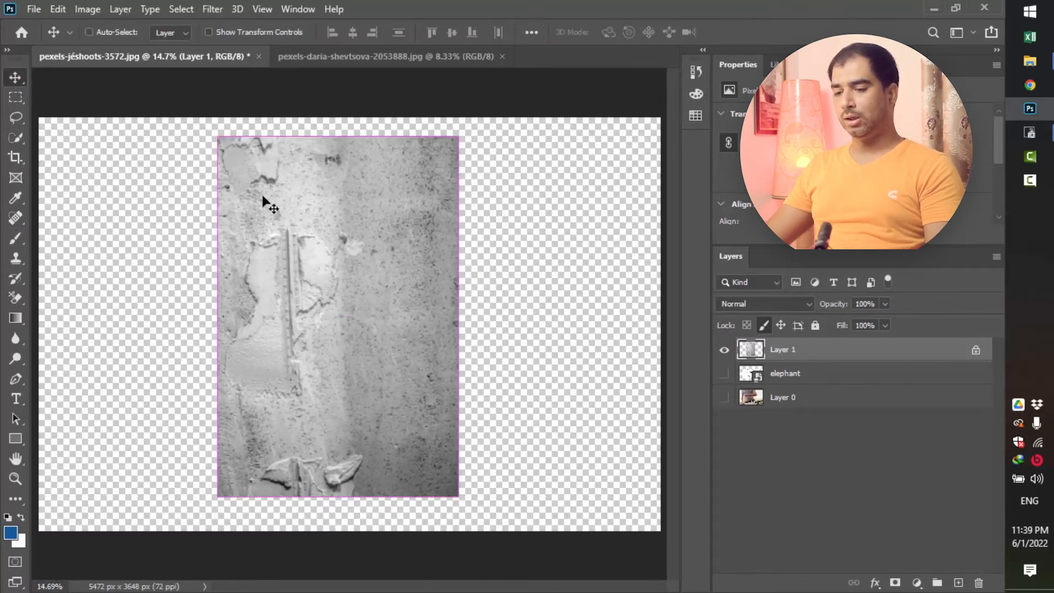
key(ctrl+t)
drag(395, 240, 374, 220)
key(Return)
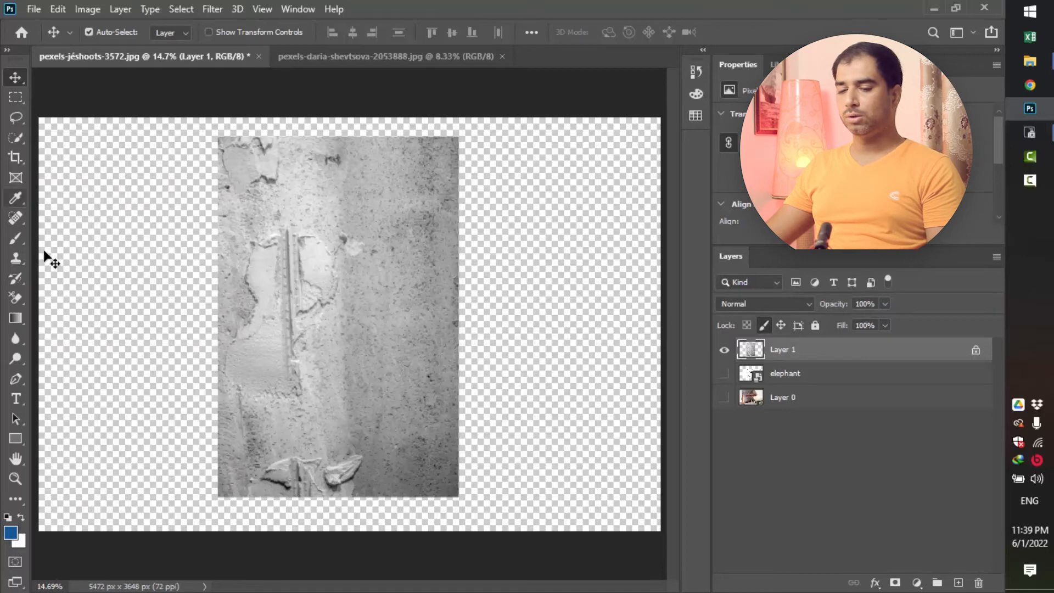
drag(335, 248, 346, 254)
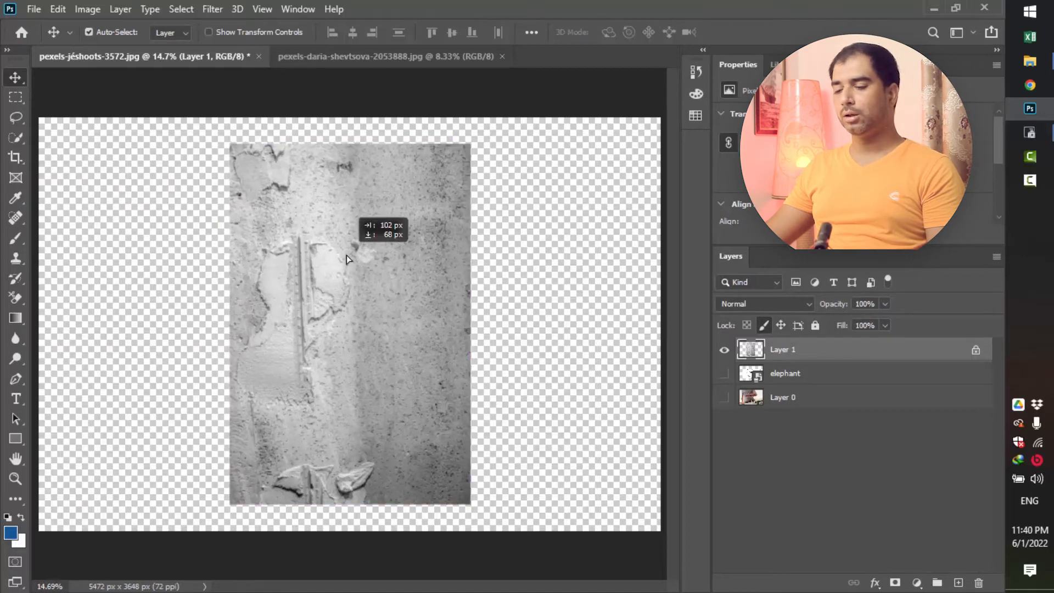
Replace Layer 1's image pixel lock with a position lock and try to move the concrete wall.
click(763, 325)
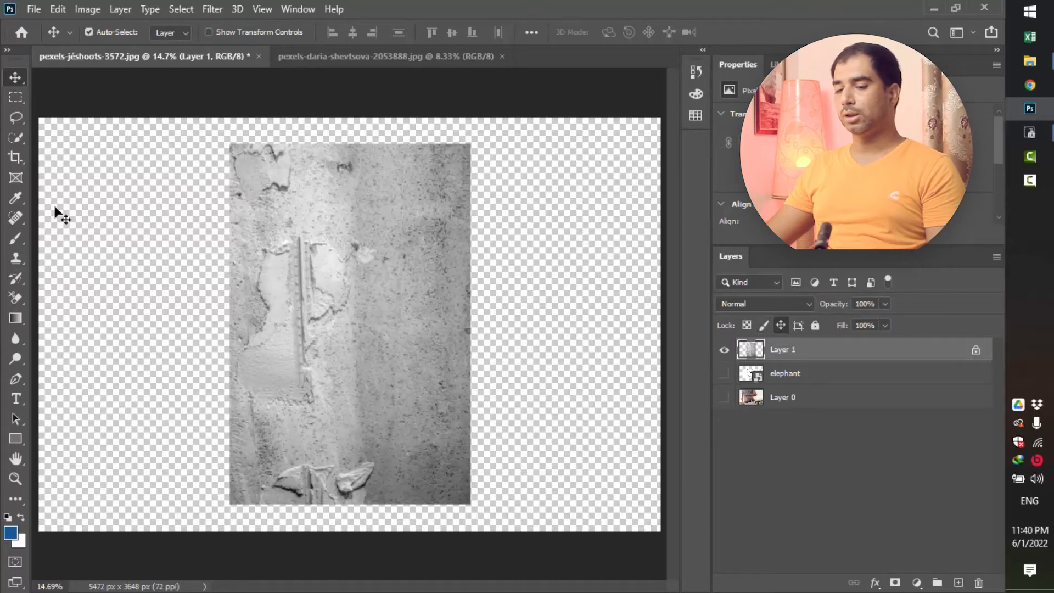
mouse_move(313, 216)
mouse_down()
mouse_move(198, 254)
mouse_move(494, 311)
mouse_move(299, 242)
mouse_up()
drag(289, 235, 407, 396)
drag(370, 282, 453, 226)
drag(243, 224, 346, 304)
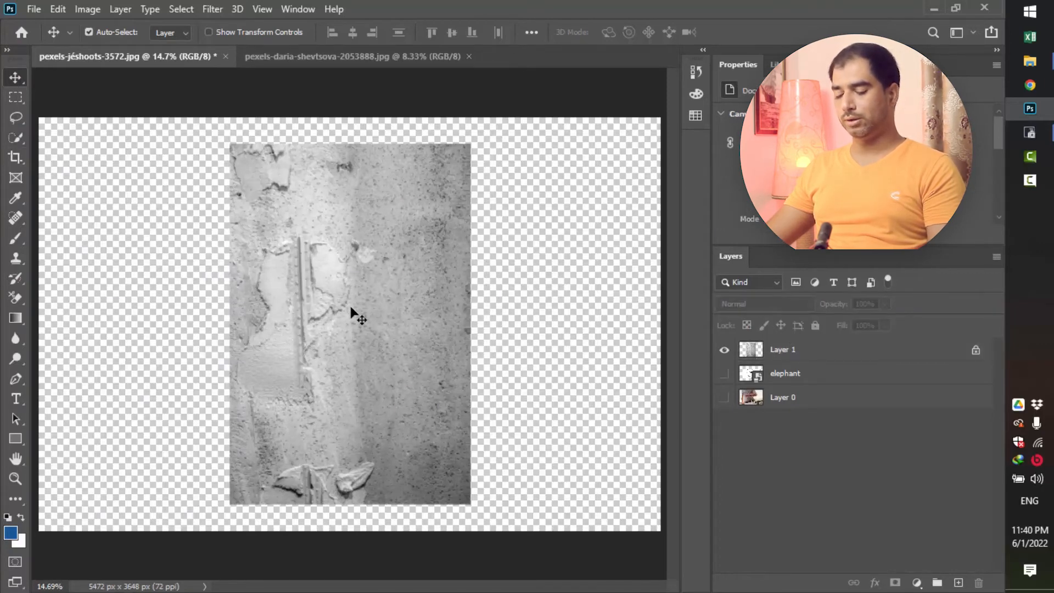
Paint blue brush strokes over the wall and transparent area on position-locked Layer 1, then undo them.
key(b)
click(277, 294)
key(Return)
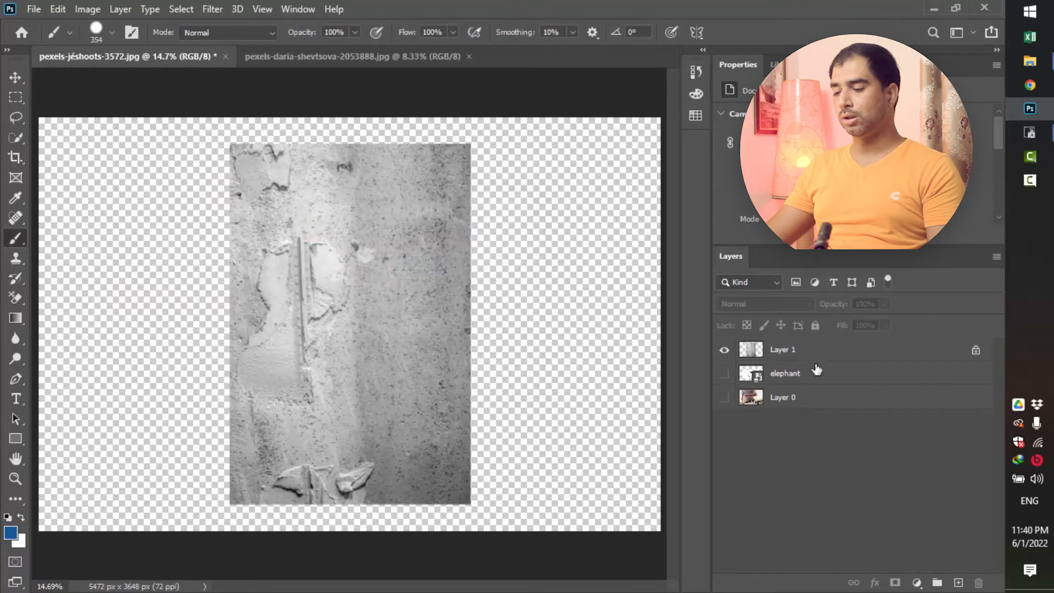
click(814, 353)
mouse_move(346, 247)
mouse_down()
mouse_move(242, 285)
mouse_move(248, 277)
mouse_up()
drag(125, 248, 98, 288)
mouse_move(149, 340)
mouse_down()
mouse_move(614, 280)
mouse_move(543, 430)
mouse_up()
key(ctrl+z)
key(ctrl+z)
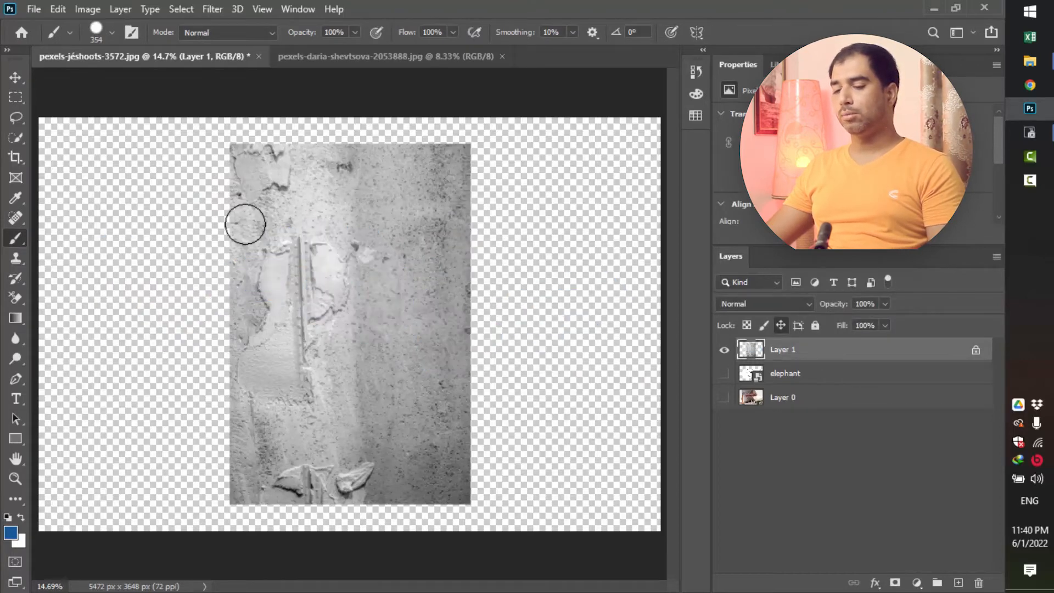
Try again to move the position-locked concrete wall with the Move tool, then reselect Layer 1.
click(15, 78)
drag(267, 250, 306, 325)
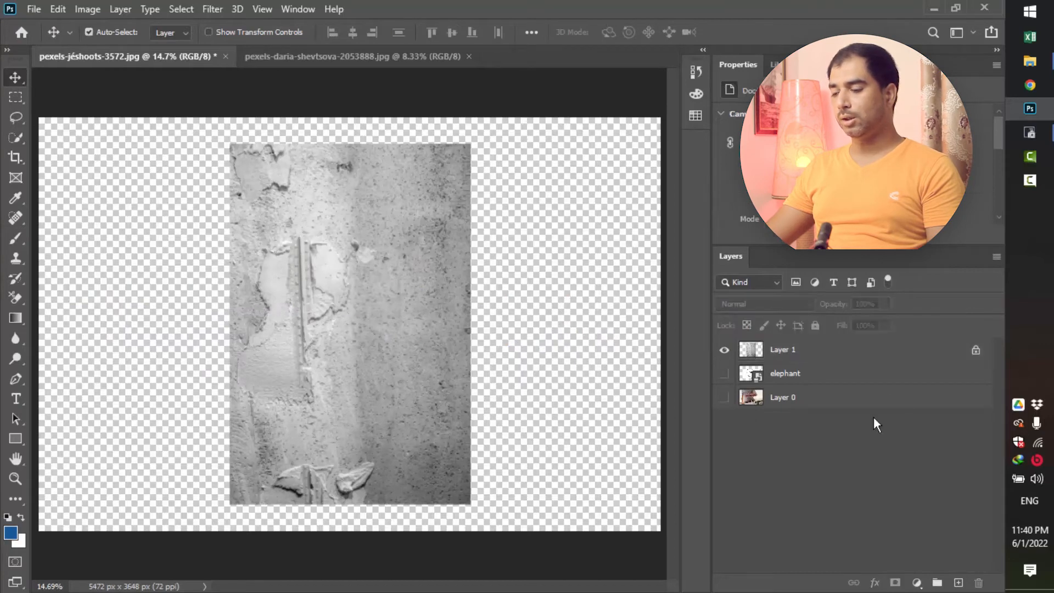
click(812, 351)
Release Layer 1's position lock, then turn its full layer lock on and off again.
click(781, 325)
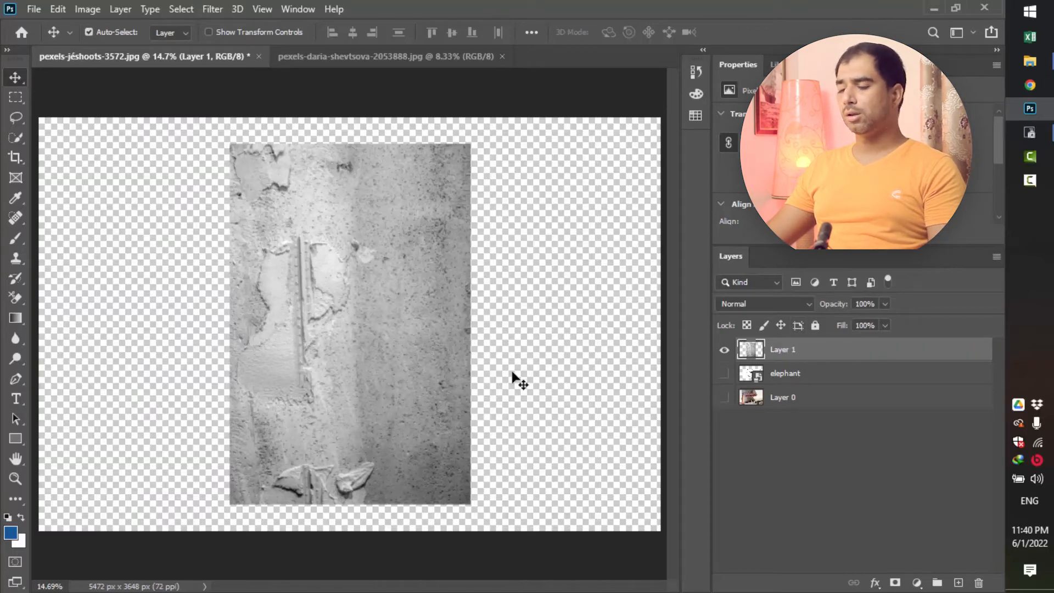
click(814, 325)
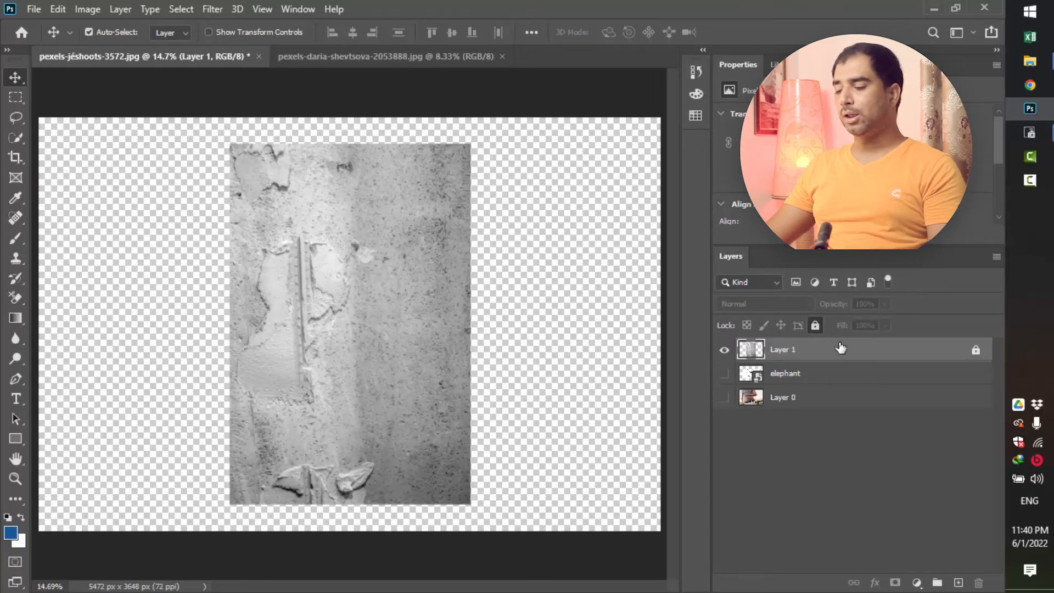
click(815, 326)
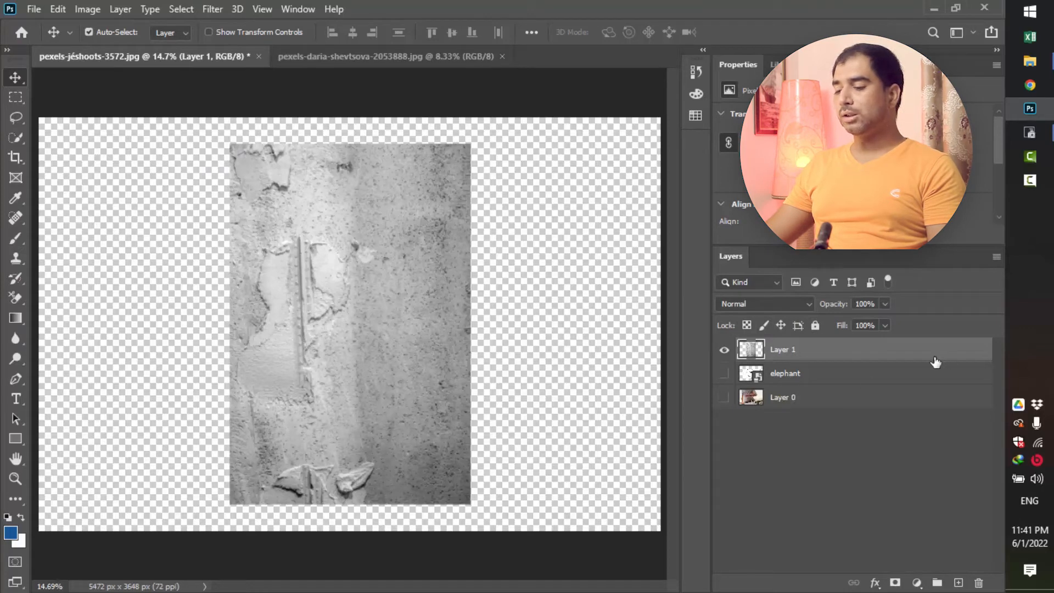
Show the elephant and Layer 0 layers with Layer 1 hidden, and select the elephant layer.
click(725, 373)
click(724, 396)
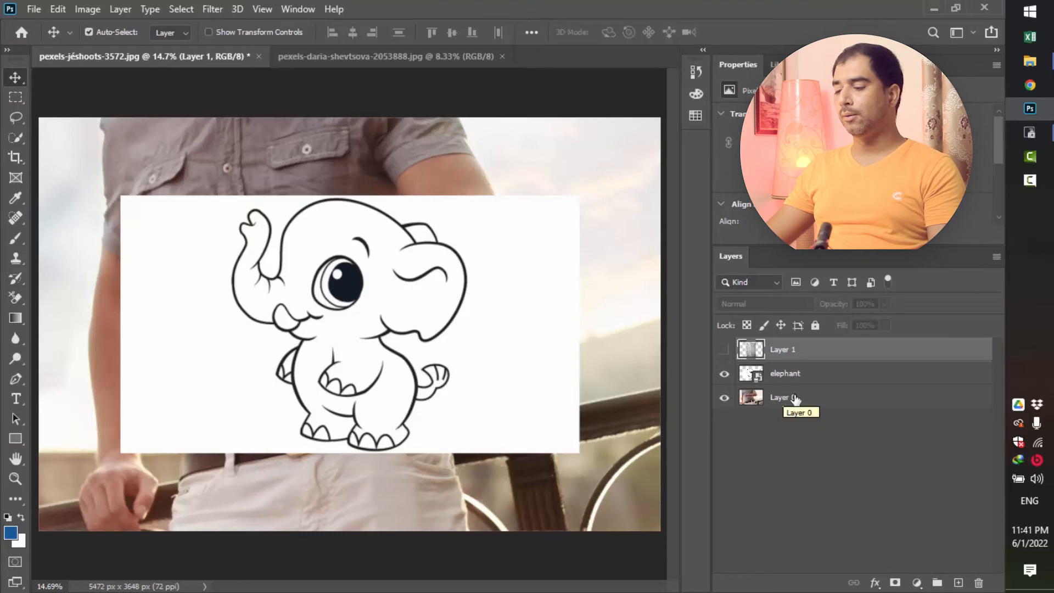
click(815, 374)
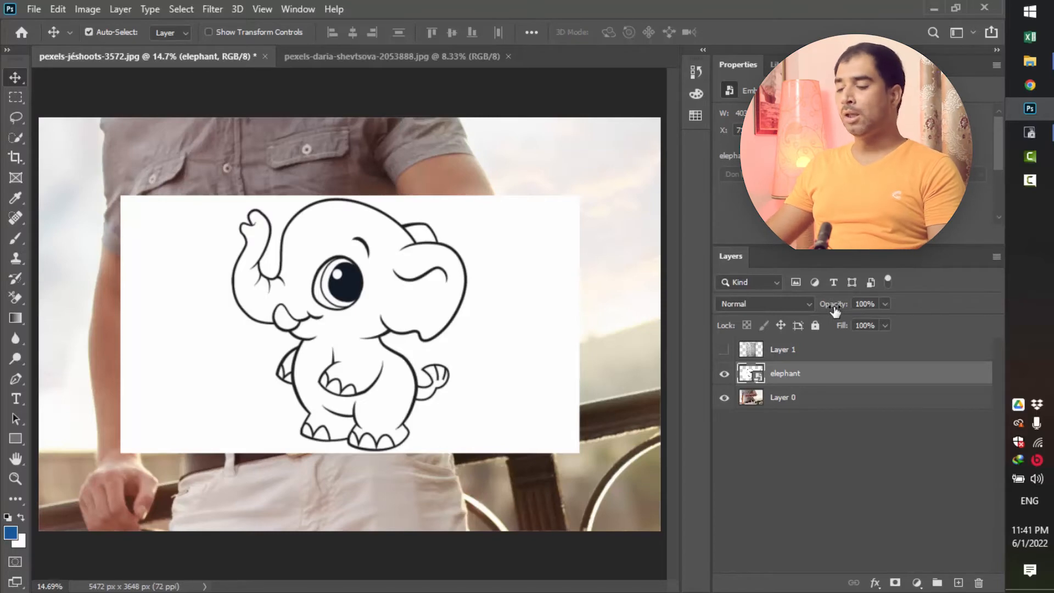
Lower the elephant layer's opacity to 41% and 15%, then restore it to 100%.
drag(838, 309, 795, 308)
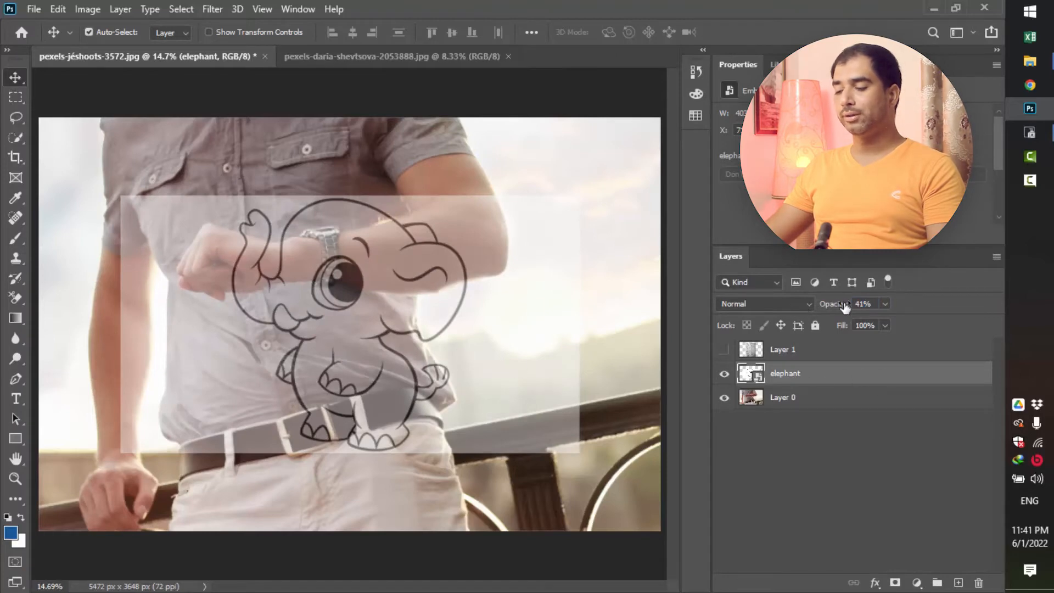
drag(837, 307, 847, 321)
click(884, 304)
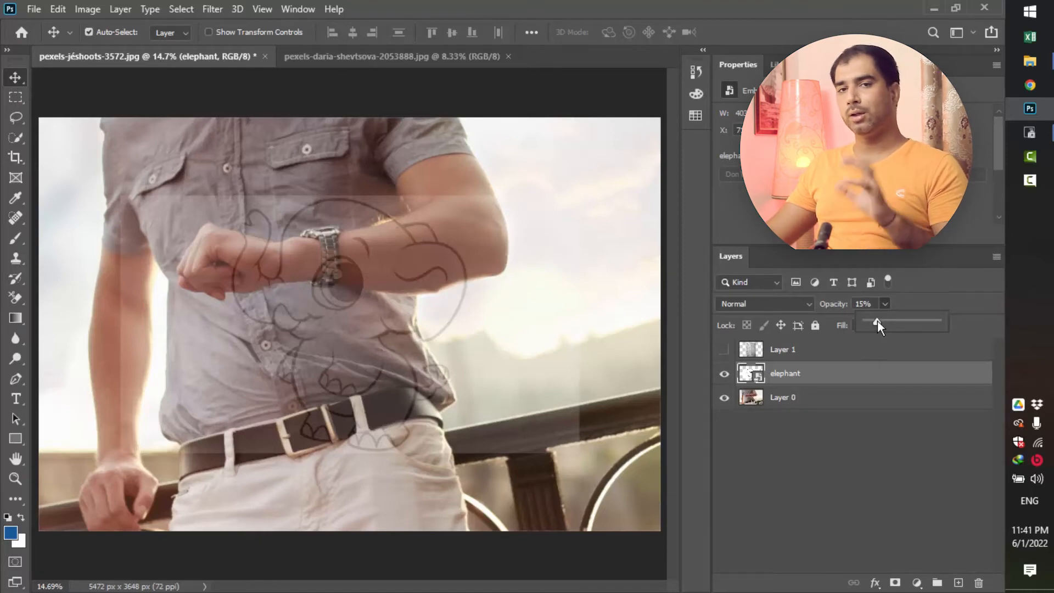
drag(877, 321, 957, 317)
click(874, 498)
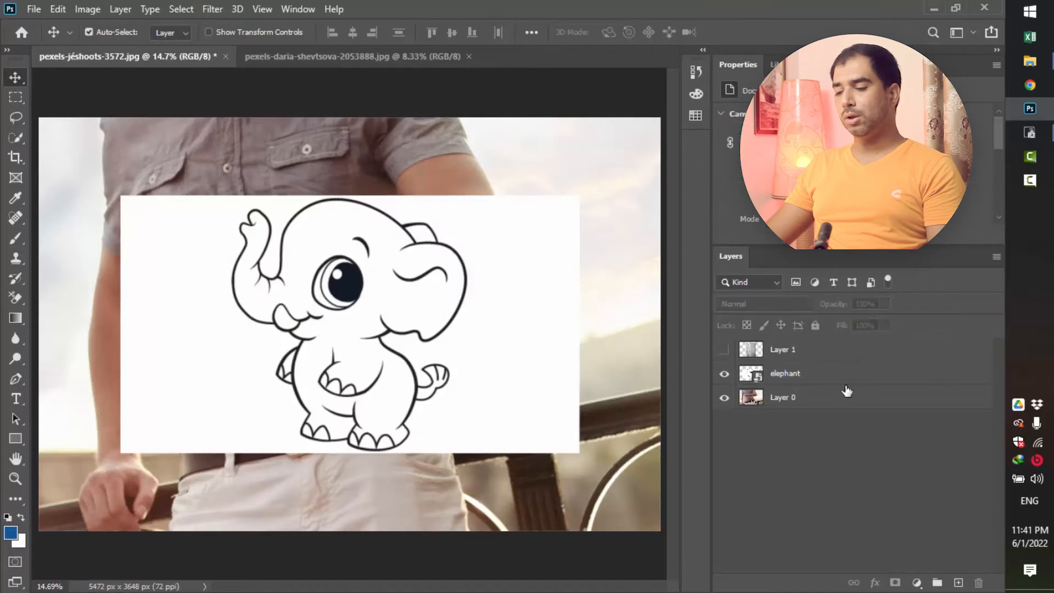
Select the elephant layer and set its blend mode to Dissolve.
click(843, 376)
click(854, 304)
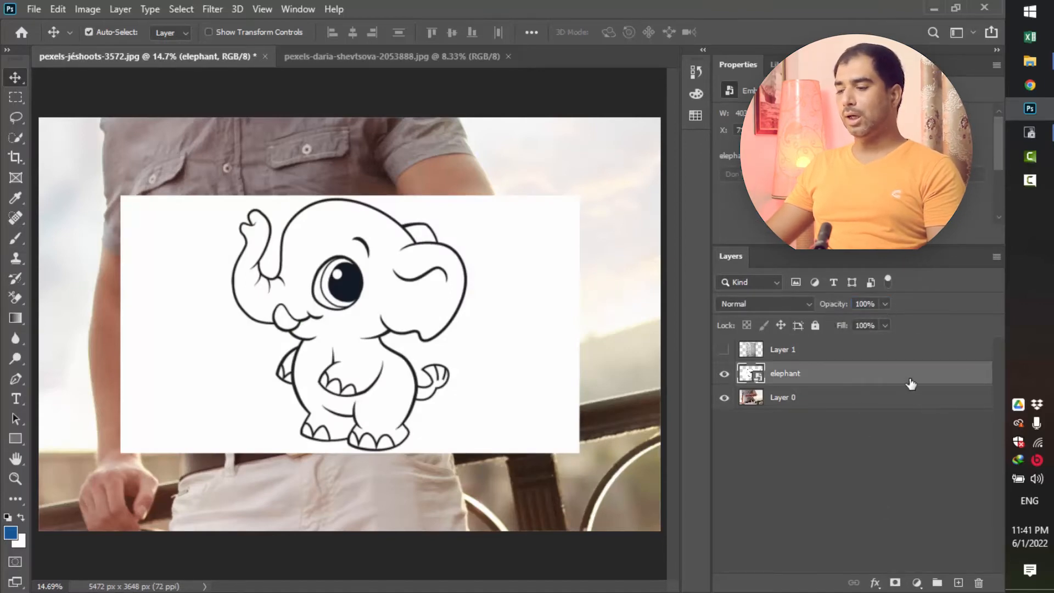
click(775, 302)
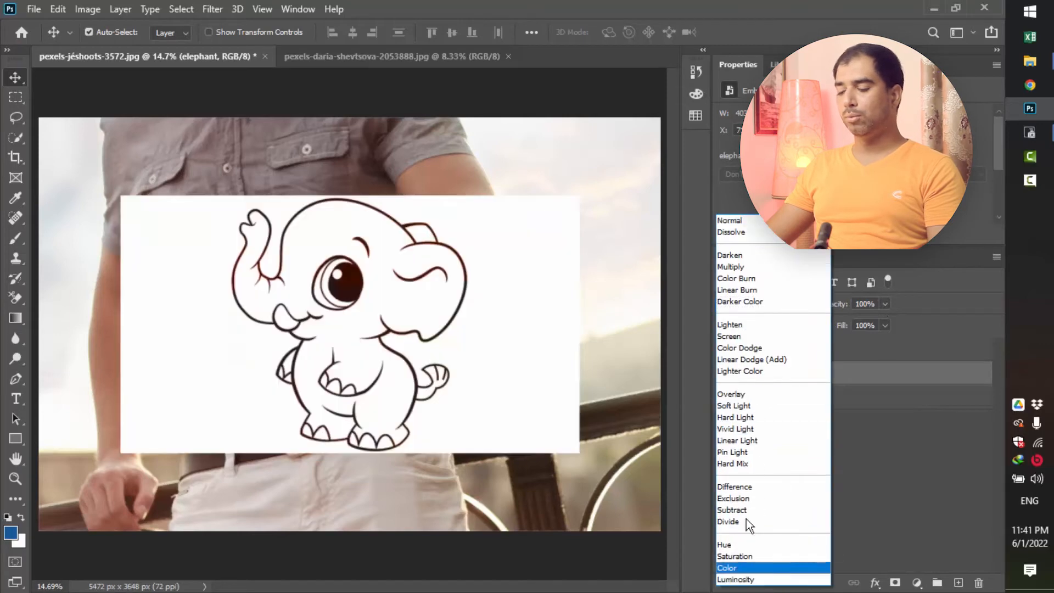
key(Escape)
click(790, 302)
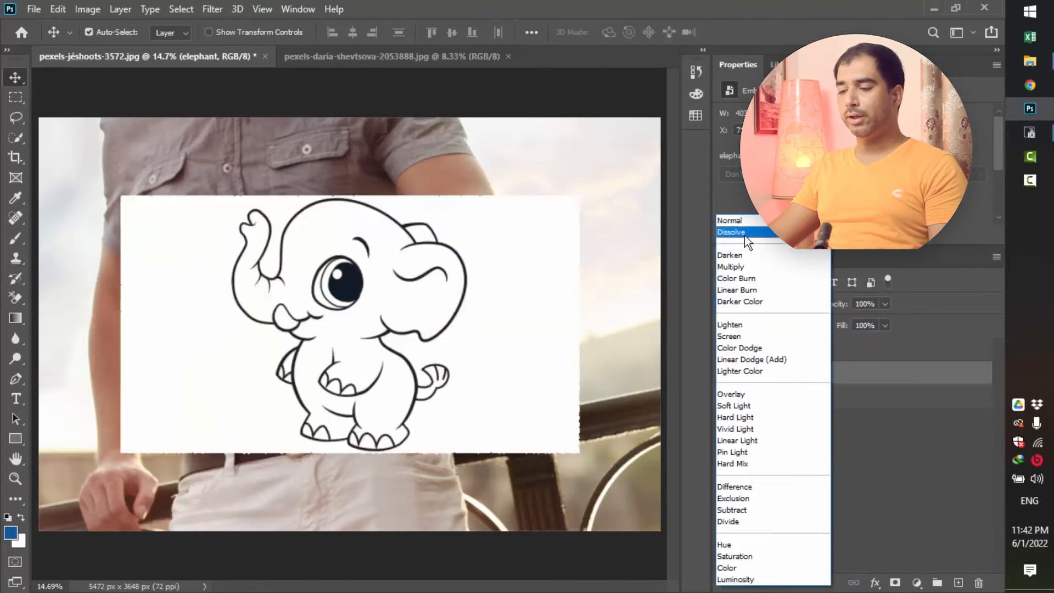
click(743, 235)
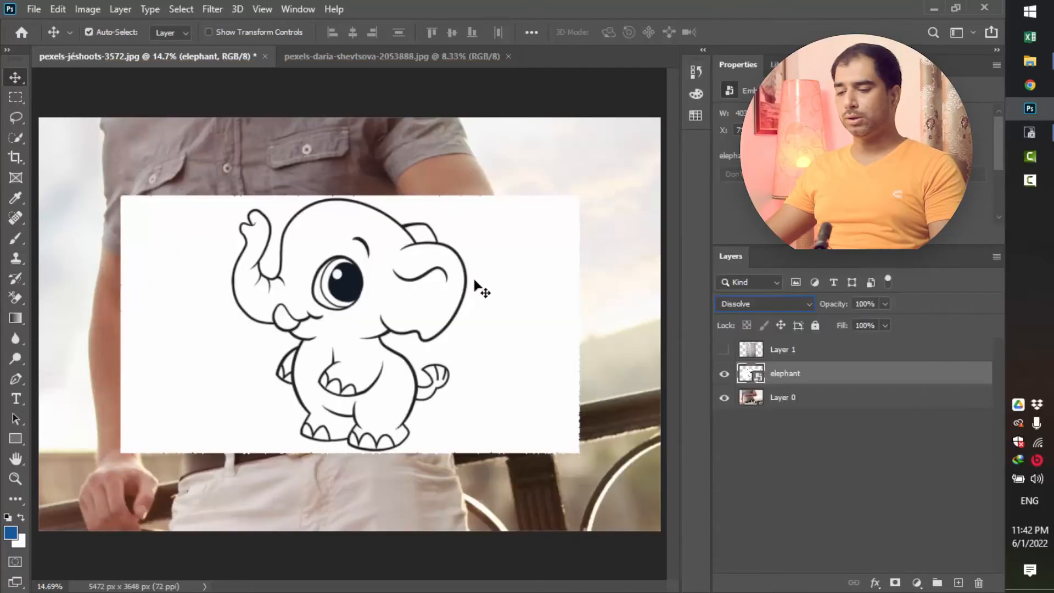
Lower the Dissolve elephant layer's opacity to 48% with the elephant's face in close view.
key(z)
drag(351, 274, 419, 340)
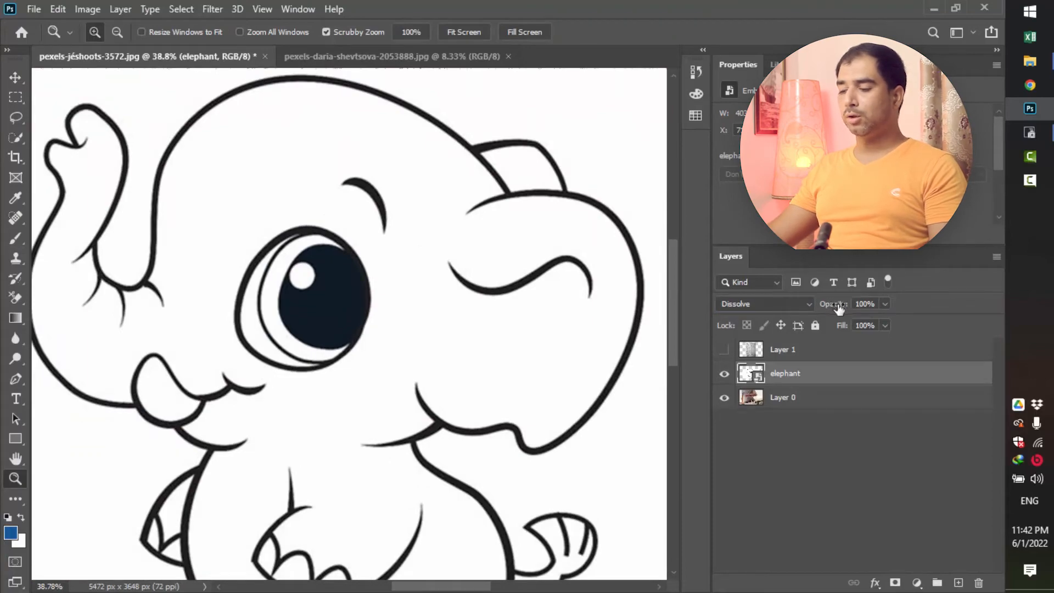
key(Down)
key(Down)
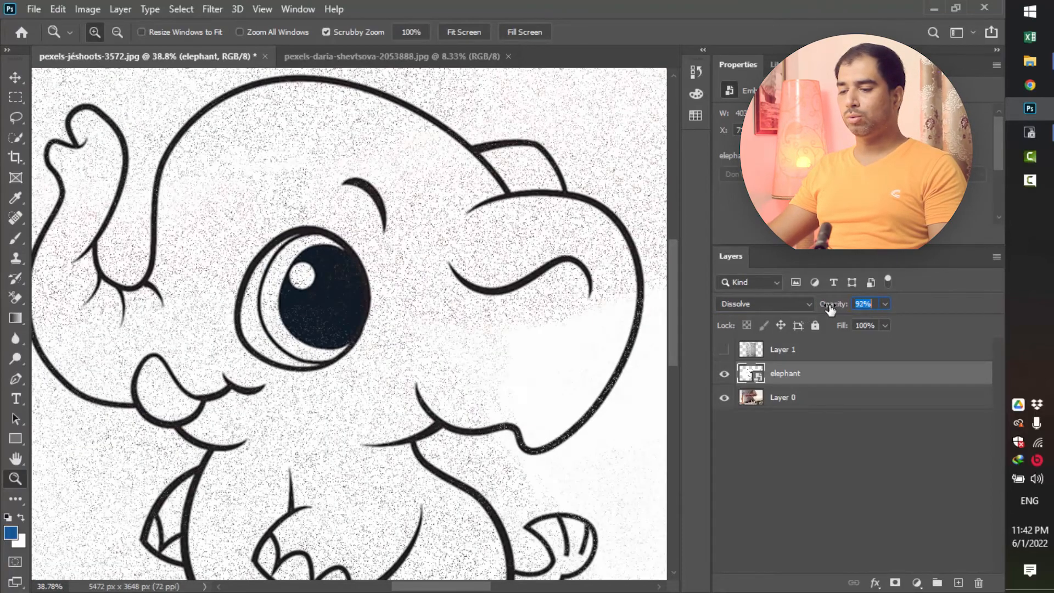
drag(830, 310, 797, 317)
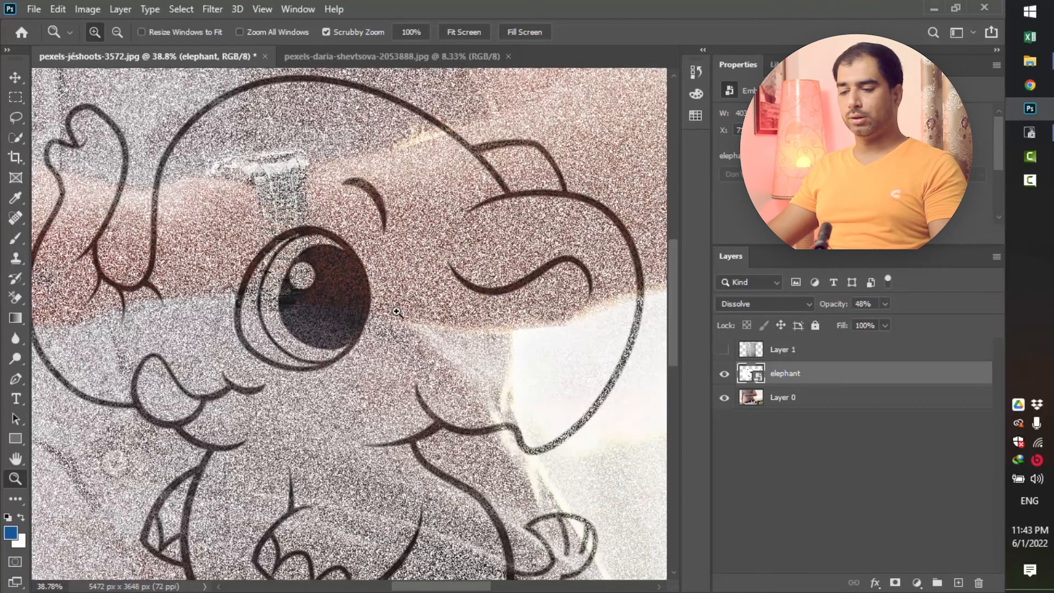
Set the elephant layer's opacity to 38% with the whole image in view.
alt+click(427, 306)
alt+click(427, 305)
alt+click(427, 306)
alt+click(427, 305)
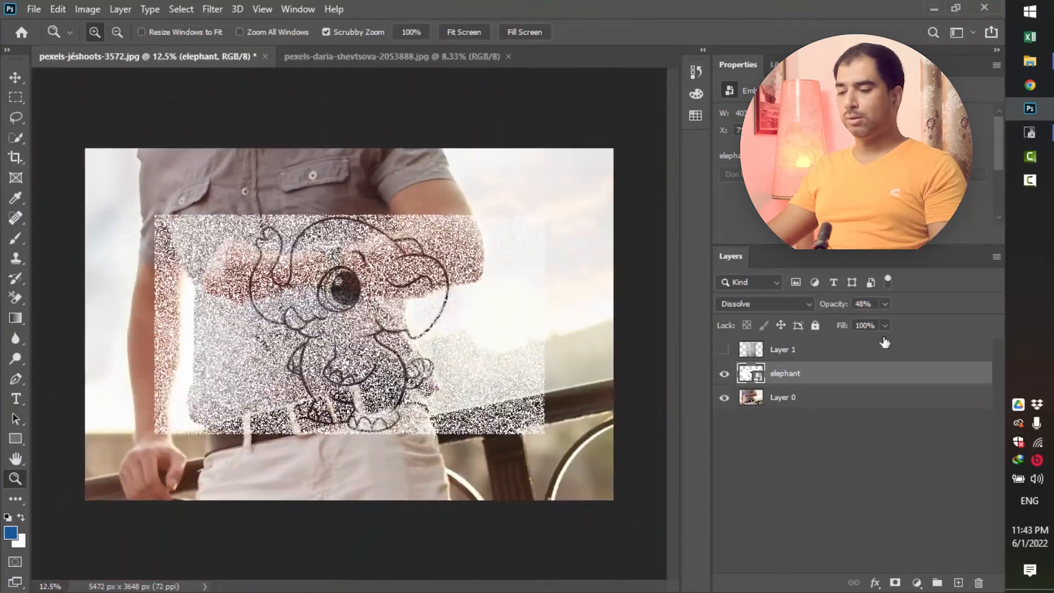
drag(839, 310, 832, 309)
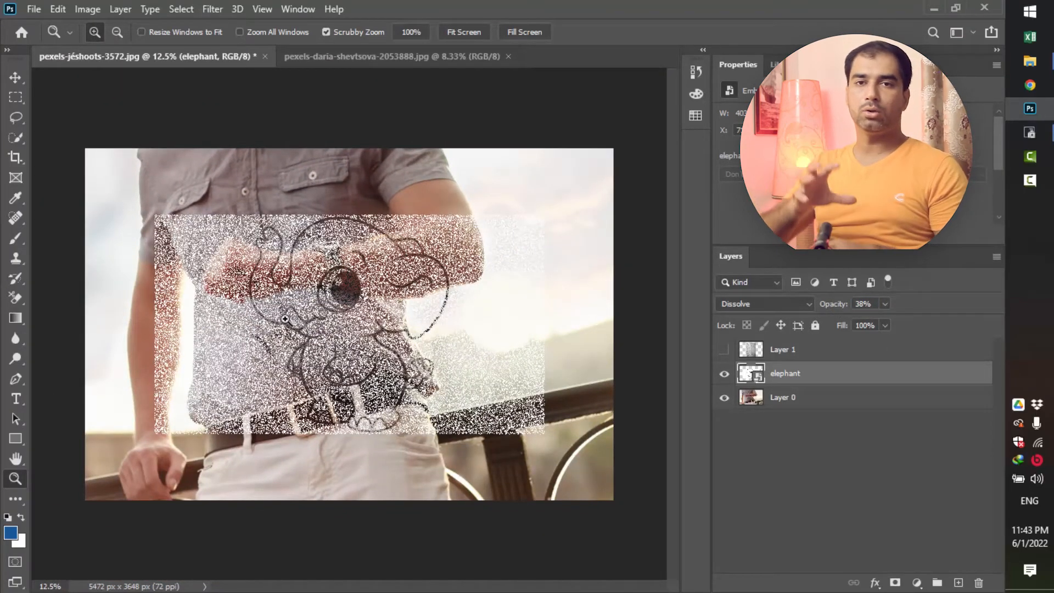
click(285, 319)
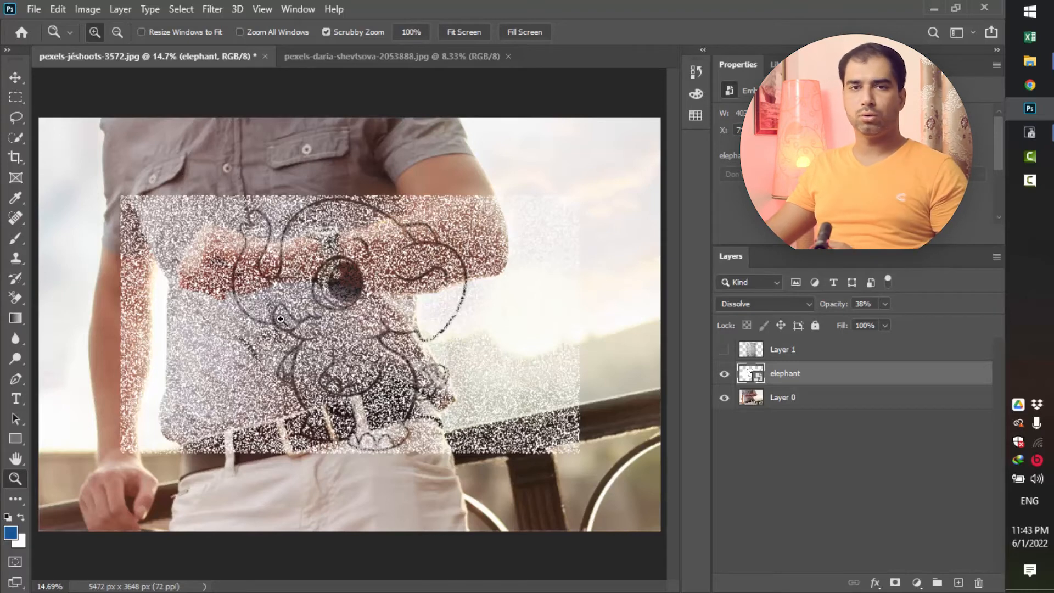
Restore the elephant layer's opacity to 100% while keeping its Dissolve blend mode.
click(793, 307)
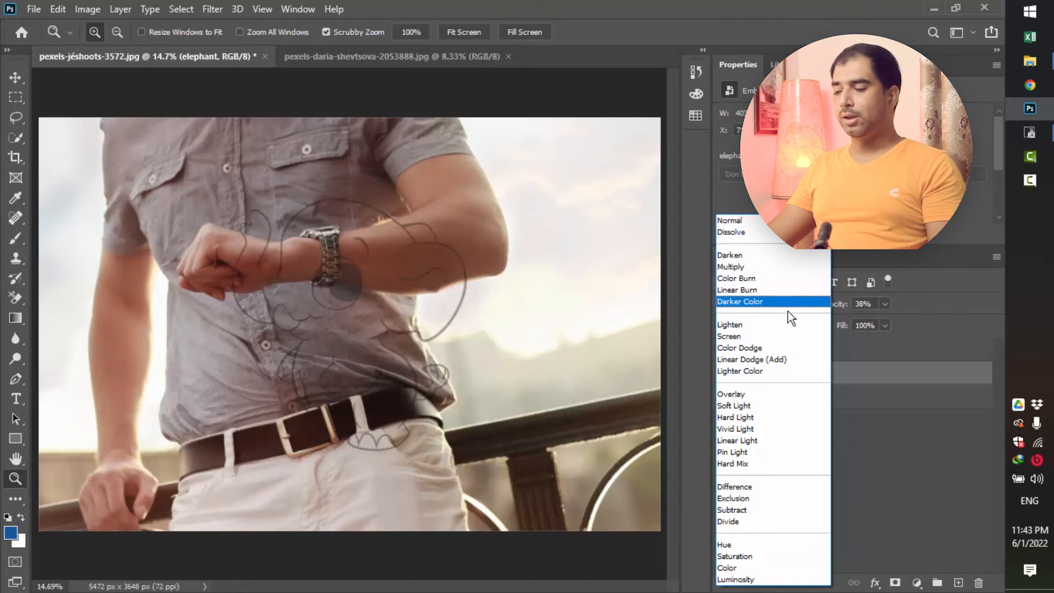
click(913, 395)
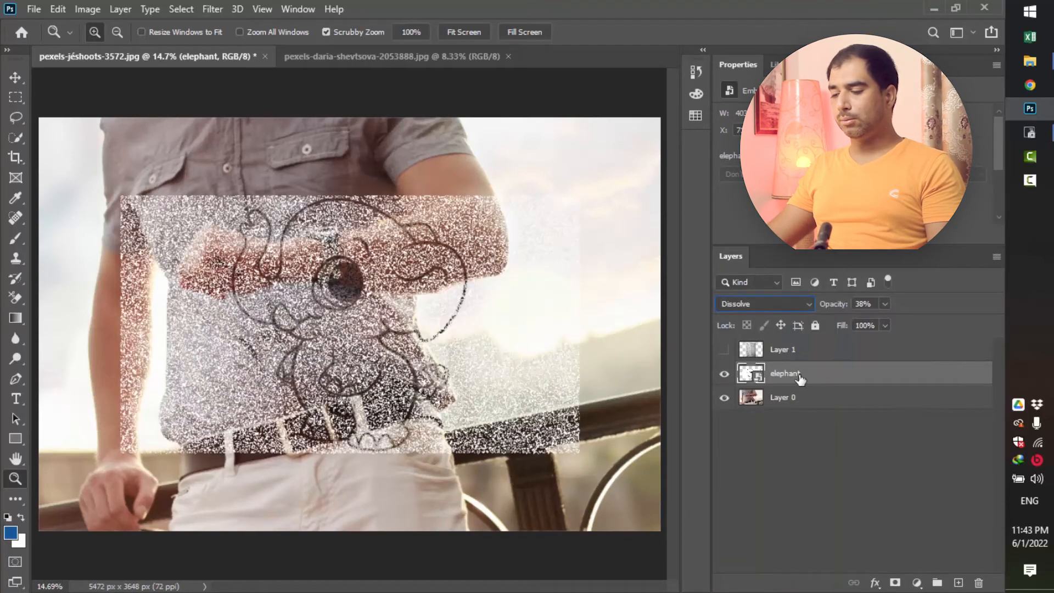
drag(838, 309, 967, 310)
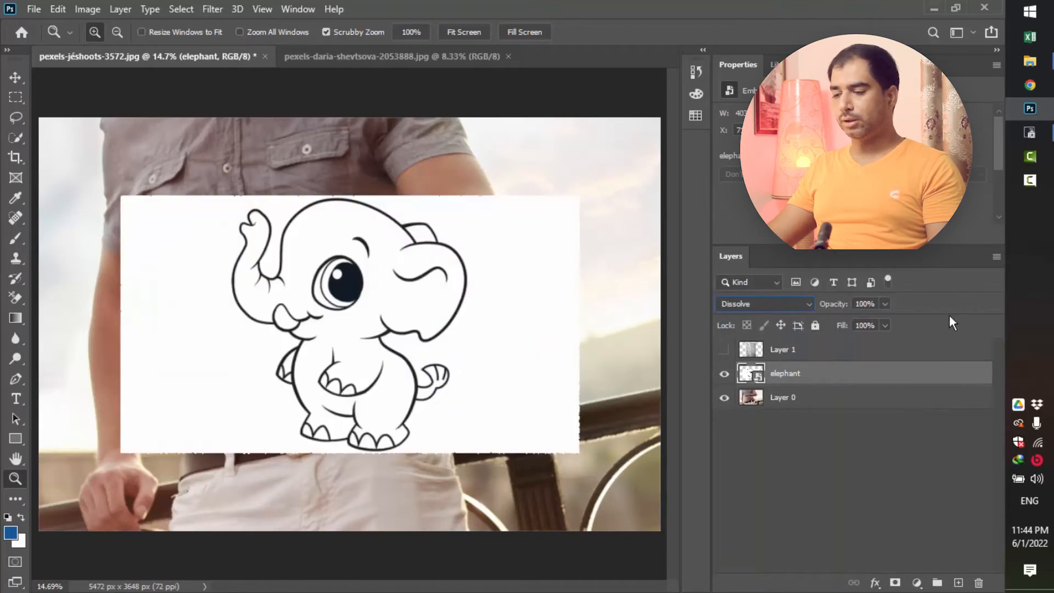
Try the Darken and Linear Burn blend modes on the elephant layer, and return it to Normal.
click(774, 303)
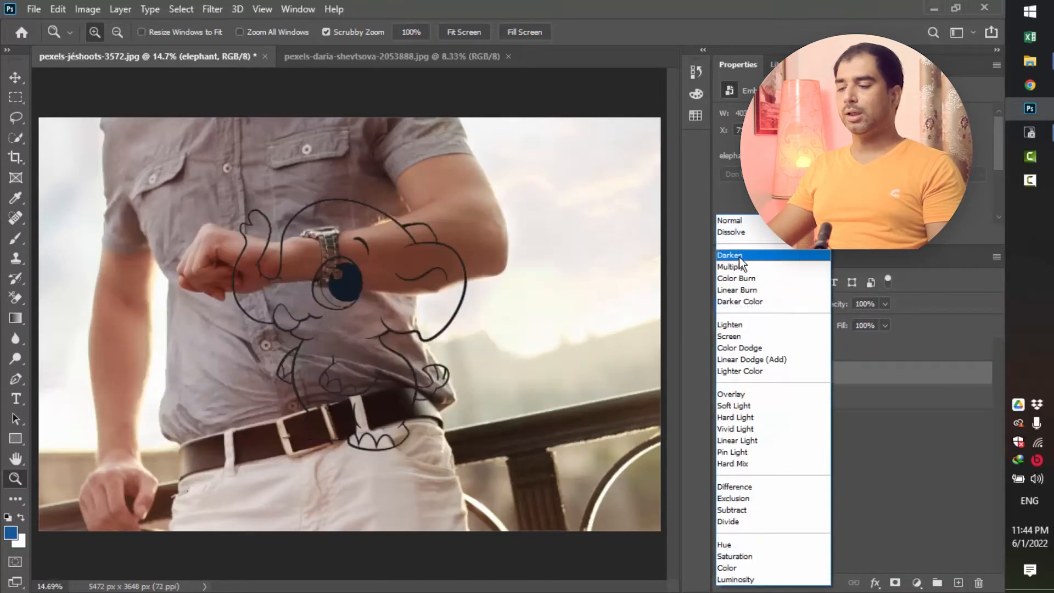
click(739, 256)
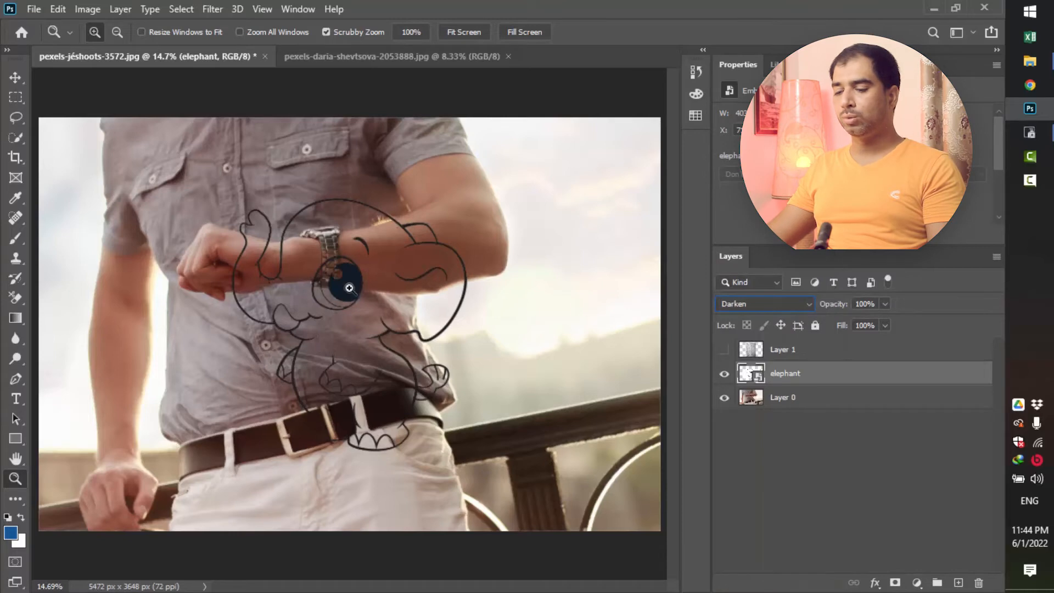
click(802, 305)
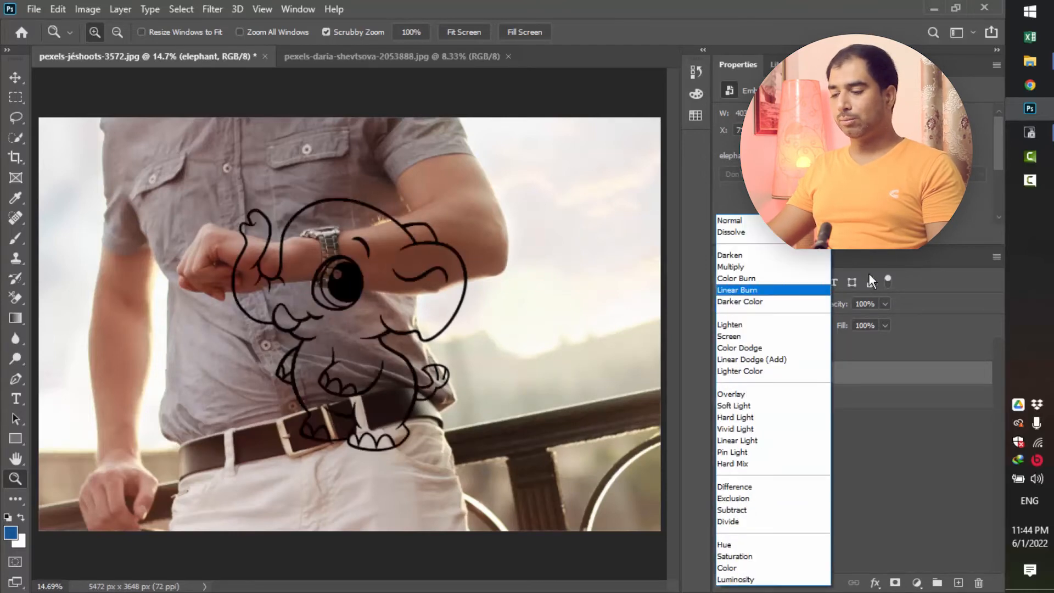
click(768, 291)
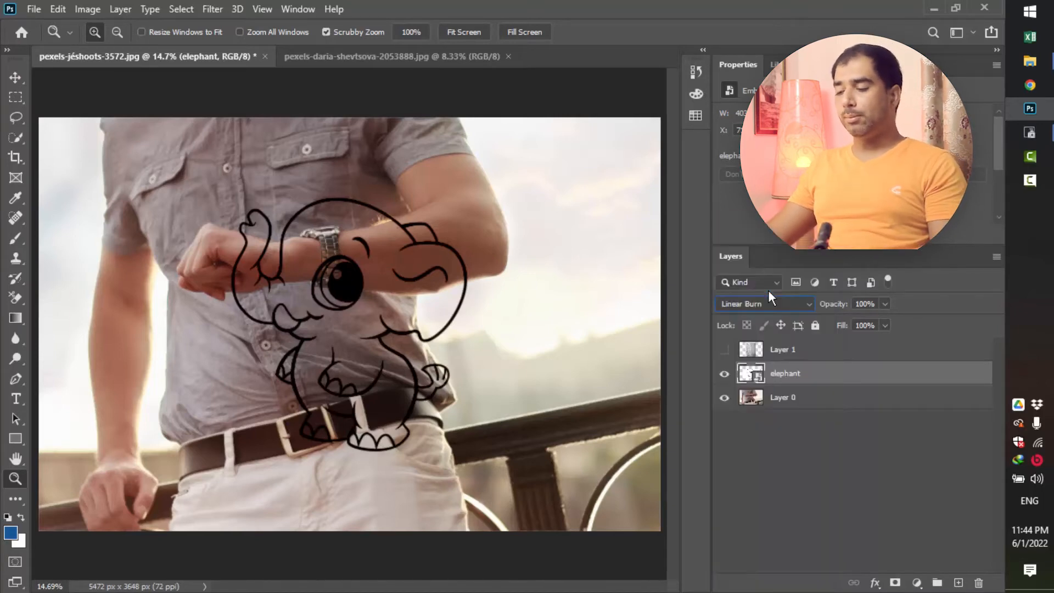
click(815, 306)
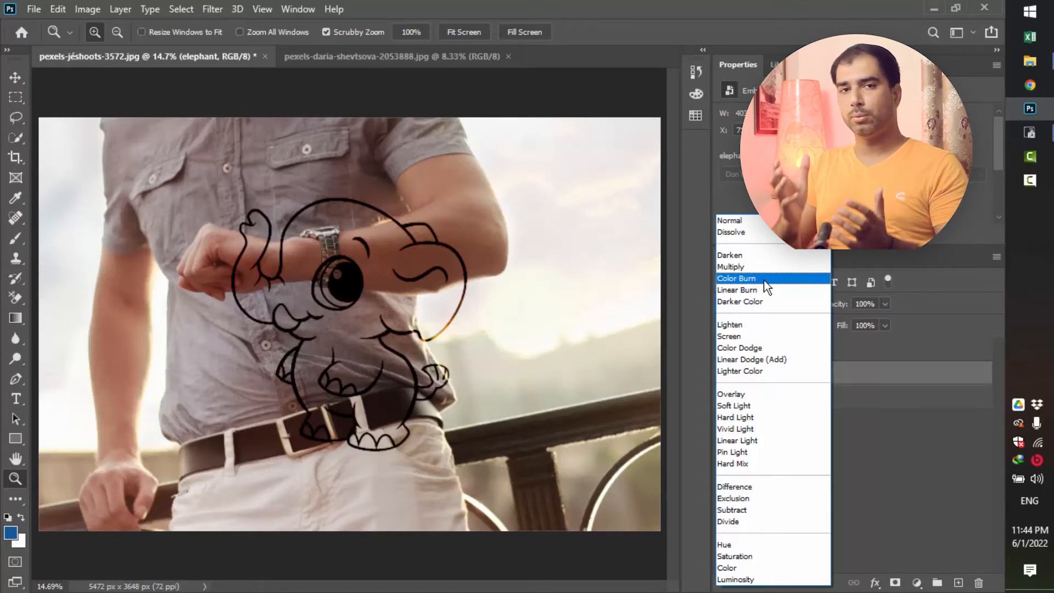
click(723, 217)
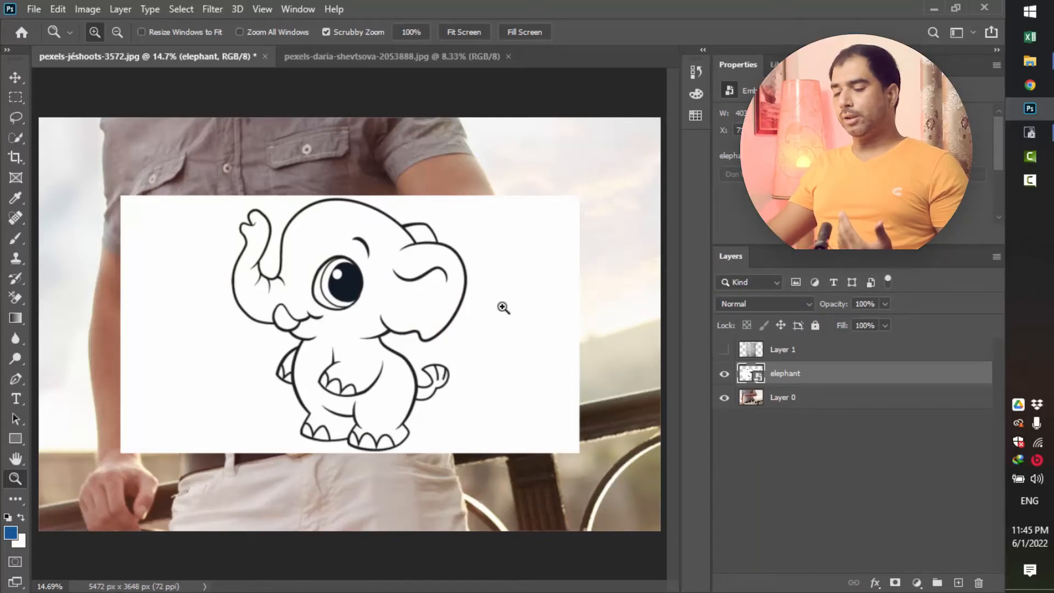
Set the elephant layer's blend mode to Multiply and move the elephant up and right over the man's elbow and the sky.
click(752, 304)
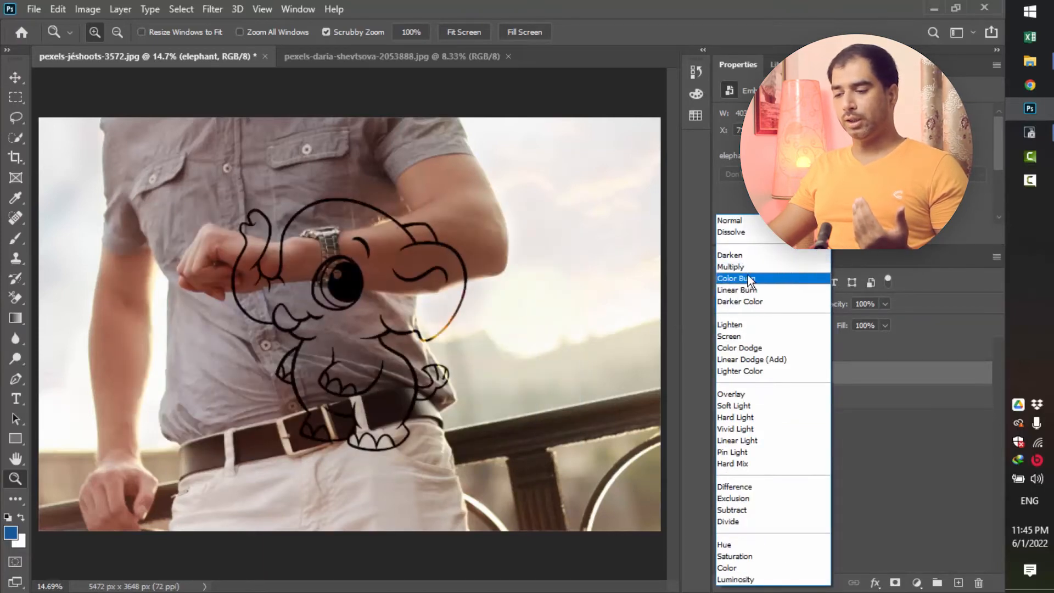
click(749, 269)
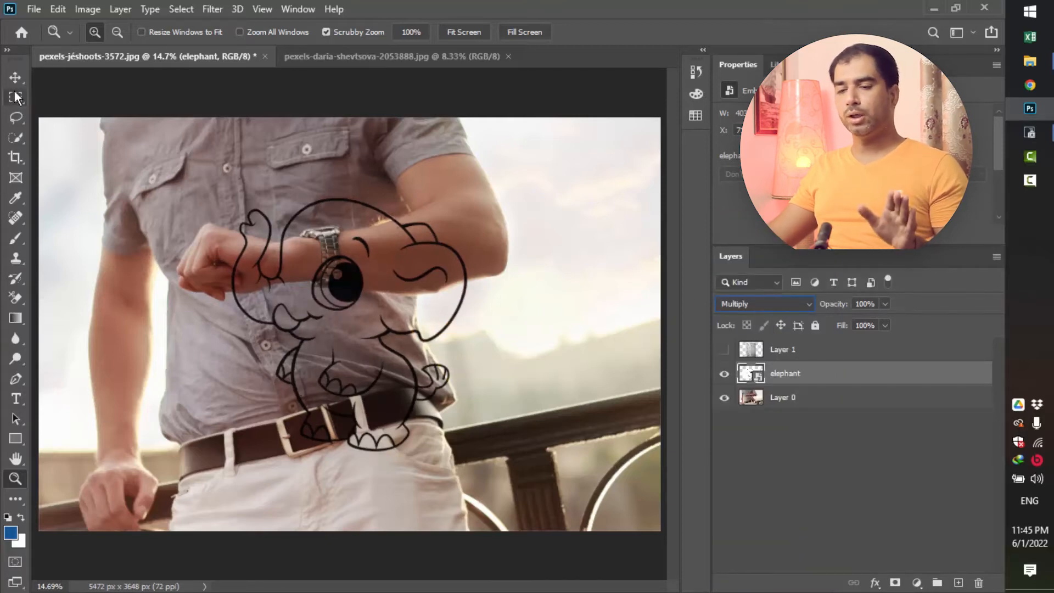
click(16, 74)
drag(348, 282, 453, 233)
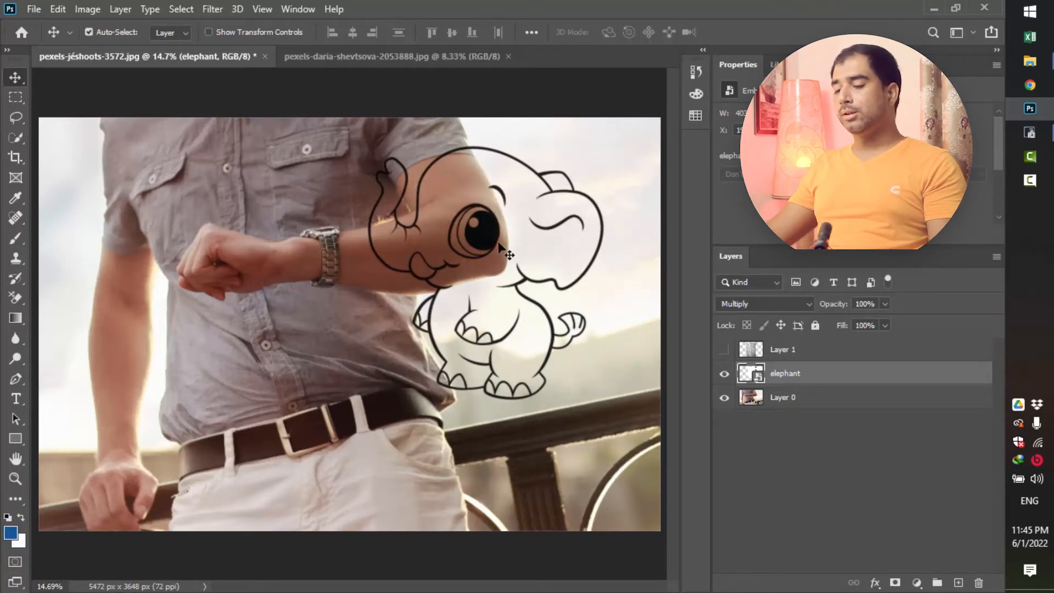
mouse_move(491, 241)
mouse_down()
mouse_move(472, 259)
mouse_move(264, 253)
mouse_move(491, 255)
mouse_up()
Set the elephant layer's blend mode to Lighten and move it over different photo areas, ending over the man's shirt and forearm.
click(799, 304)
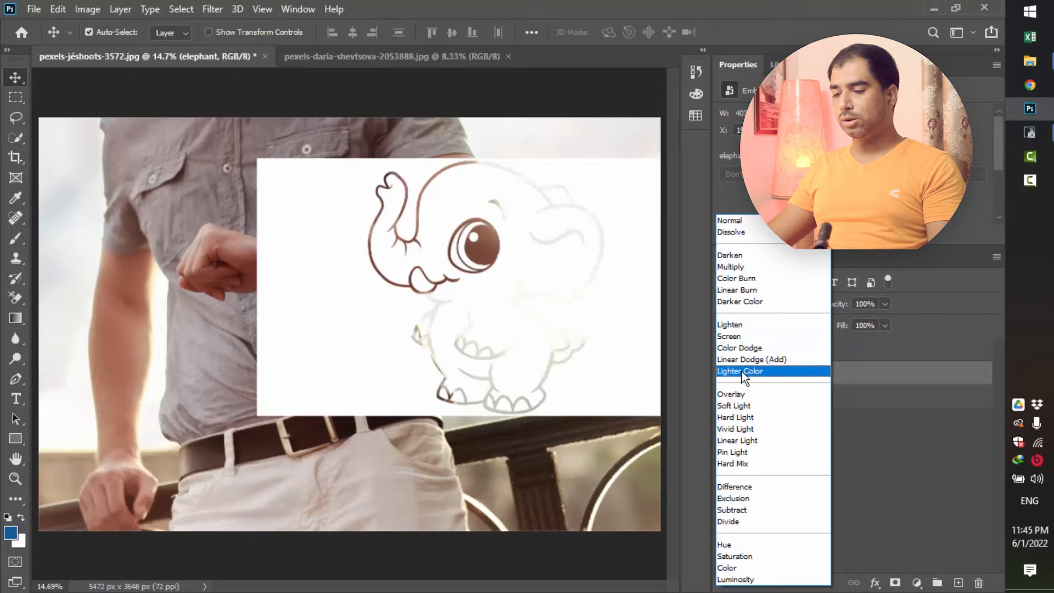
click(744, 326)
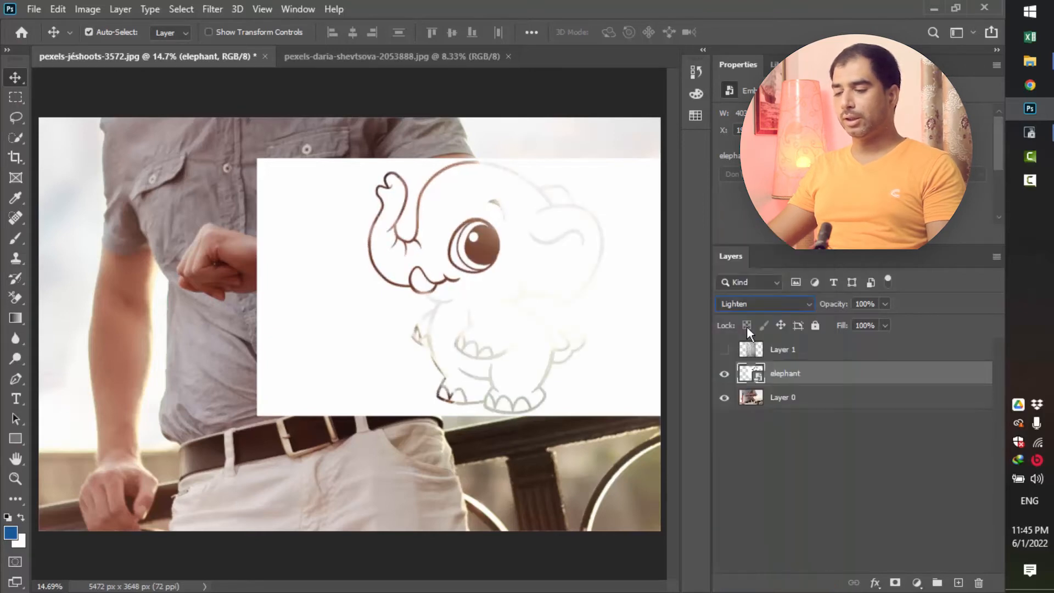
drag(527, 251, 361, 328)
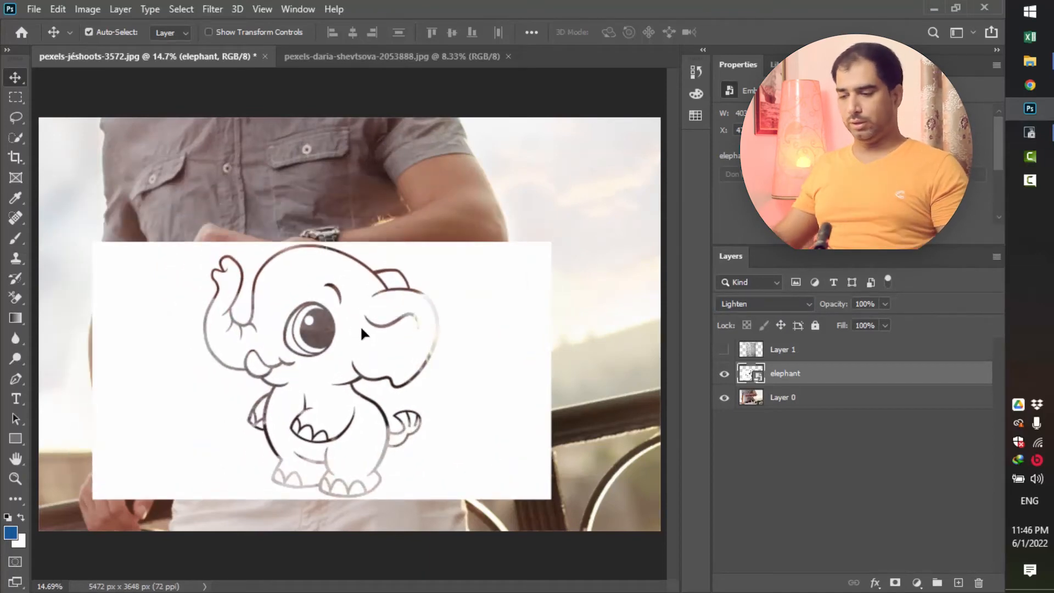
drag(433, 384, 311, 315)
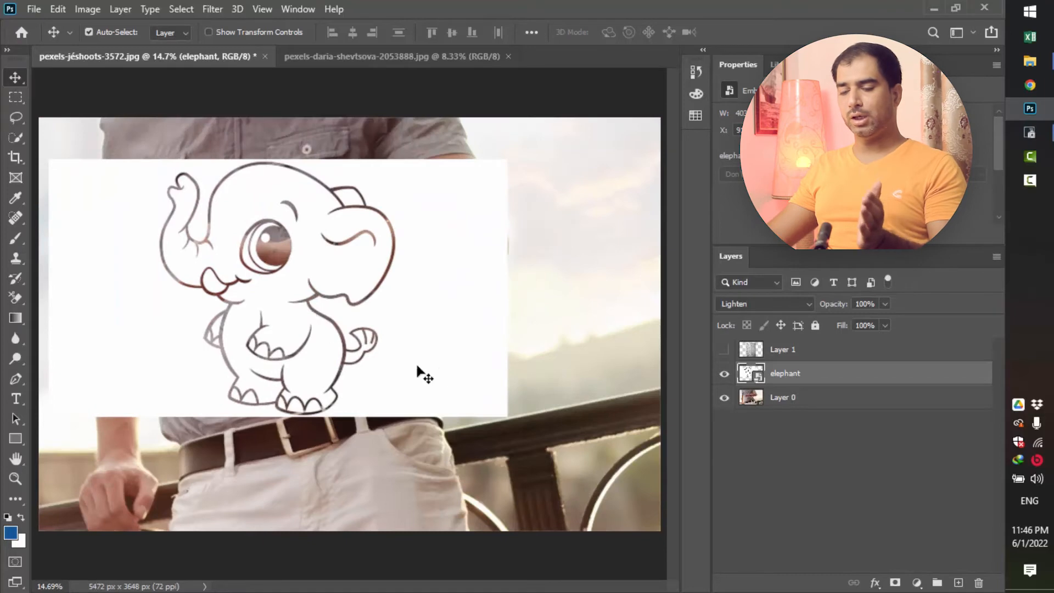
drag(447, 339, 474, 315)
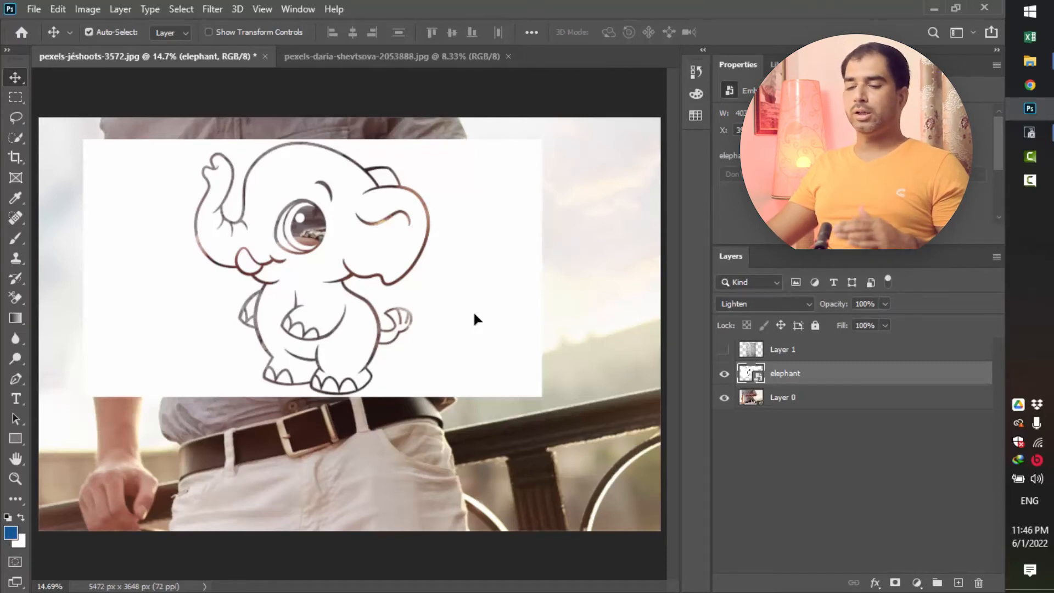
drag(446, 272, 536, 269)
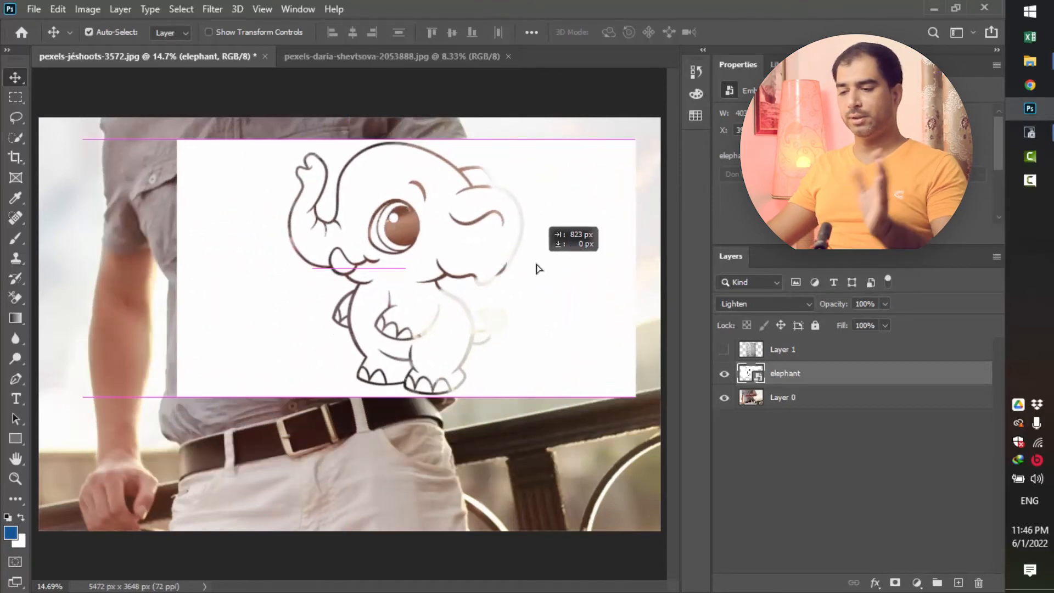
Set the elephant layer's blend mode to Overlay and move it around the photo, ending over the man's forearm and belt.
click(804, 305)
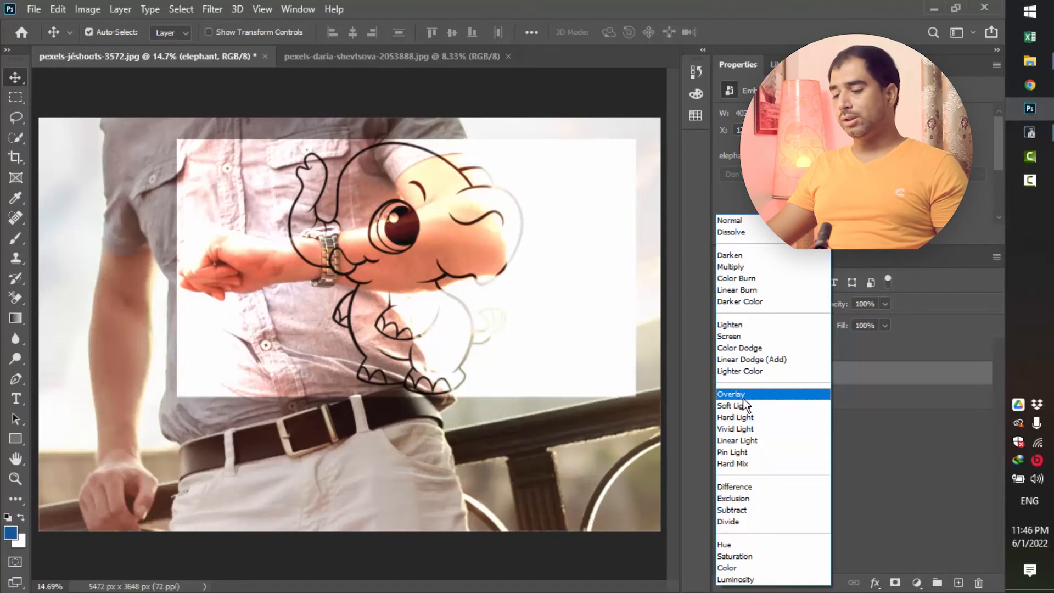
click(742, 397)
drag(583, 295, 591, 326)
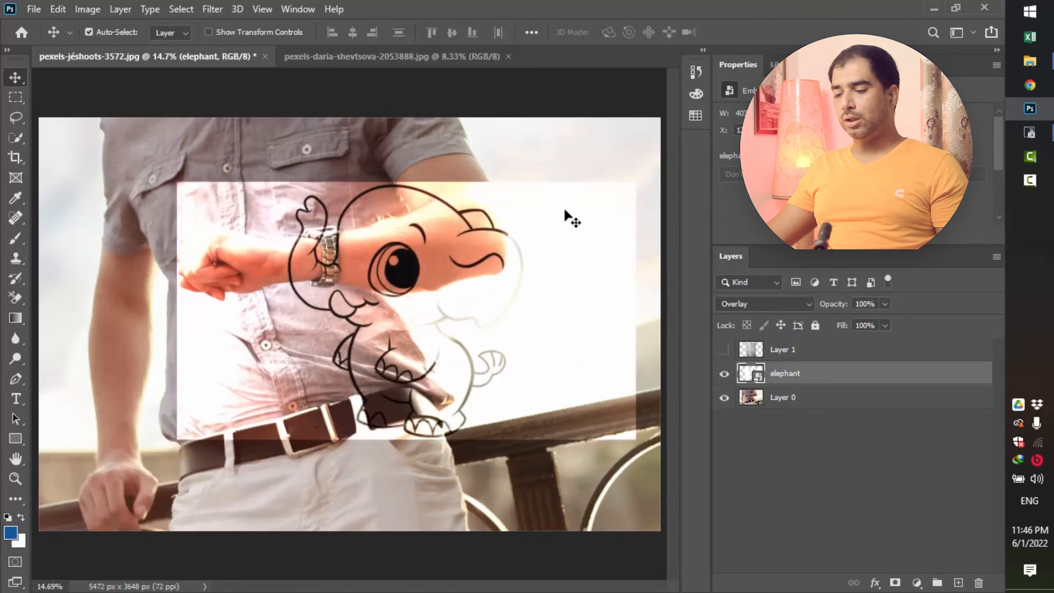
drag(615, 282, 477, 394)
drag(429, 485, 444, 383)
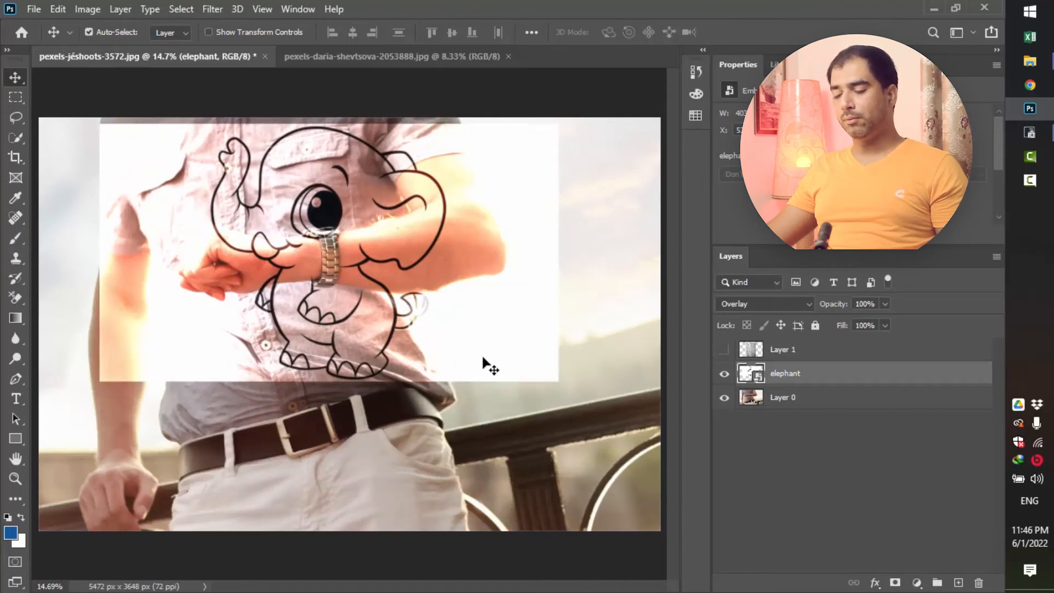
drag(514, 360, 403, 489)
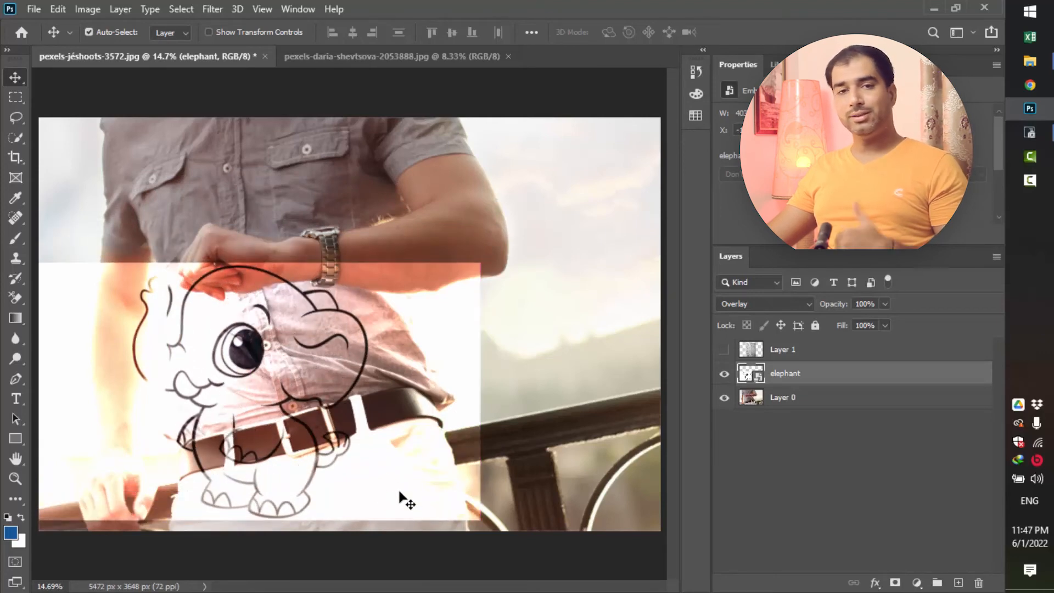
drag(405, 415, 433, 297)
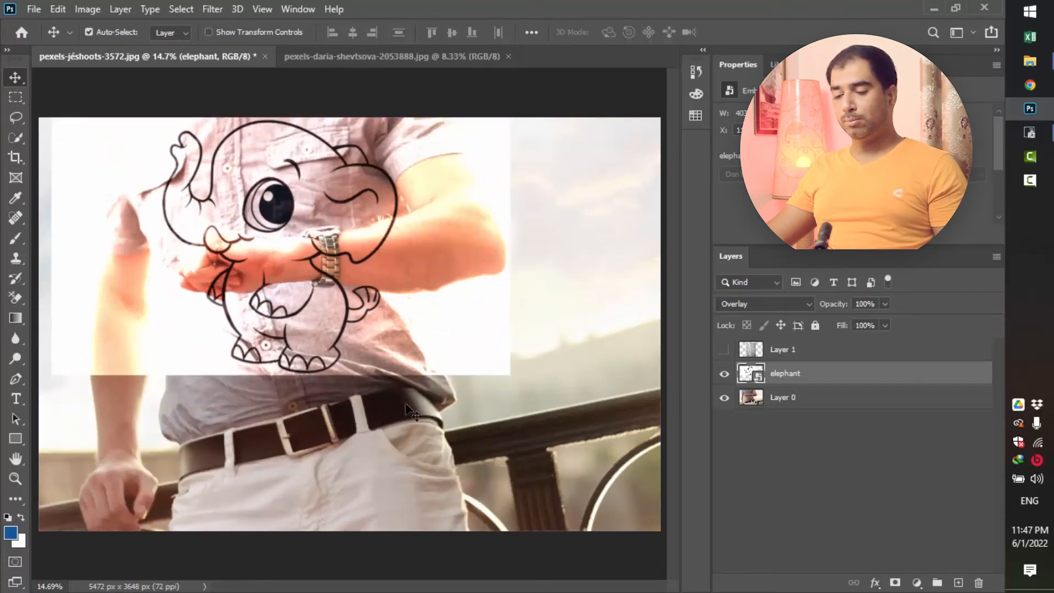
drag(470, 343, 442, 431)
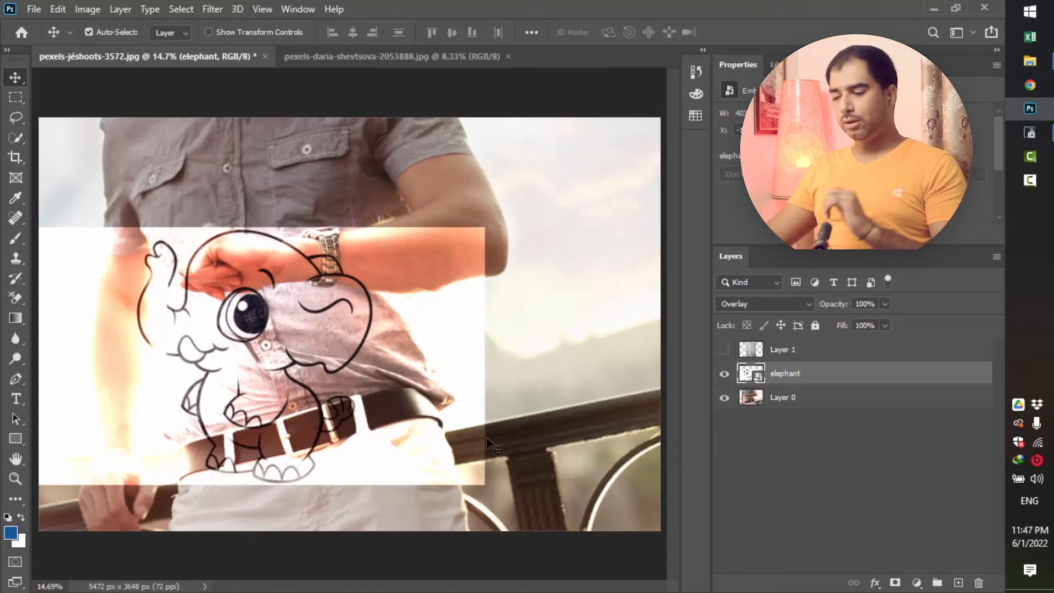
Set the elephant layer's blend mode to Difference and move it up over the man's chest and forearm.
click(782, 309)
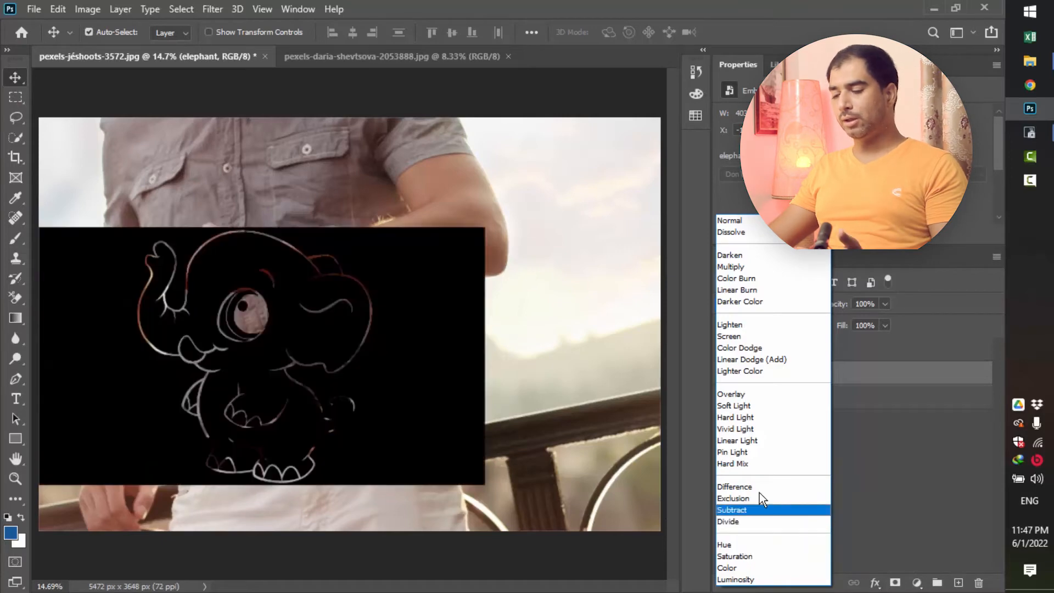
click(759, 488)
drag(432, 442, 473, 281)
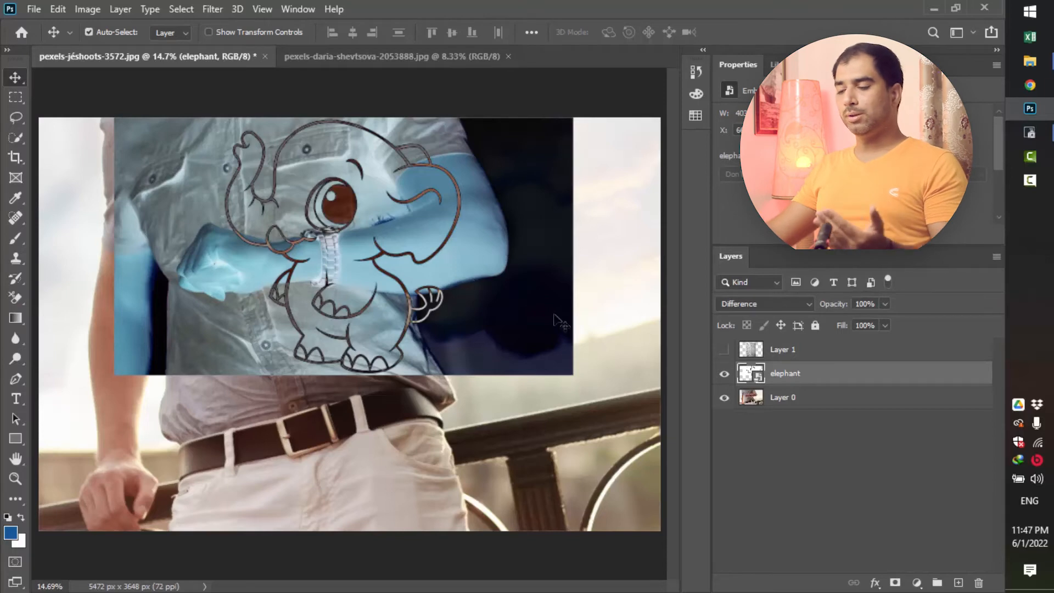
Set the elephant layer's blend mode to Subtract and move it down over the man's forearm and waist.
click(785, 303)
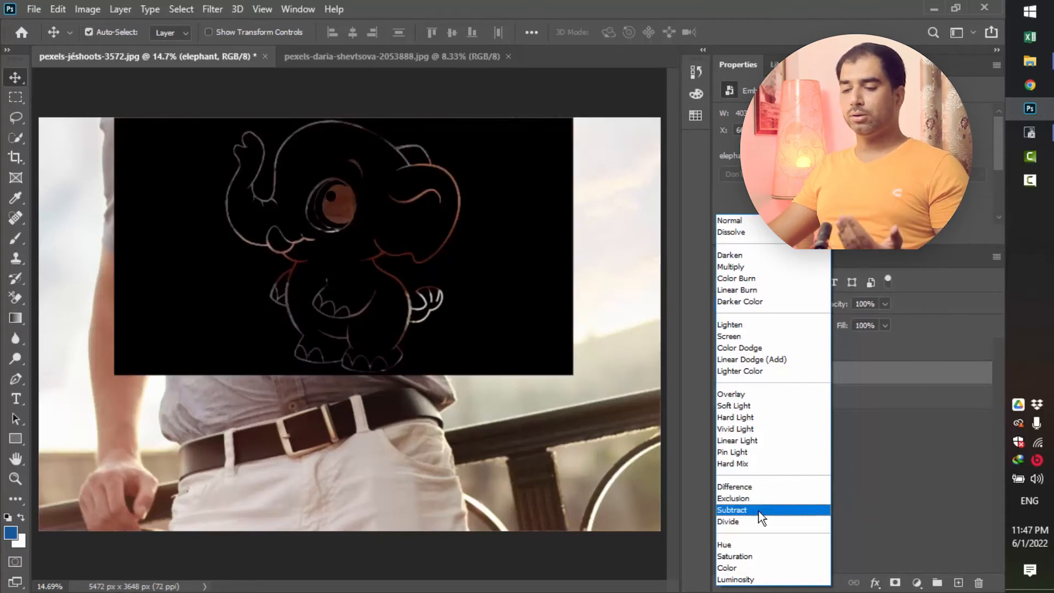
click(759, 511)
drag(506, 226, 483, 348)
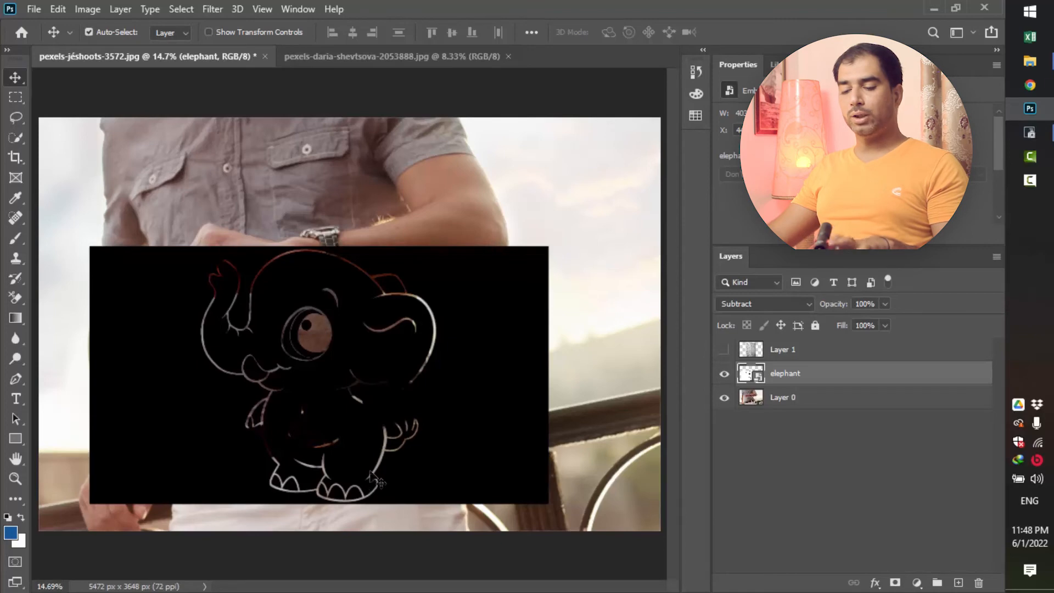
drag(375, 484, 383, 433)
Set the elephant layer's blend mode back to Normal and deselect all layers.
click(790, 304)
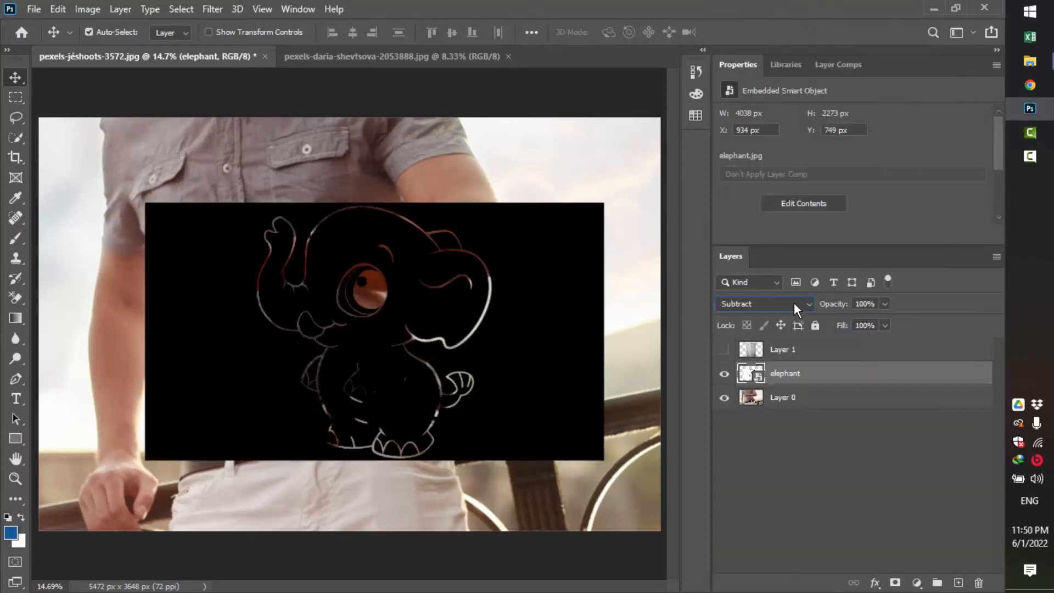
click(794, 301)
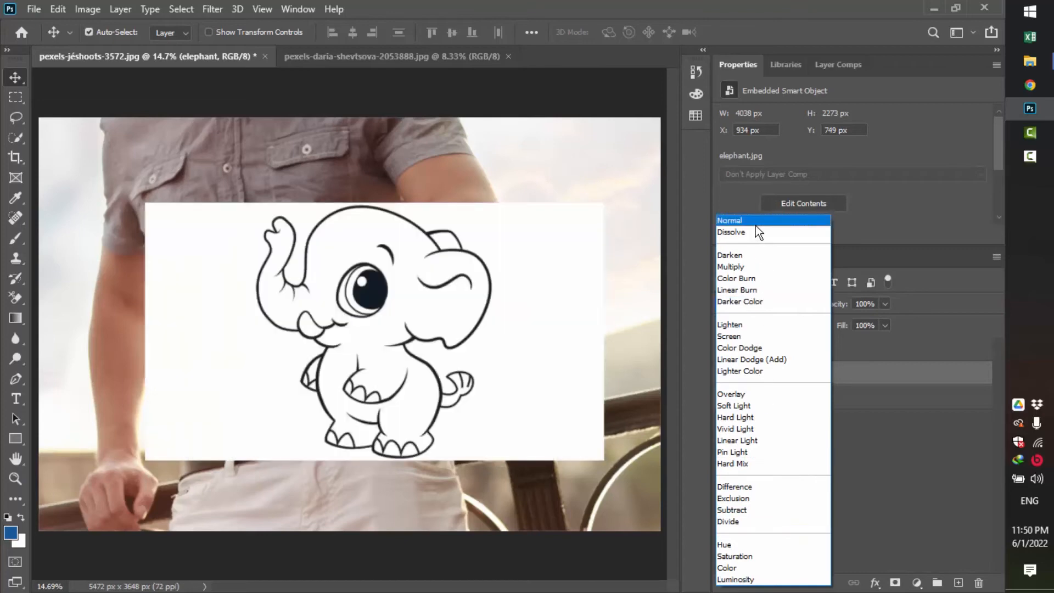
click(755, 224)
click(840, 479)
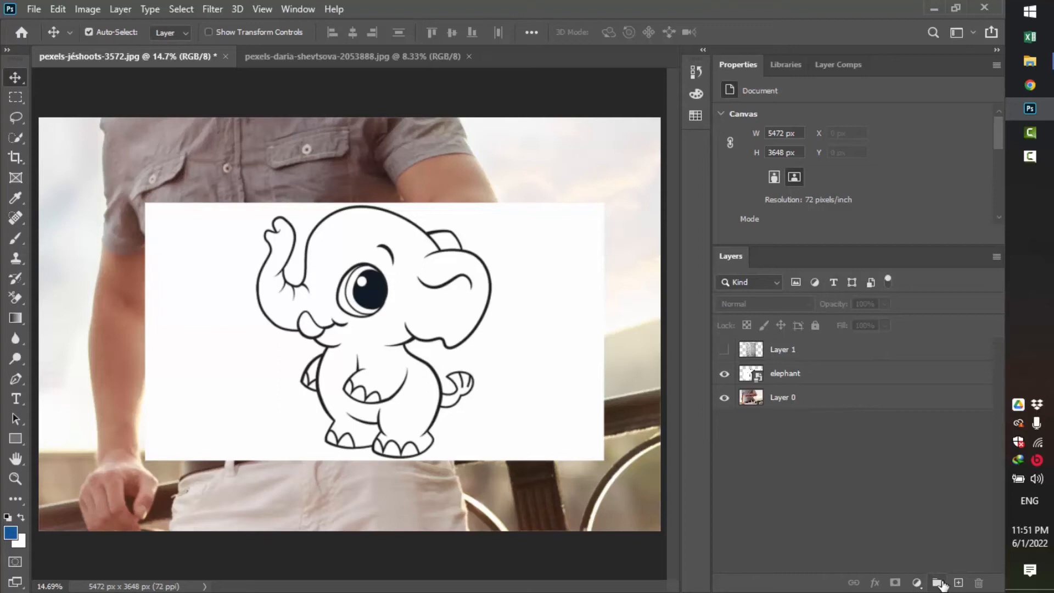
Show Layer 1, move its concrete texture left to about X 724 px, Y 234 px, and shift the elephant slightly right.
click(723, 350)
drag(383, 275, 287, 242)
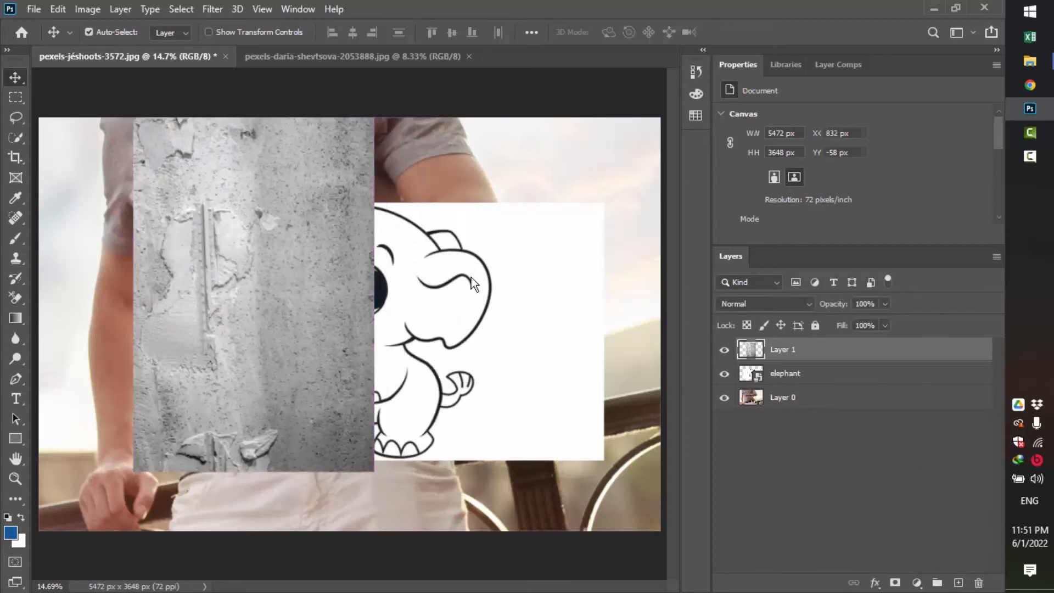
drag(471, 277, 499, 284)
drag(299, 239, 288, 271)
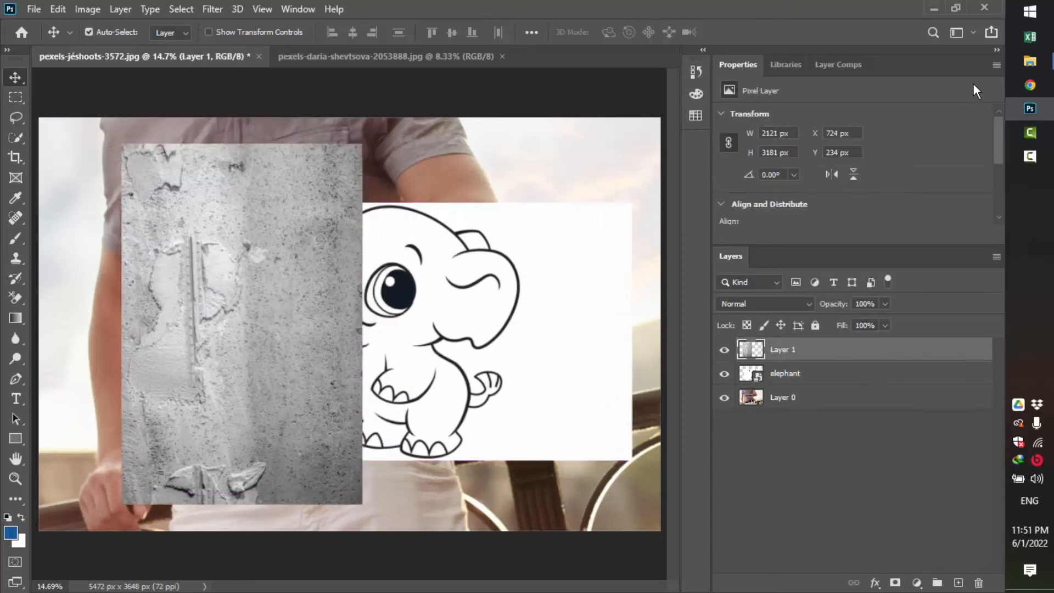
Add two new empty layers above Layer 1.
click(958, 582)
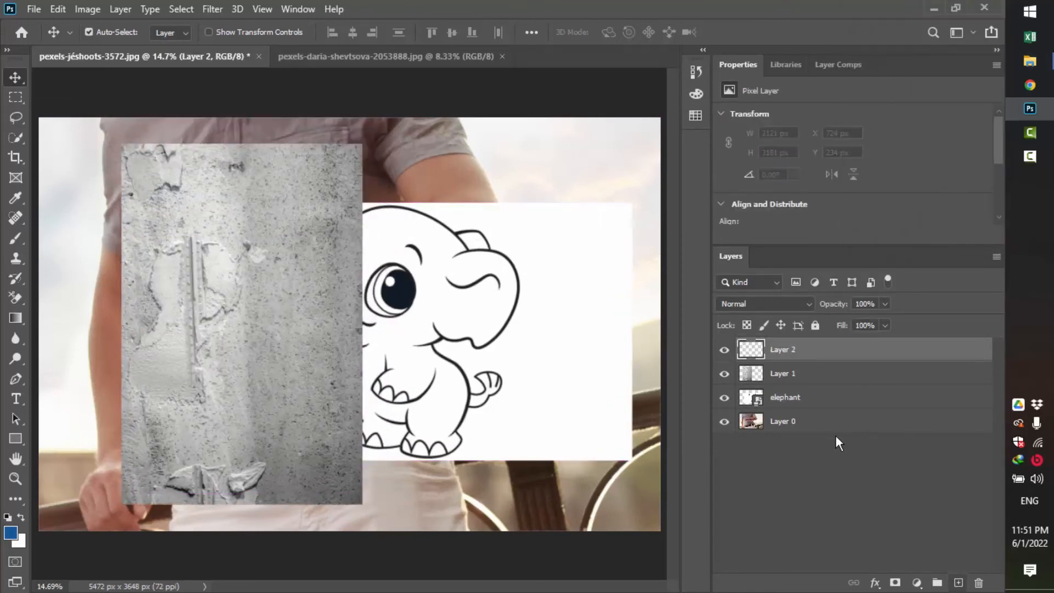
click(958, 582)
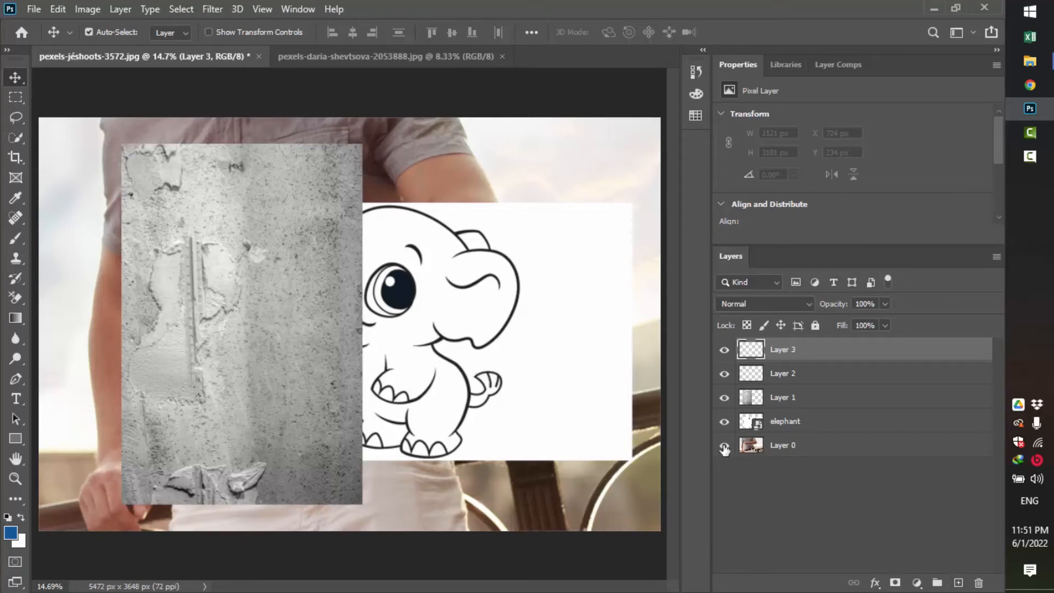
Move Layer 1 to the top of the layer stack and brush a blue ring about 1512 × 1096 px over the elephant's face on Layer 3.
drag(799, 404, 827, 335)
drag(816, 395, 828, 343)
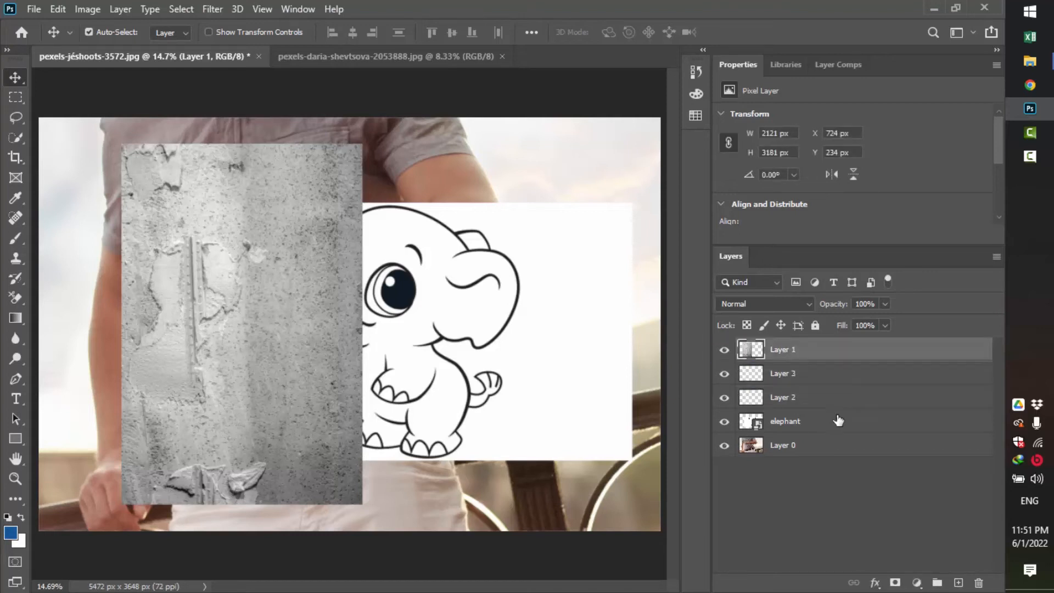
click(741, 373)
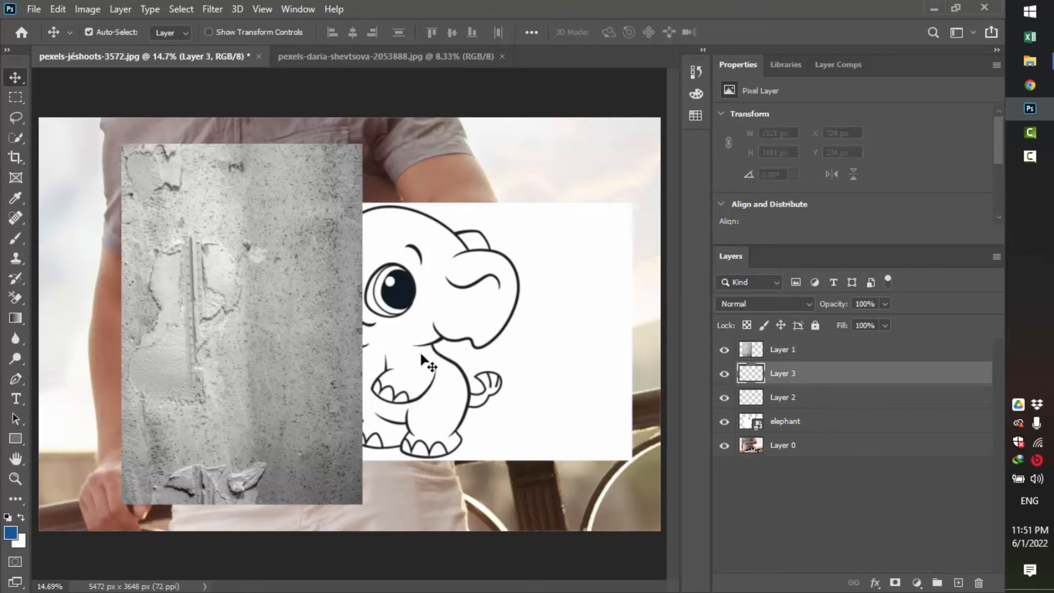
key(b)
mouse_move(406, 249)
mouse_down()
mouse_move(355, 357)
mouse_move(395, 253)
mouse_up()
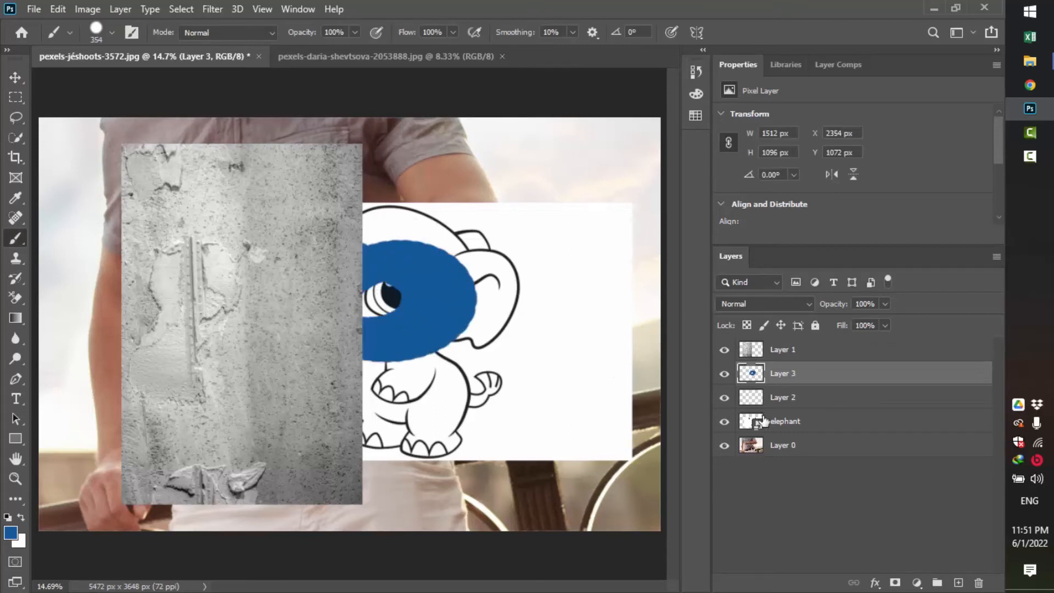
On Layer 2, brush a filled black shape about 1463 × 937 px over the elephant's tail with the default foreground colour.
click(758, 397)
key(d)
mouse_move(448, 470)
mouse_down()
mouse_move(535, 399)
mouse_move(582, 402)
mouse_move(530, 381)
mouse_up()
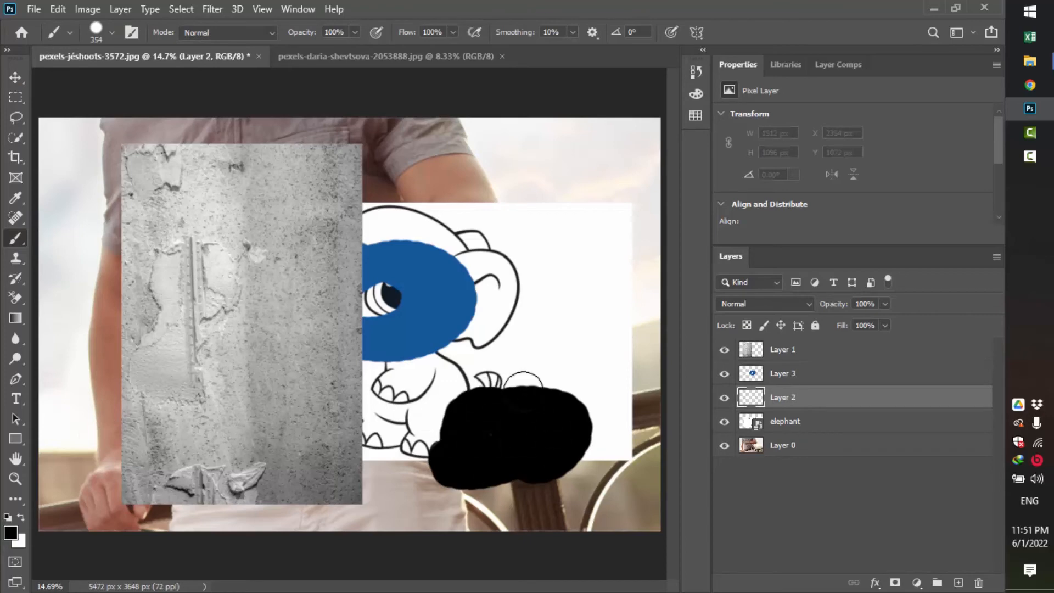
Move the concrete texture left, the black shape to about X 3204, Y 382, and the blue ring to about X 3342, Y 1418 px.
key(v)
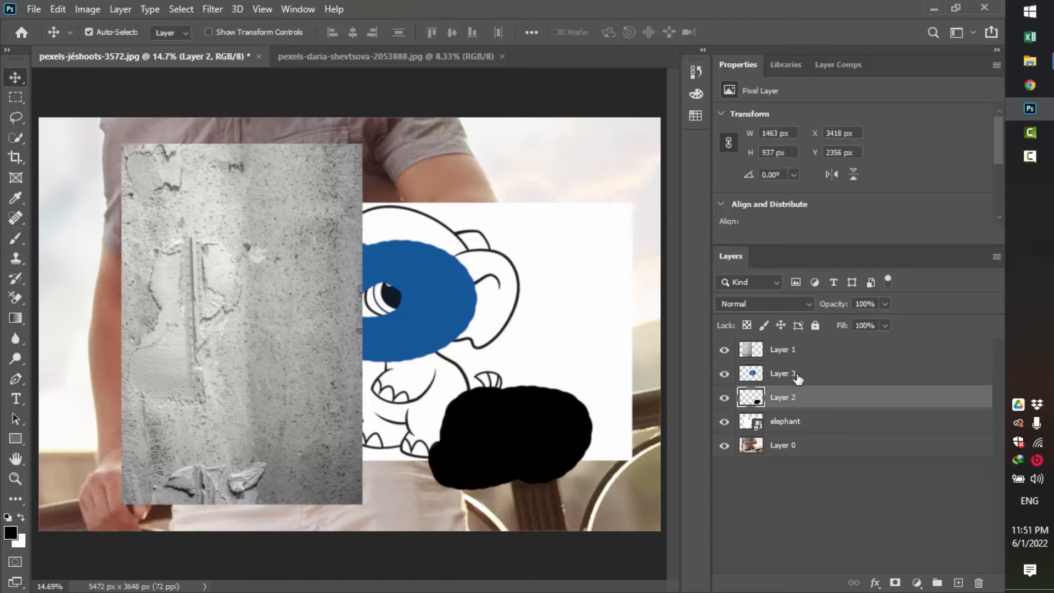
shift+click(800, 354)
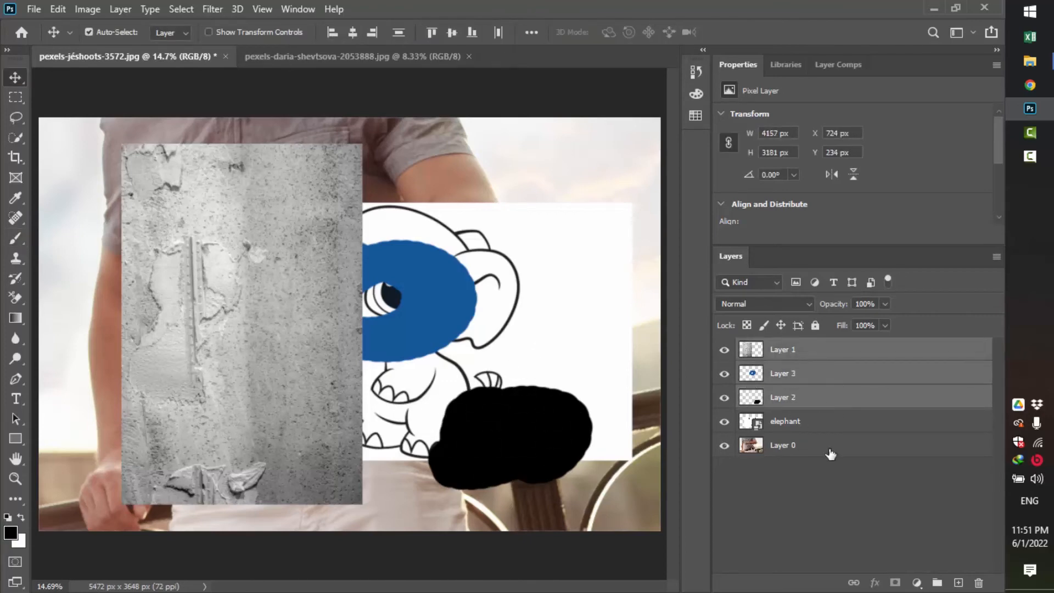
drag(517, 468, 604, 284)
drag(412, 313, 431, 218)
drag(604, 284, 471, 294)
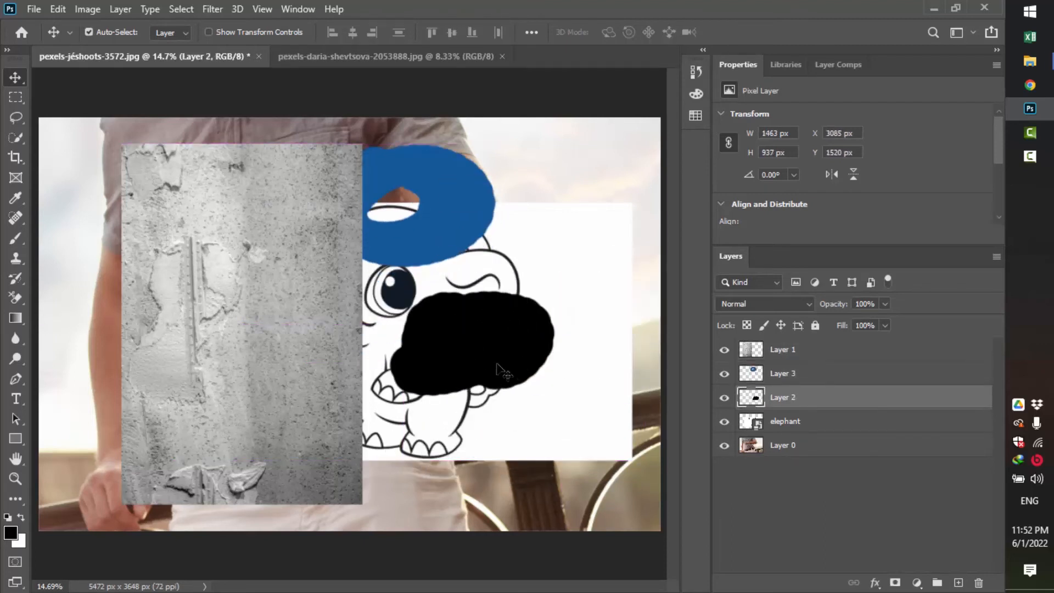
mouse_move(499, 363)
mouse_down()
mouse_move(511, 370)
mouse_move(498, 331)
mouse_move(499, 351)
mouse_up()
drag(308, 346, 265, 346)
drag(525, 354, 606, 341)
drag(472, 215, 554, 395)
drag(555, 320, 485, 221)
drag(501, 415, 536, 302)
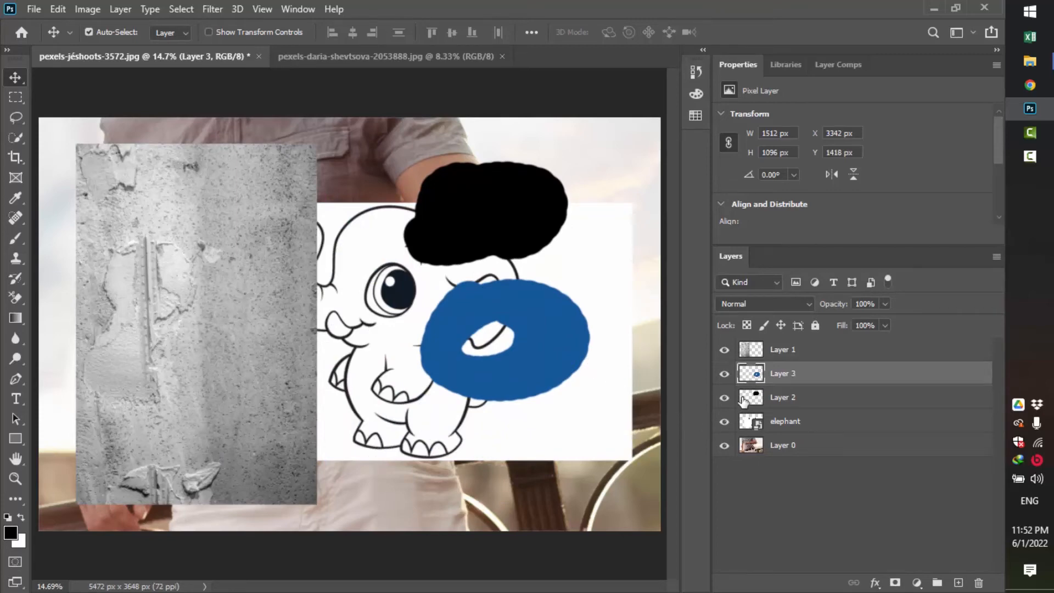
Rename both painted layers, Layer 3 and Layer 2, as "color".
double_click(783, 375)
text(color)
key(Return)
double_click(788, 397)
text(co)
key(Return)
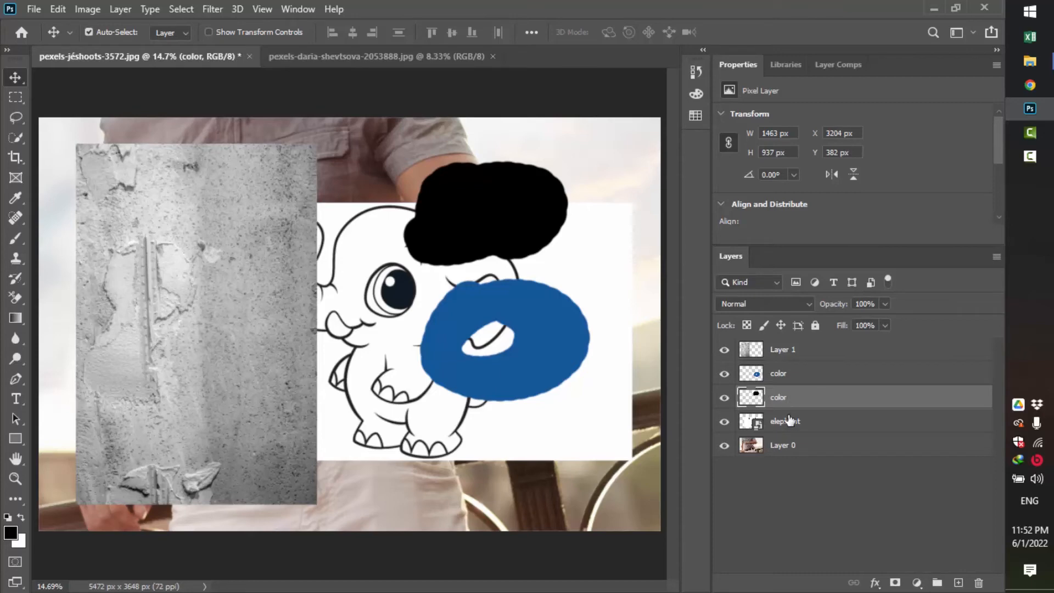
Select the two color layers together and combine them into a group.
ctrl+click(800, 378)
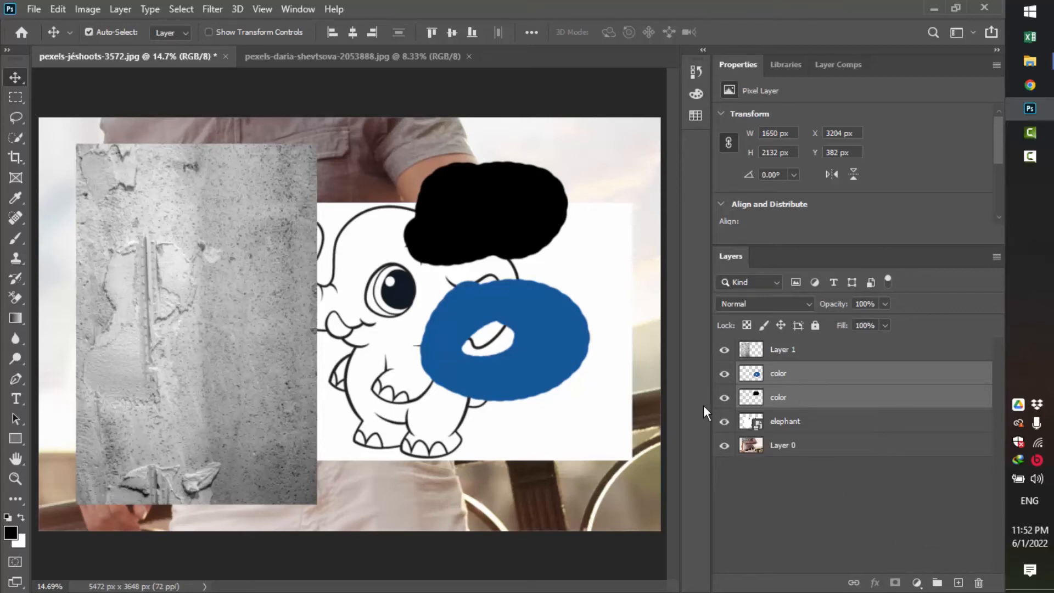
click(805, 400)
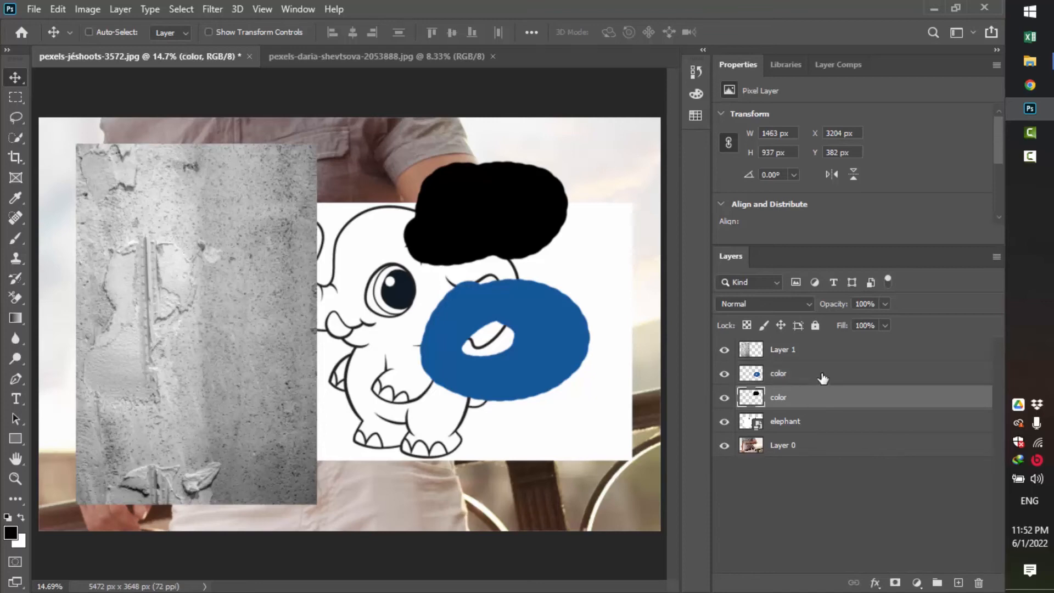
ctrl+click(822, 379)
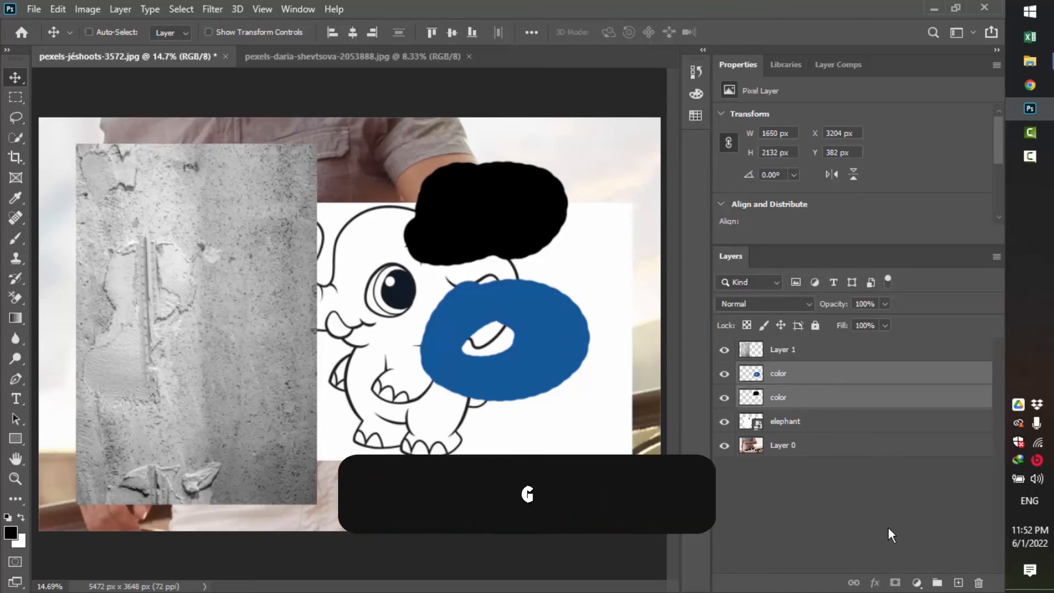
key(ctrl+g)
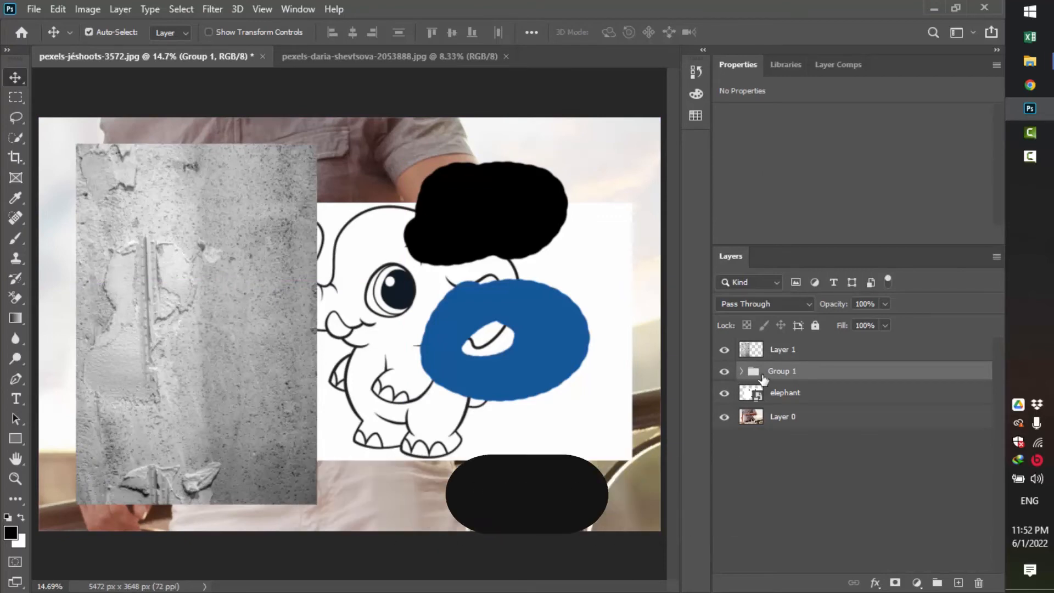
Expand Group 1 to inspect its layers and ungroup it.
click(740, 372)
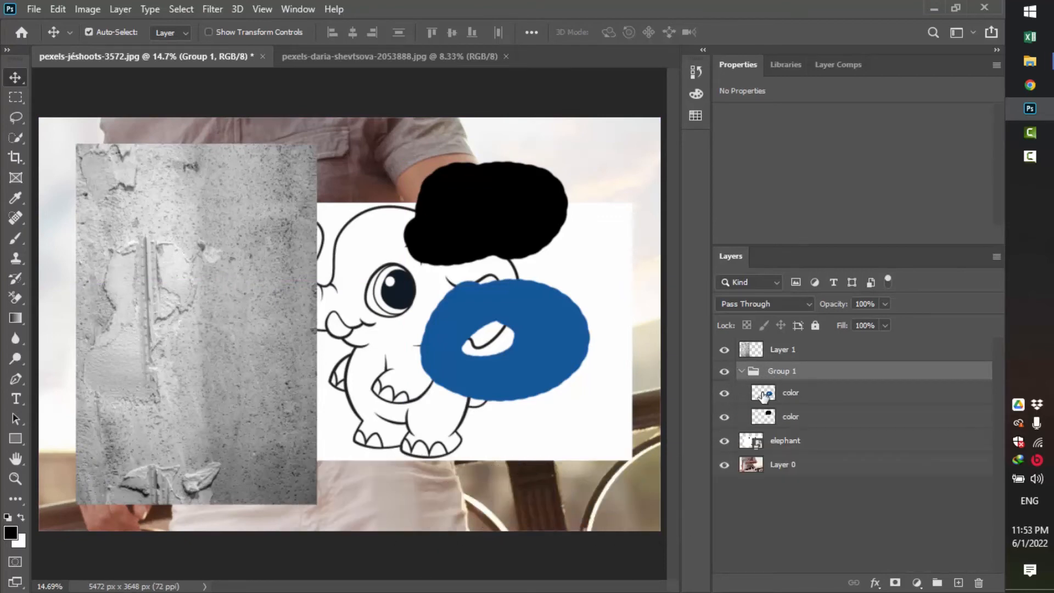
click(824, 406)
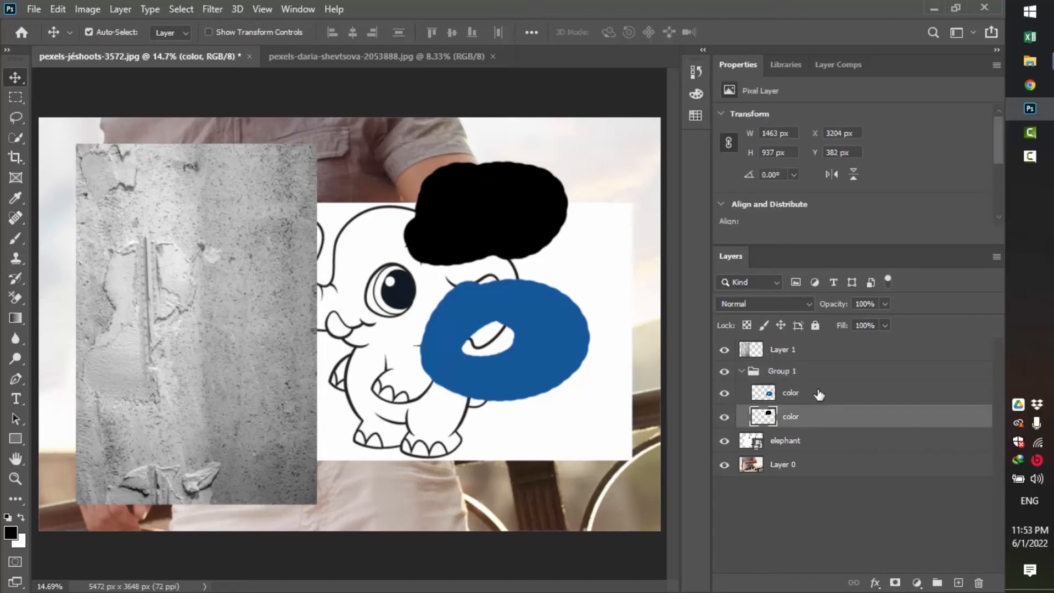
click(792, 373)
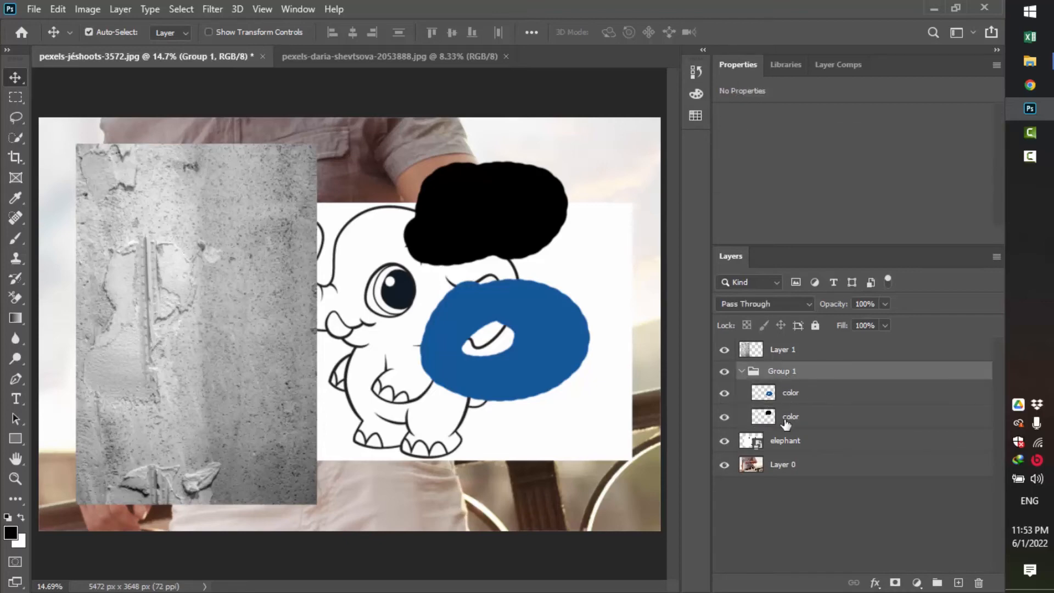
key(ctrl+shift+g)
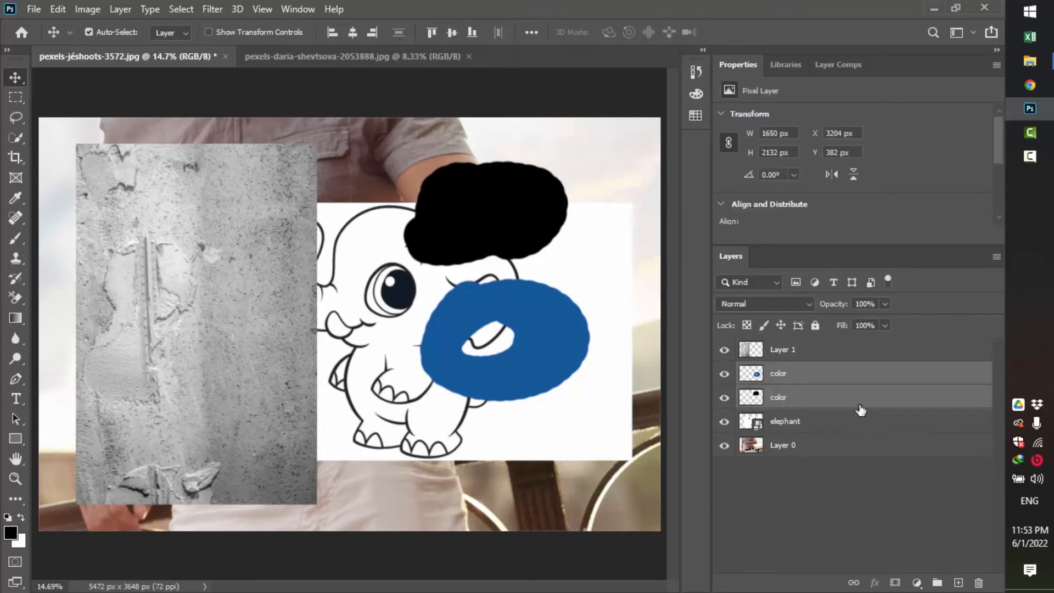
Group the two selected color layers again, expand the group, and ungroup them.
click(937, 582)
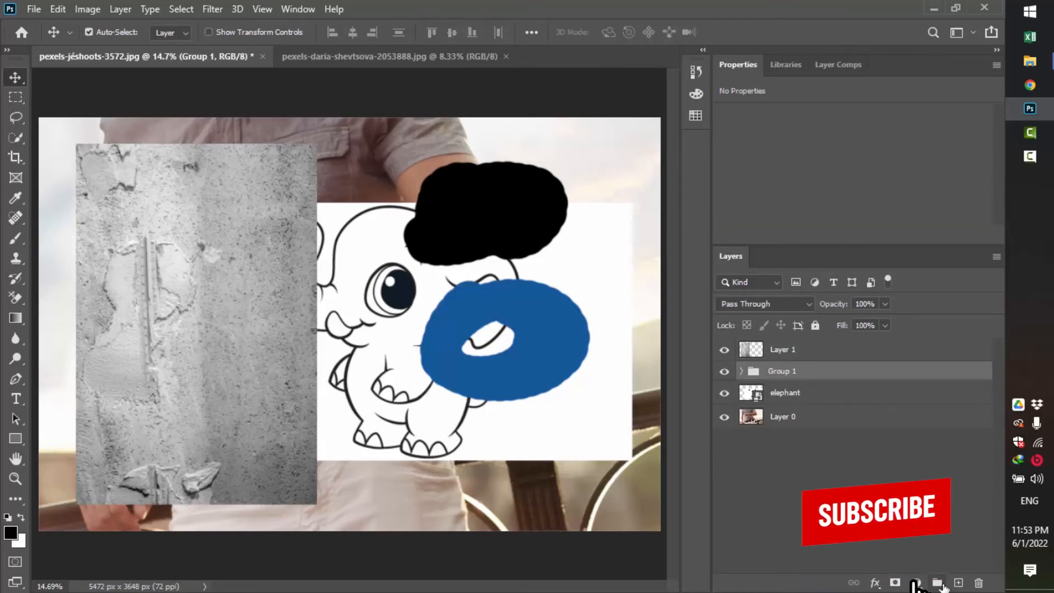
click(741, 371)
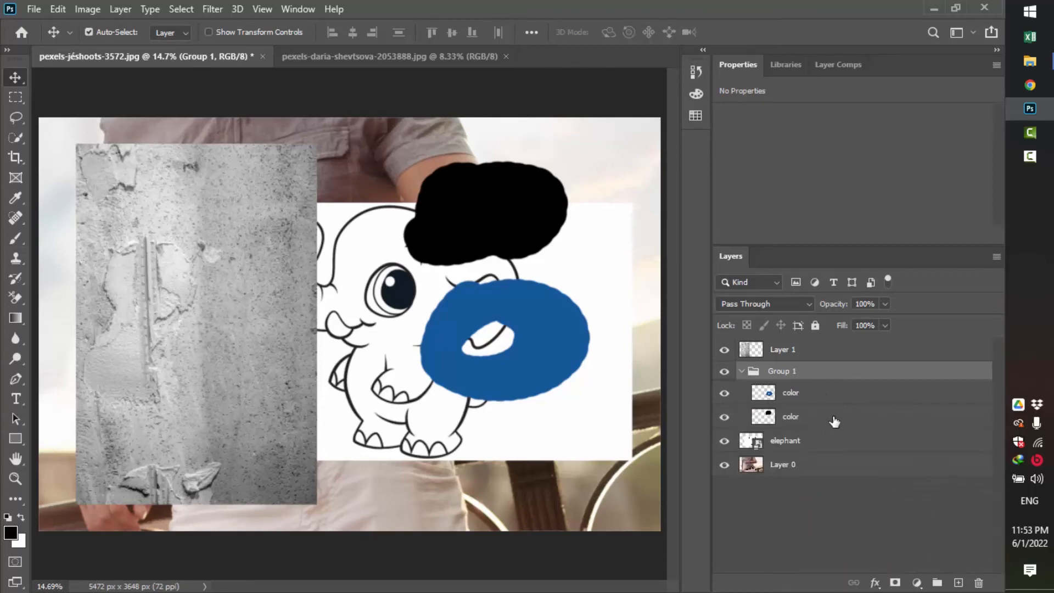
key(ctrl+shift+g)
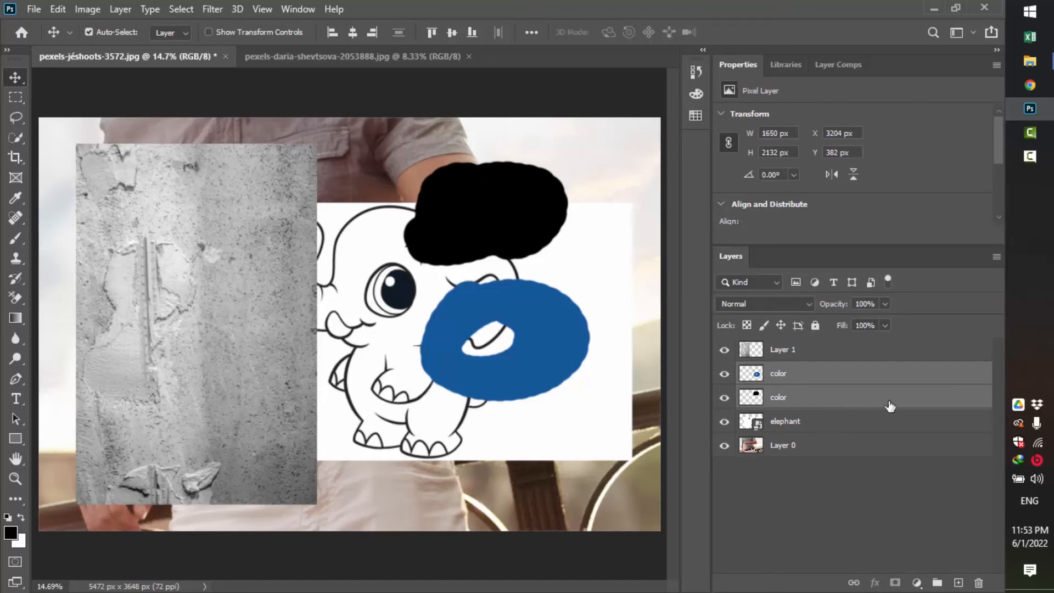
Create a group from the two selected color layers and expand it to show its contents.
drag(901, 404, 937, 584)
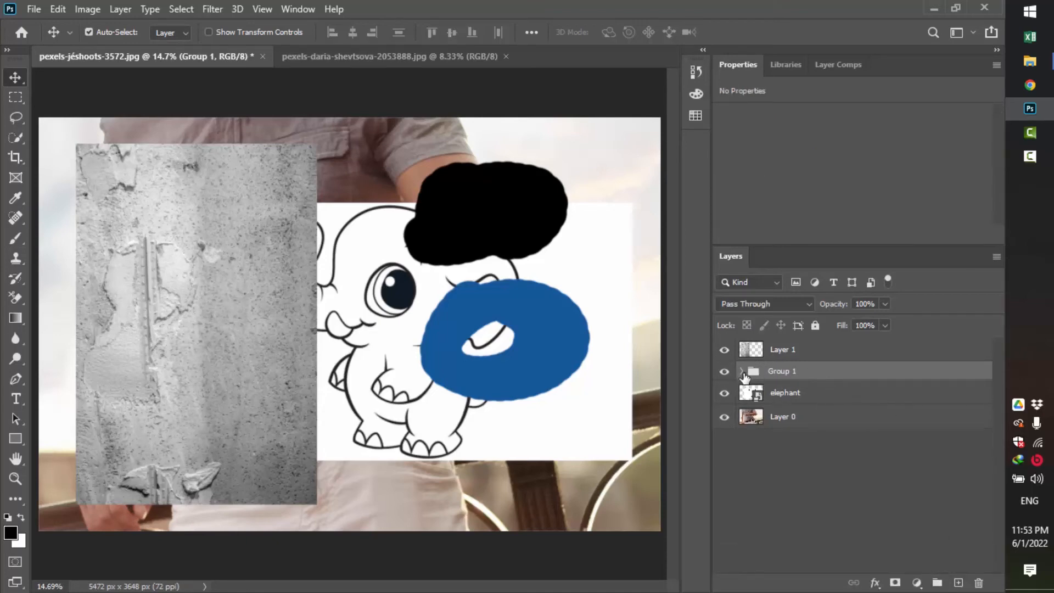
click(743, 372)
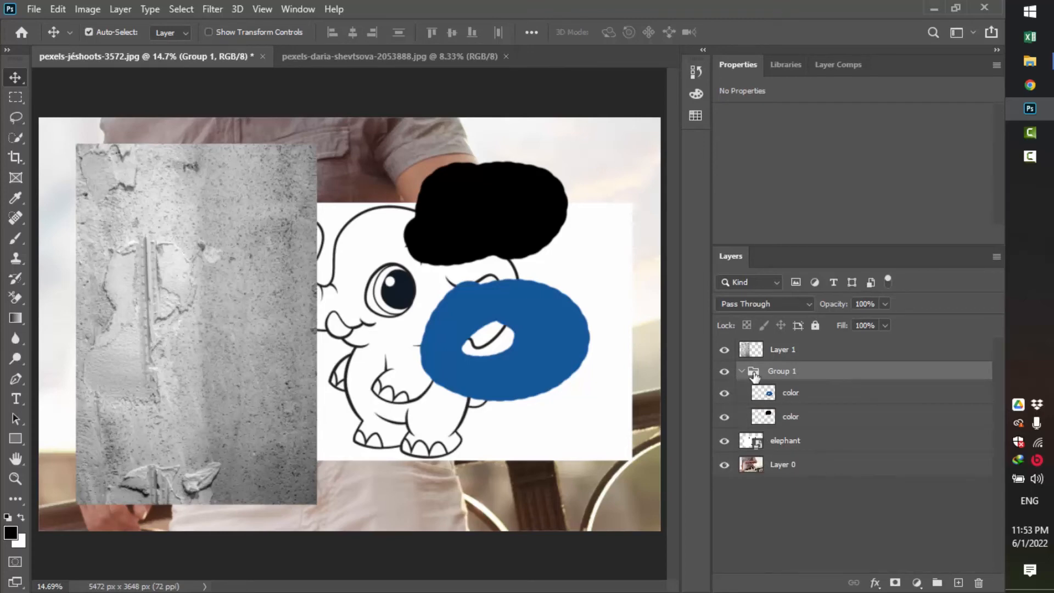
Hide and show Group 1, and move its blue ring layer alone to about X 3155 px, Y 1615 px.
click(725, 372)
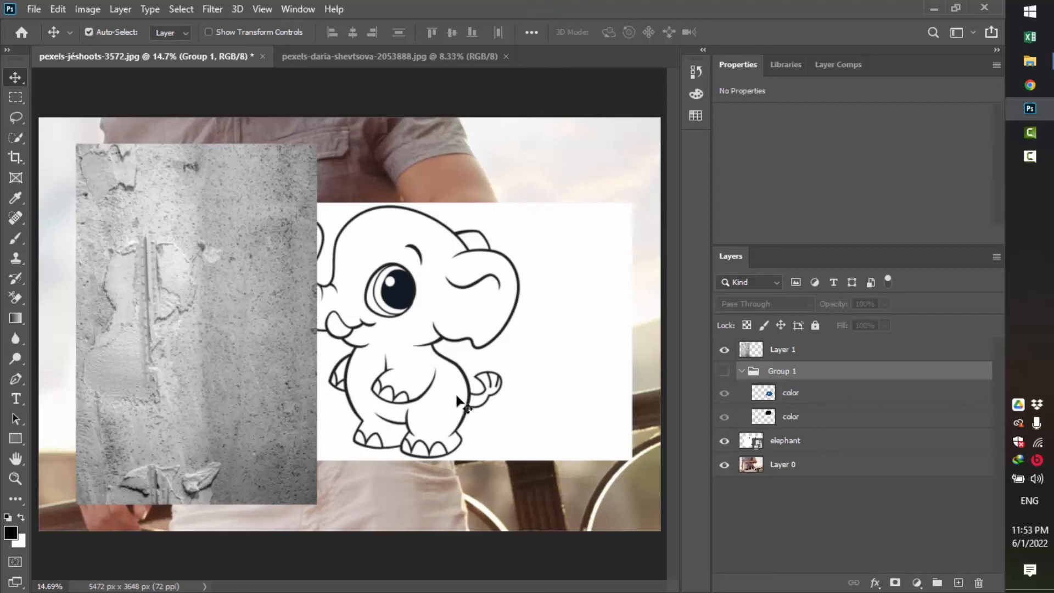
click(724, 371)
click(549, 348)
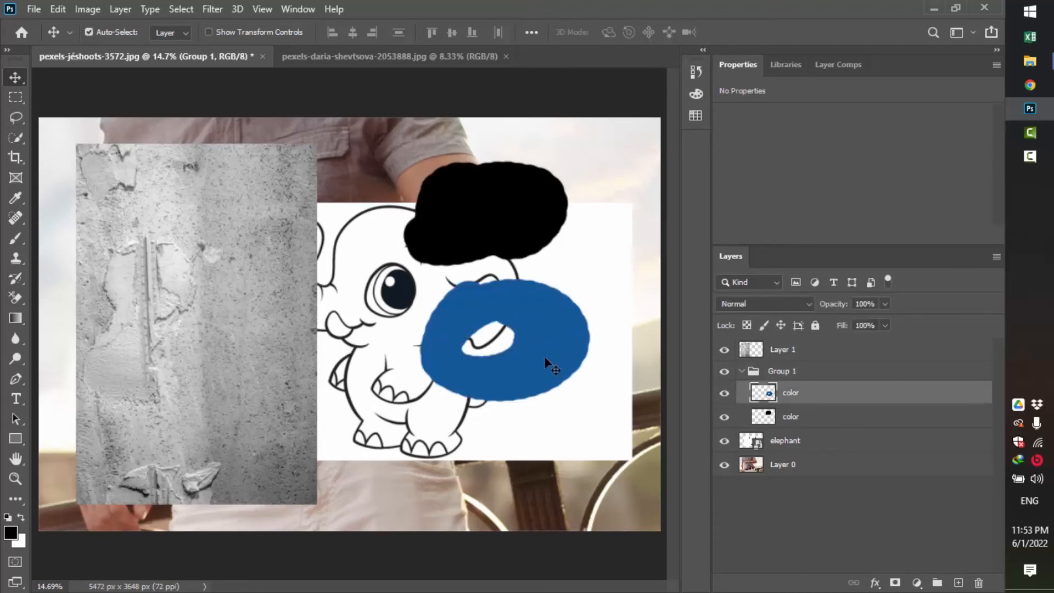
drag(538, 347, 514, 358)
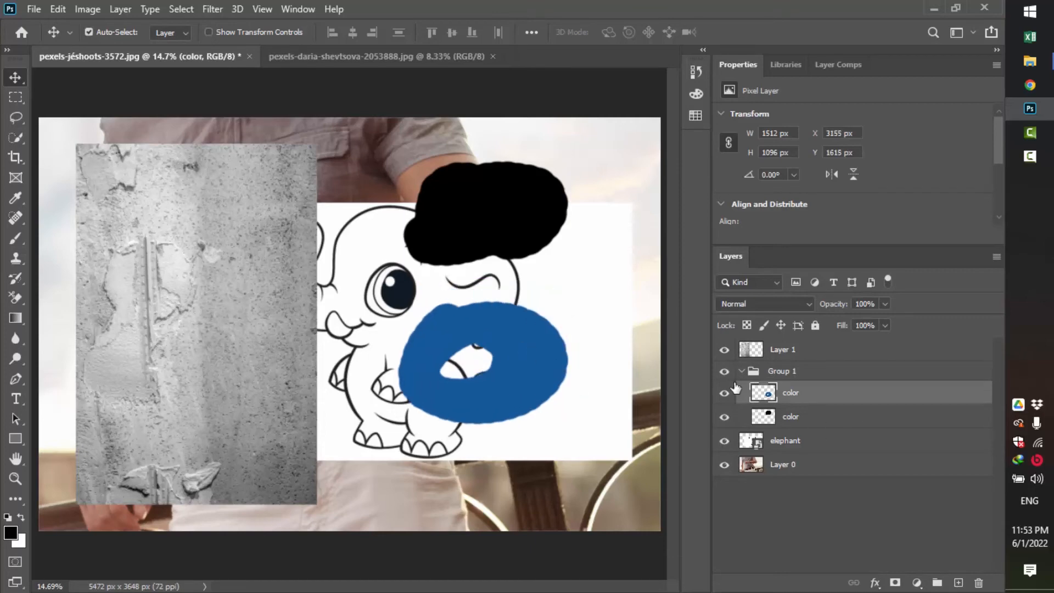
Delete Group 1 together with its contents, and undo the deletion.
click(779, 379)
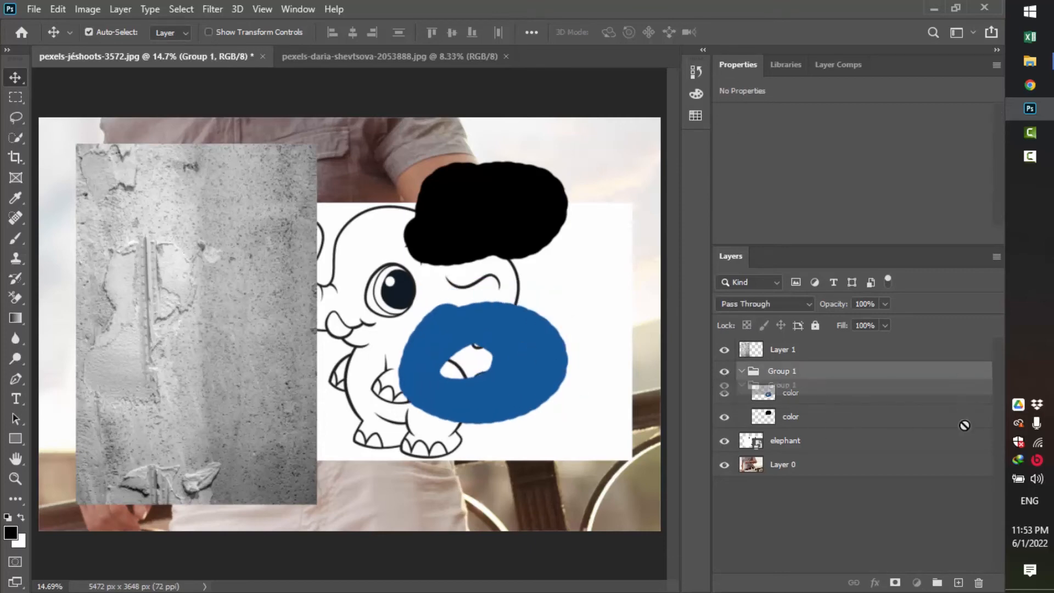
click(980, 583)
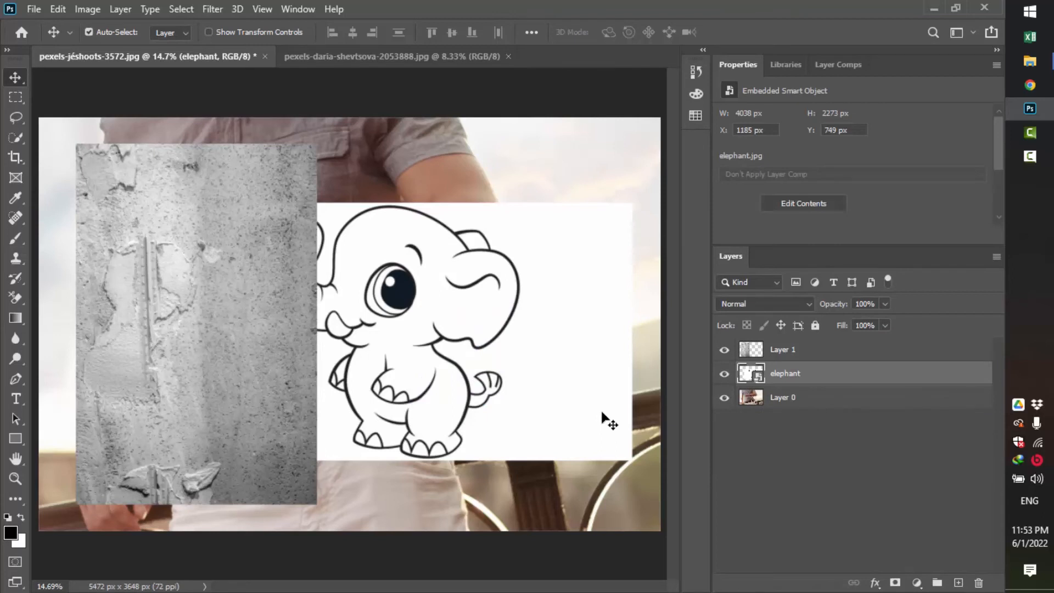
key(ctrl+z)
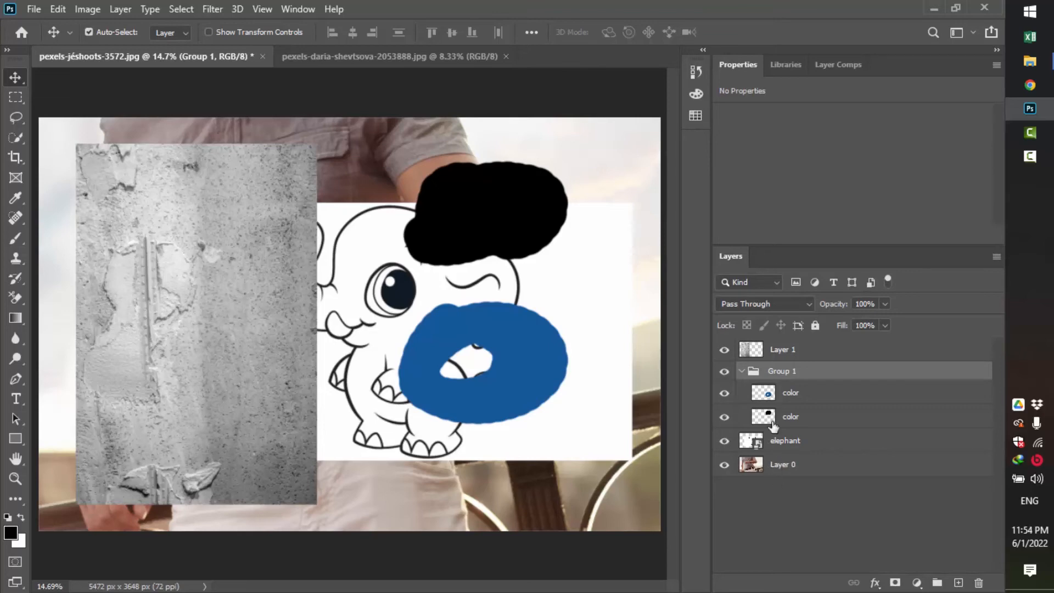
Move the grouped shapes individually, the blue ring to about X 2946 px, Y 1652 px and the black shape down over the elephant's forehead.
drag(516, 370, 522, 337)
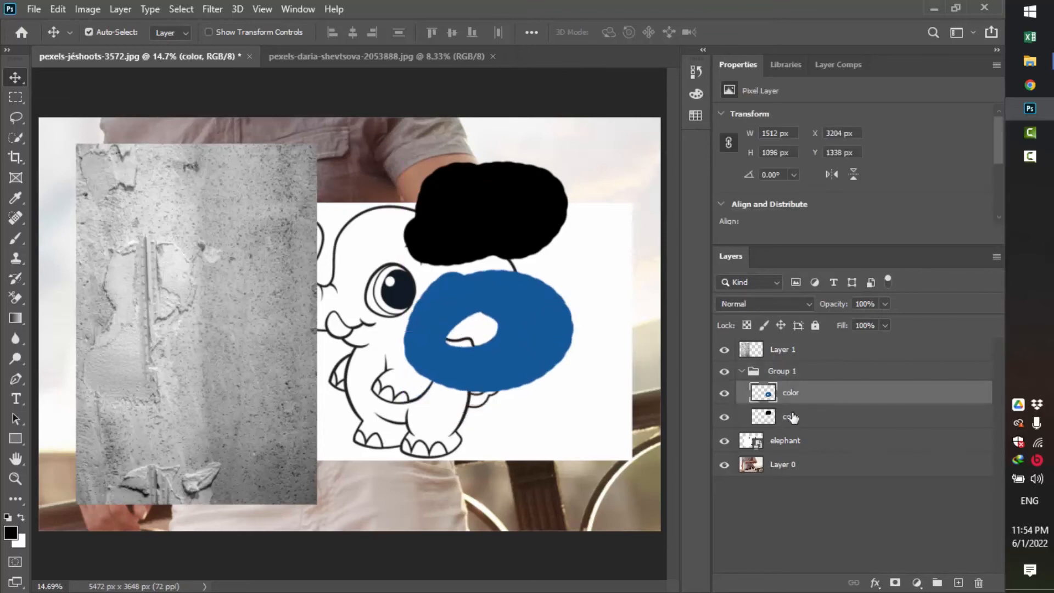
click(796, 374)
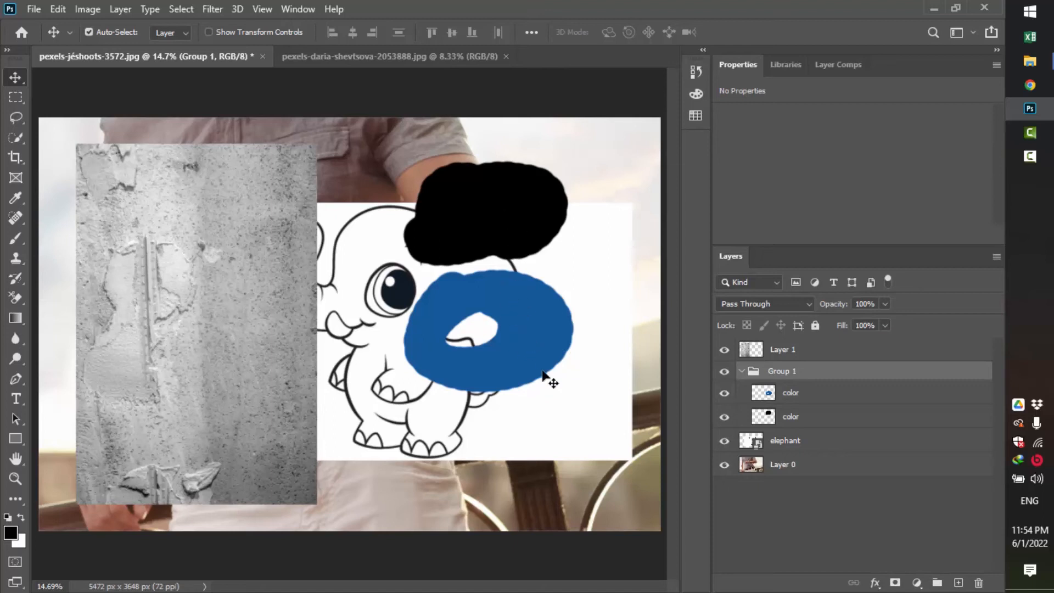
drag(551, 334, 517, 373)
click(513, 226)
drag(512, 225, 483, 253)
click(489, 328)
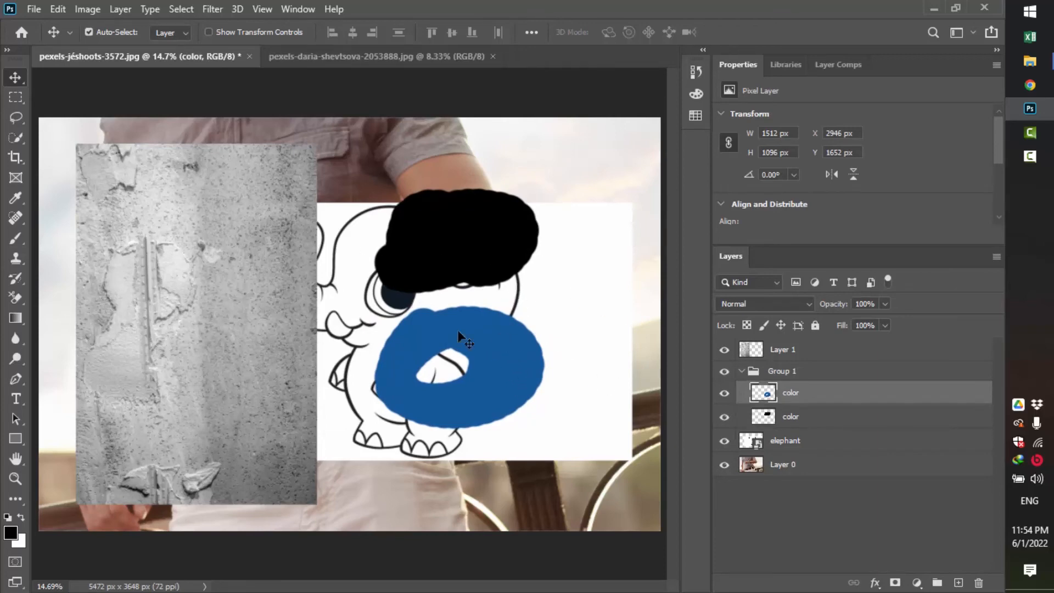
Reposition the two shapes separately, leaving the blue ring over the elephant's trunk-side ear and tail and the black shape at about X 3062 px, Y 363 px.
mouse_move(448, 240)
mouse_down()
mouse_move(341, 202)
mouse_move(455, 219)
mouse_move(436, 235)
mouse_move(483, 221)
mouse_move(443, 222)
mouse_up()
drag(449, 204, 441, 208)
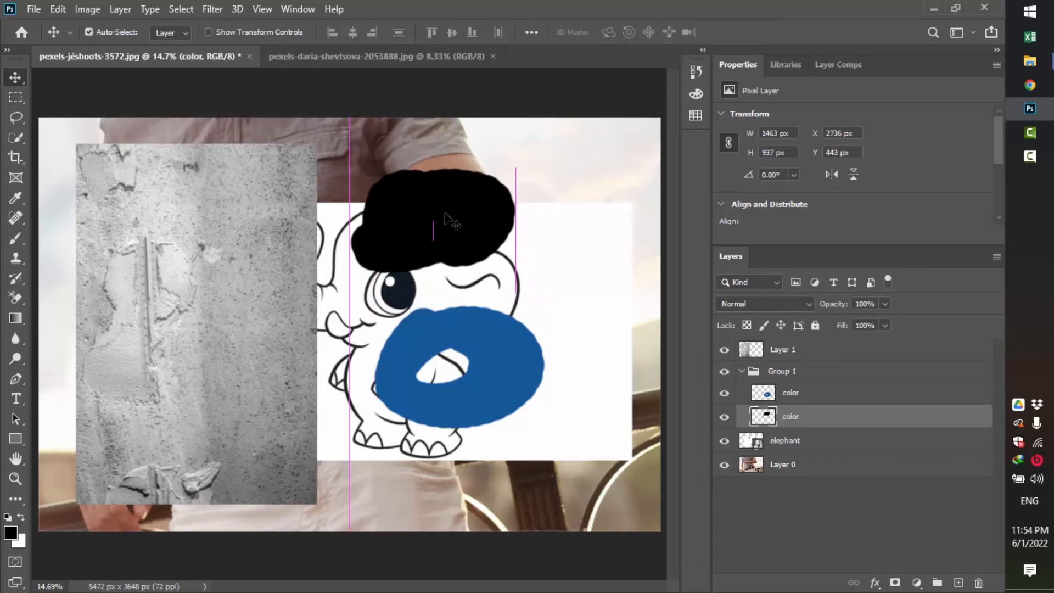
drag(513, 359, 512, 317)
drag(414, 224, 356, 201)
drag(506, 312, 451, 289)
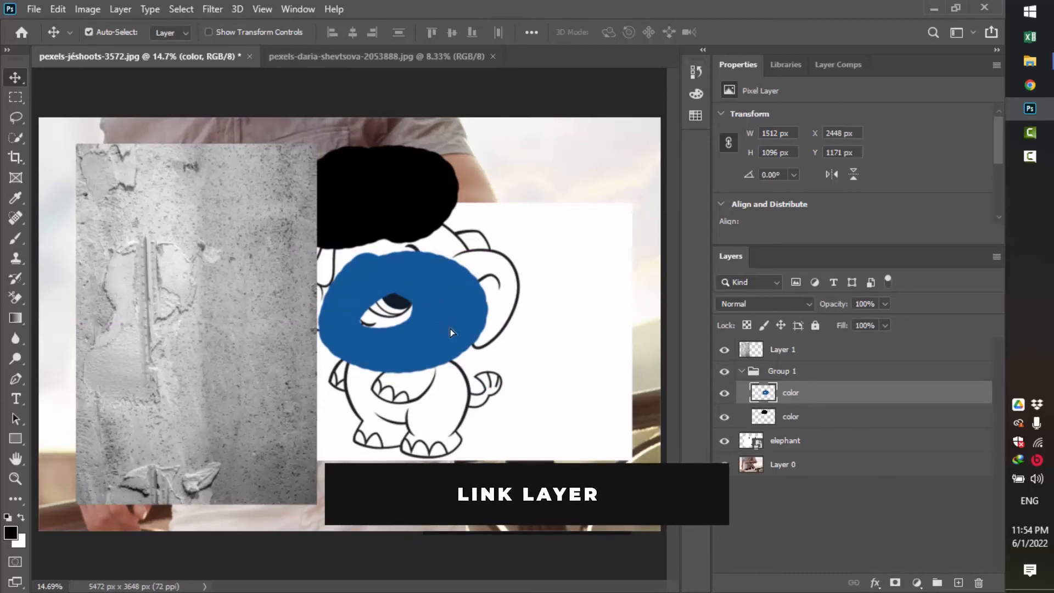
drag(431, 305, 535, 354)
drag(414, 216, 496, 230)
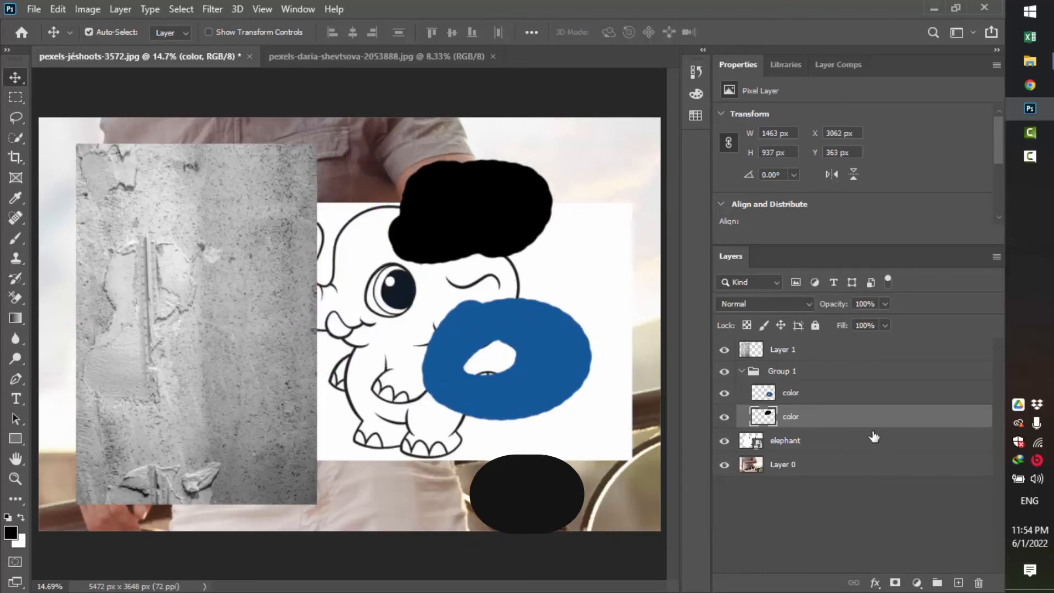
Link the two color layers in Group 1 and move them together down to about Y 649 px.
shift+click(829, 398)
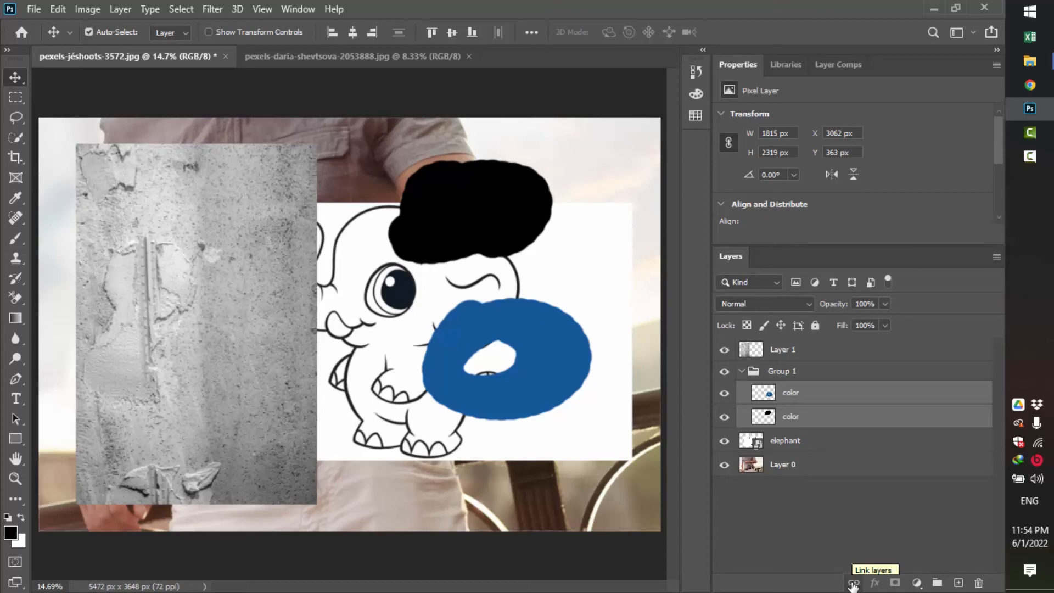
click(853, 584)
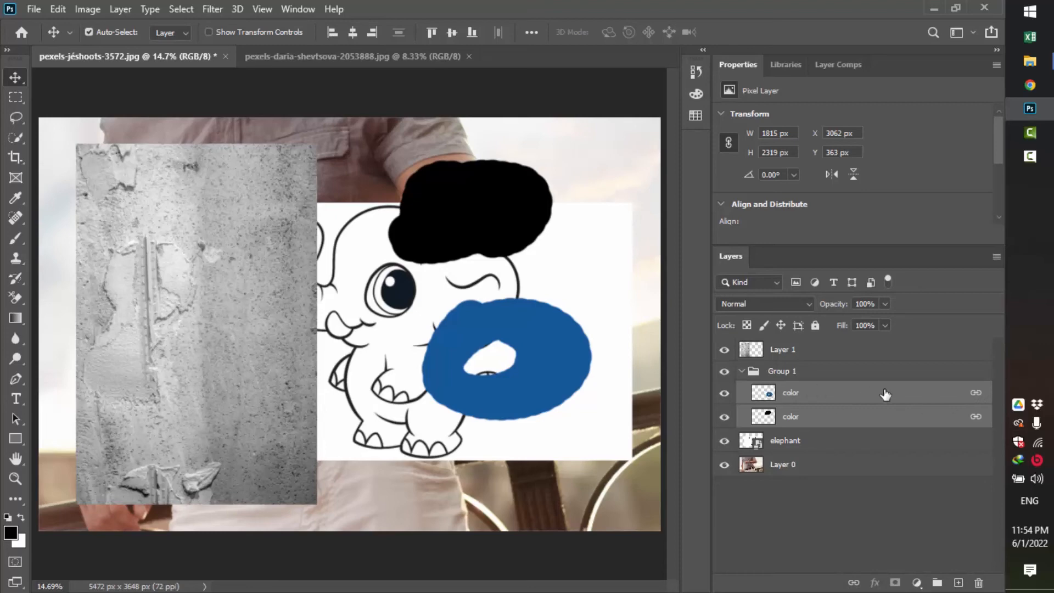
click(571, 443)
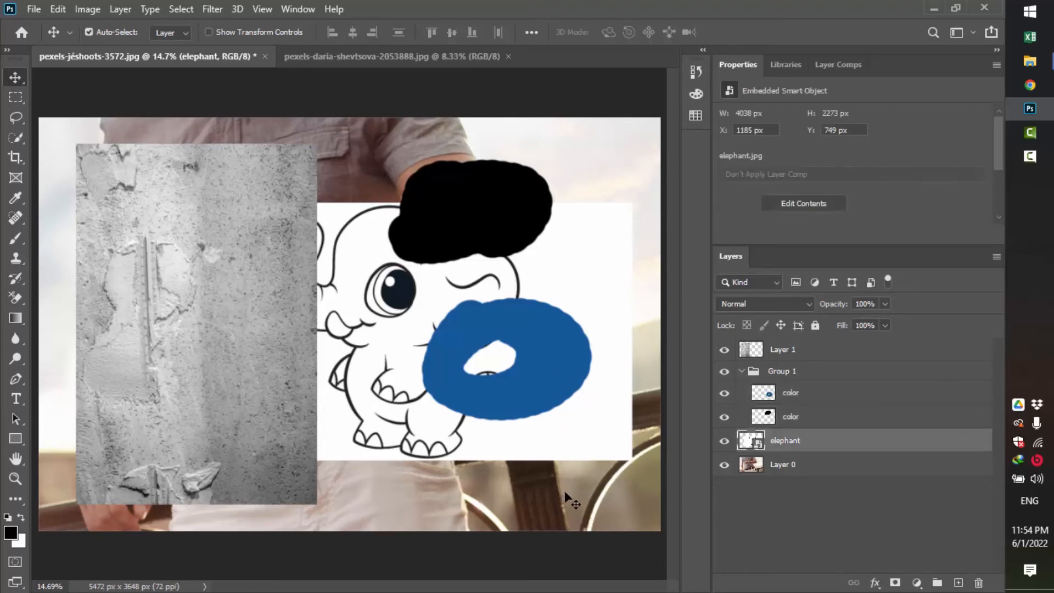
click(557, 376)
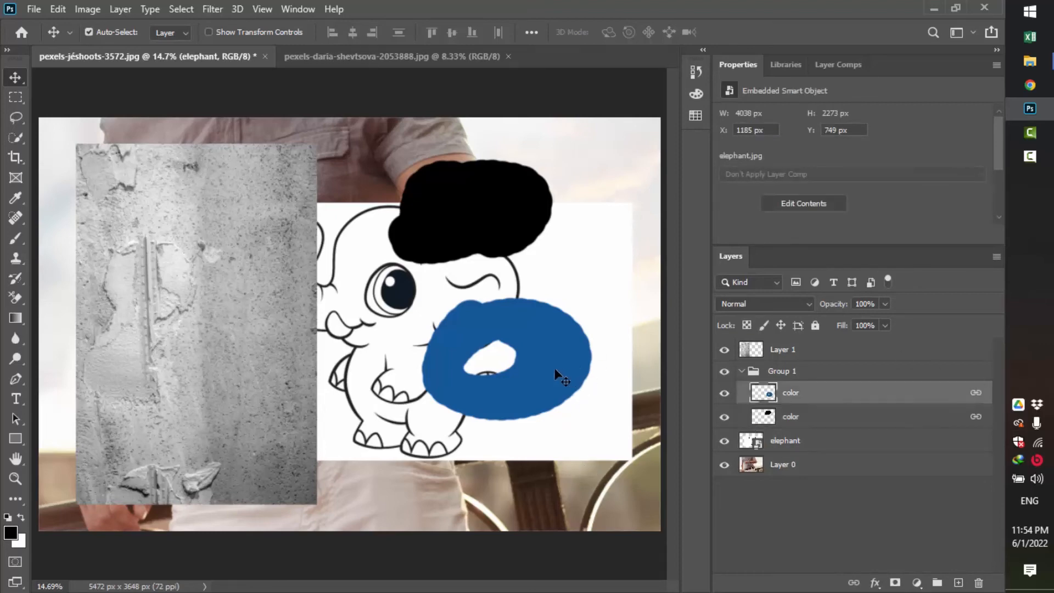
click(521, 221)
drag(513, 218, 507, 245)
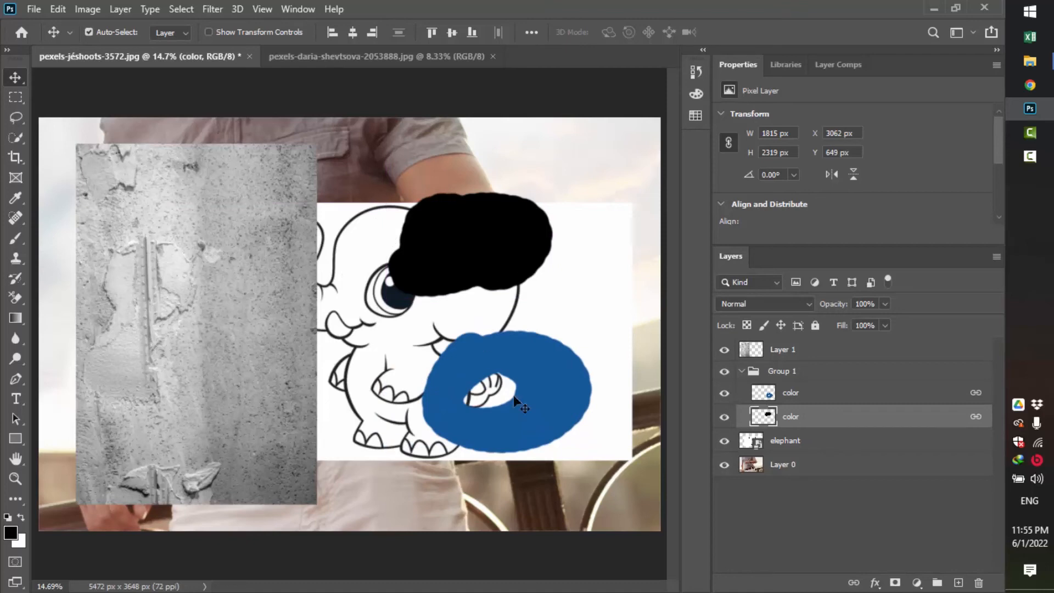
Link Layer 1 with the two color layers and move all three together, leaving them at about X 472 px, Y 295 px.
ctrl+click(818, 356)
click(851, 584)
drag(569, 399, 552, 355)
drag(469, 226, 486, 253)
drag(228, 277, 242, 253)
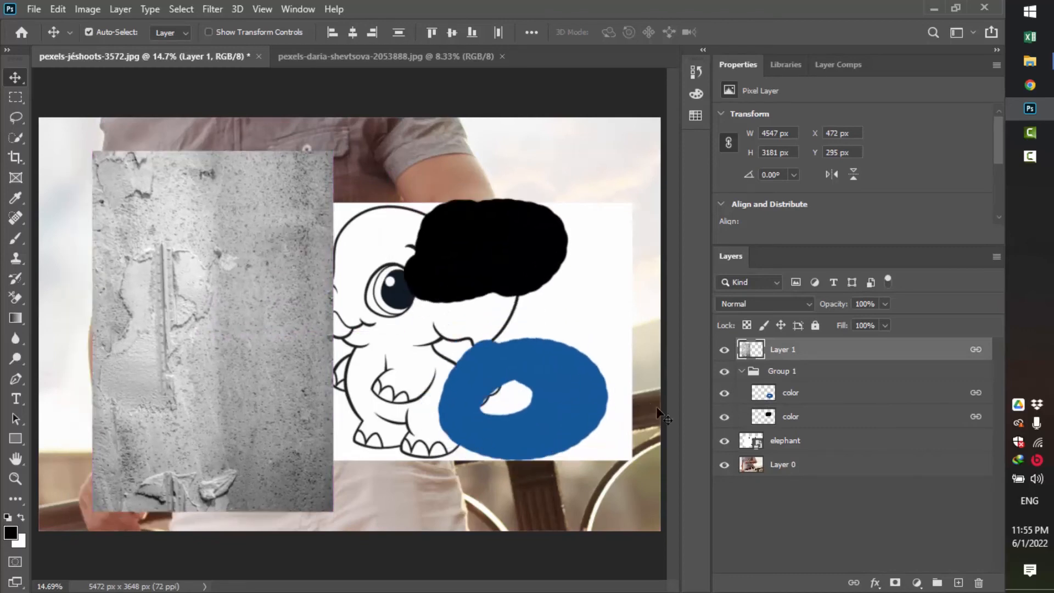
Unlink Layer 1 and the two color layers, and select Layer 0 alone.
ctrl+click(815, 420)
ctrl+click(827, 397)
click(853, 584)
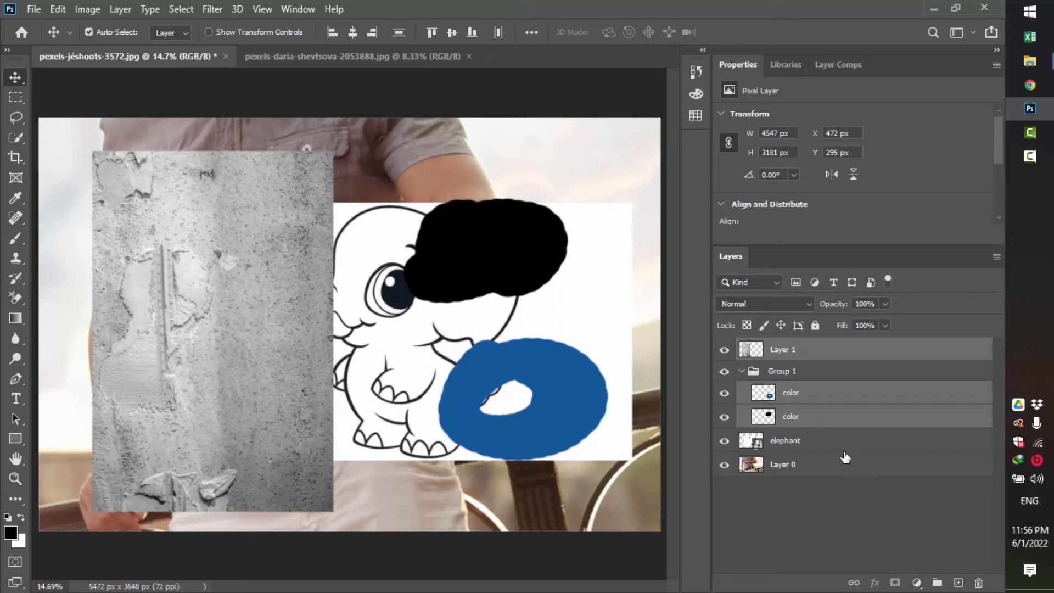
click(818, 466)
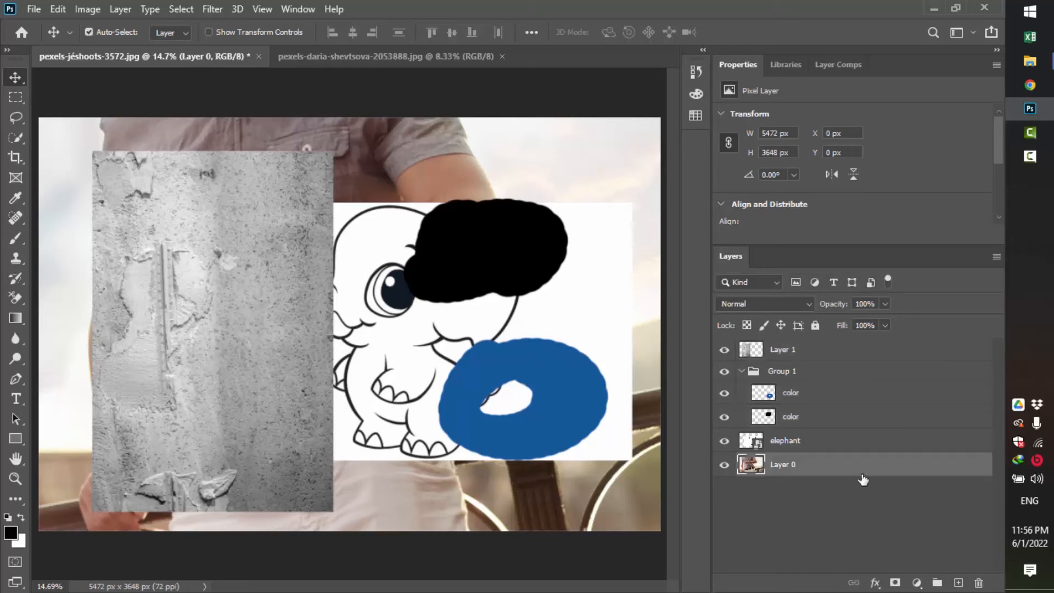
Filter the layer list for pixel layers and separately for type layers, clearing each filter again.
click(796, 281)
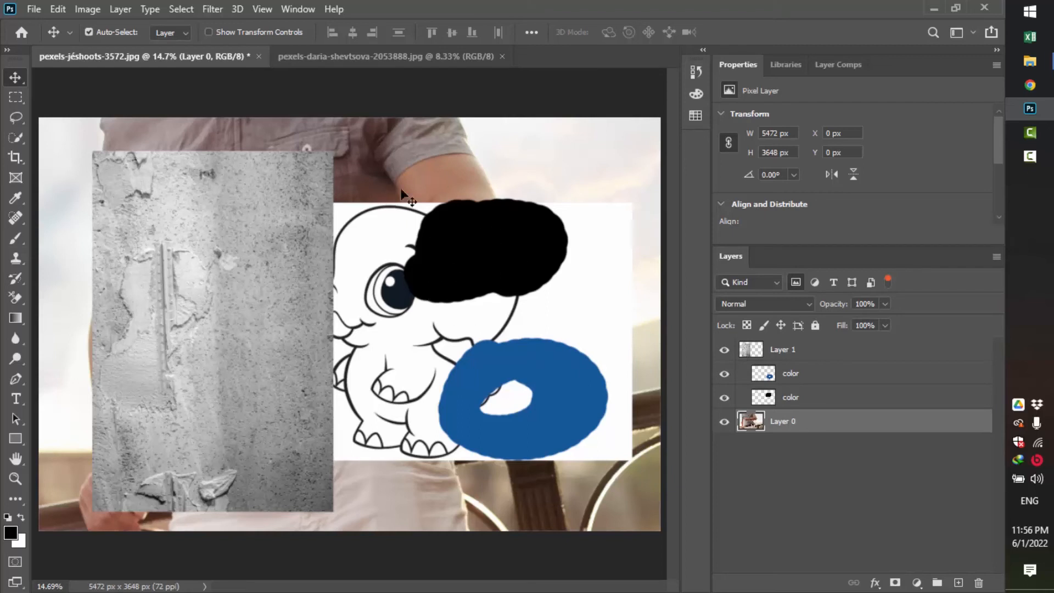
click(795, 282)
click(790, 366)
click(788, 401)
click(797, 284)
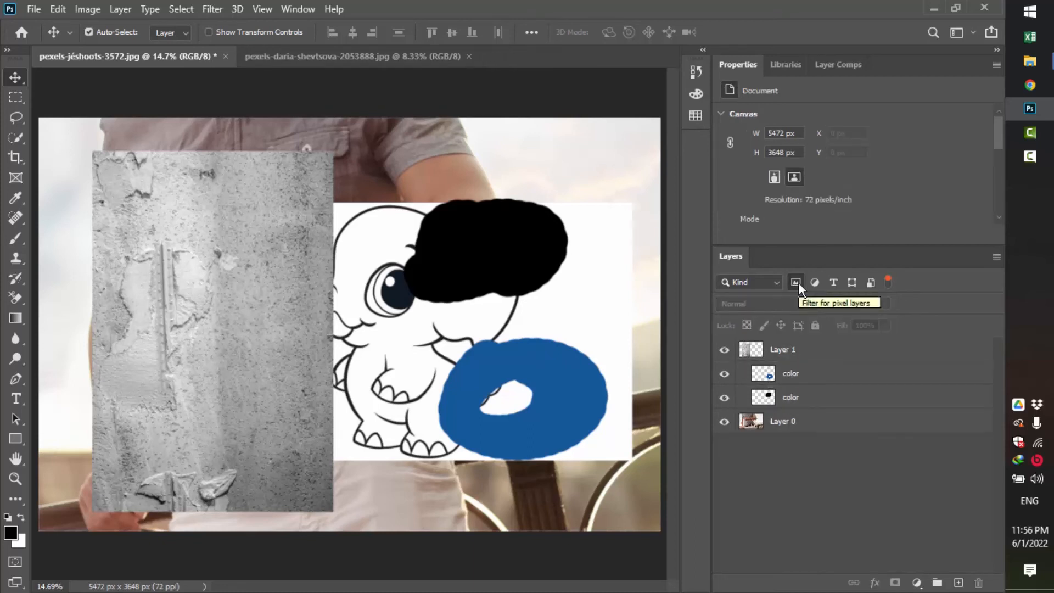
click(796, 282)
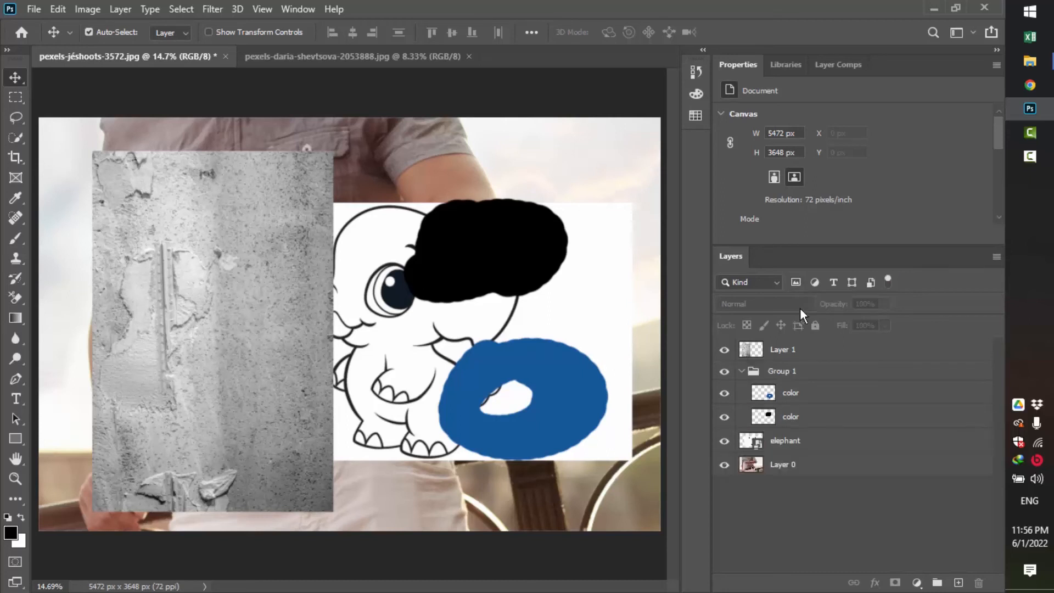
click(832, 284)
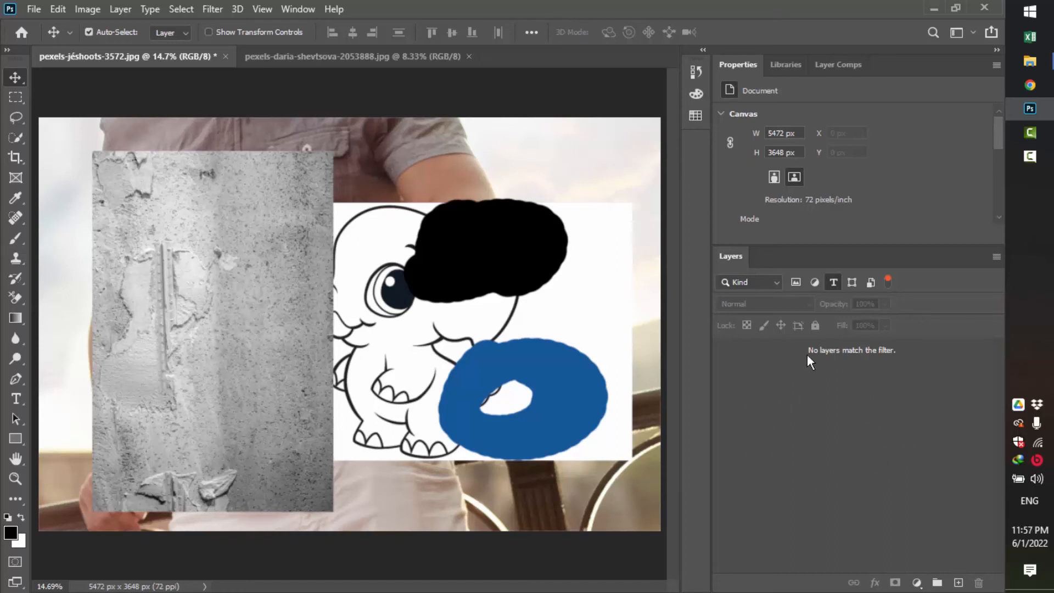
click(833, 282)
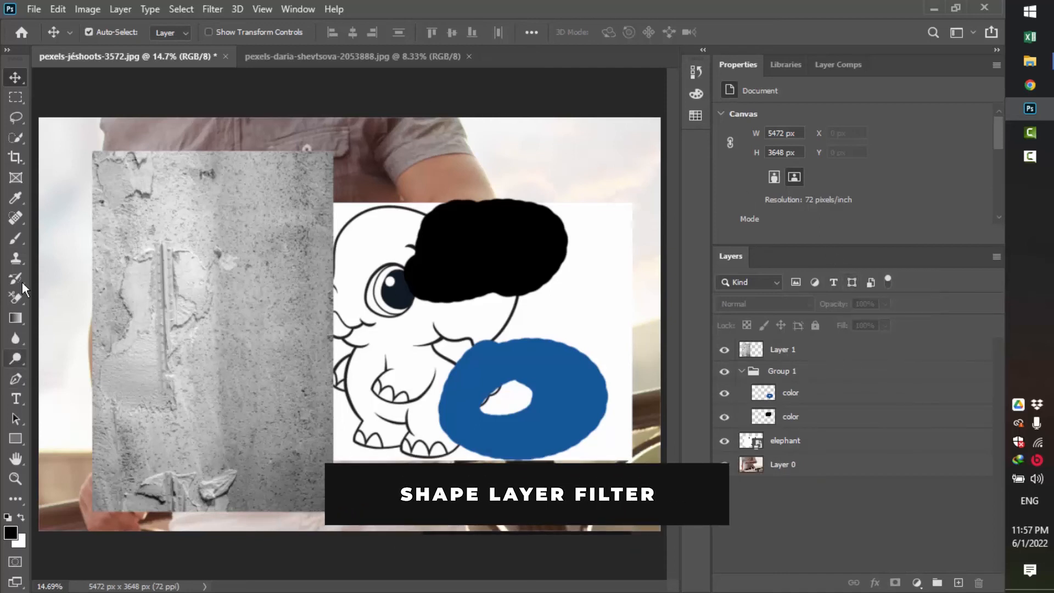
Draw a black rounded rectangle shape of about 1524 × 1253 px with a 10 px radius, overlapping the texture and the elephant.
click(19, 438)
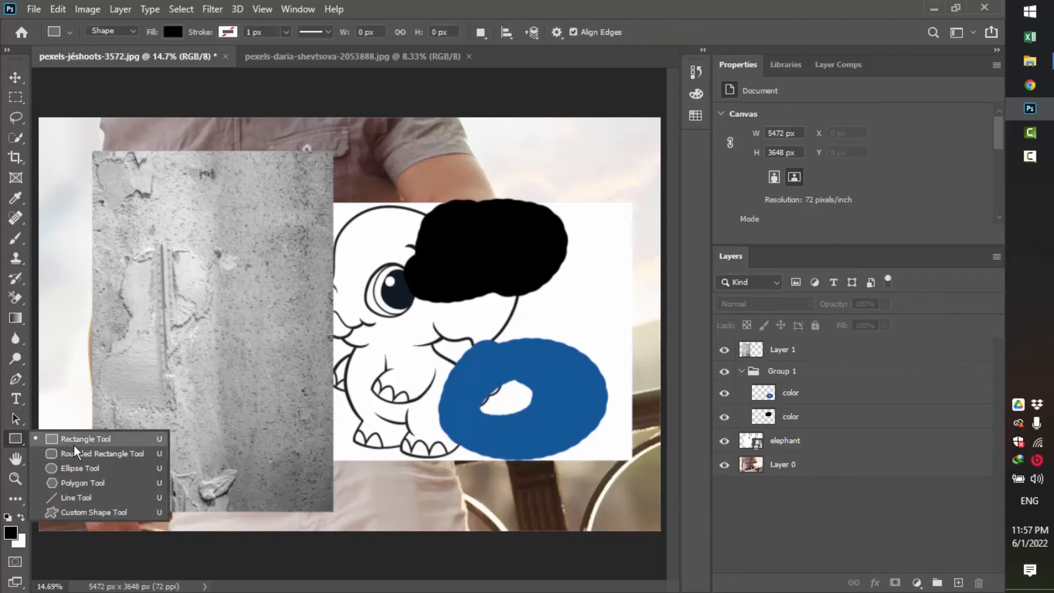
click(75, 453)
drag(180, 225, 353, 366)
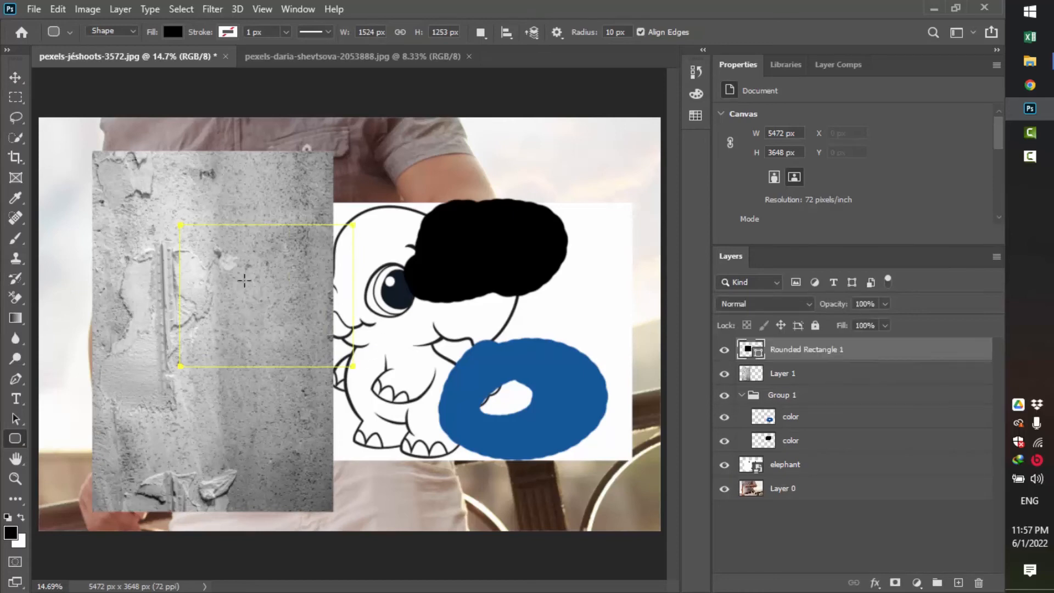
Filter the layer list by shape, pixel and smart object layers, clearing the filters again.
click(852, 282)
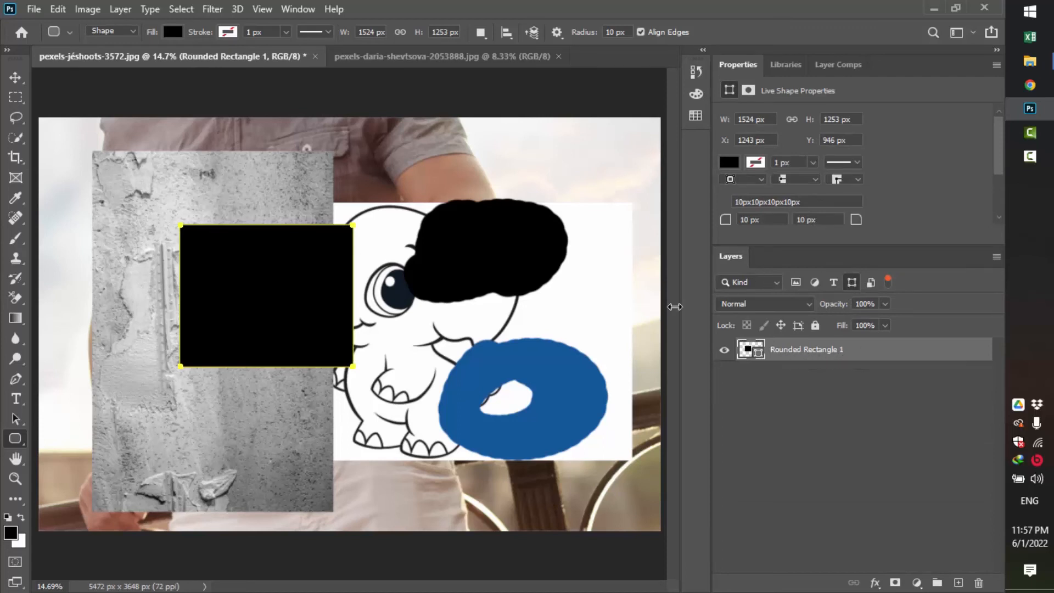
click(798, 282)
click(797, 283)
click(853, 283)
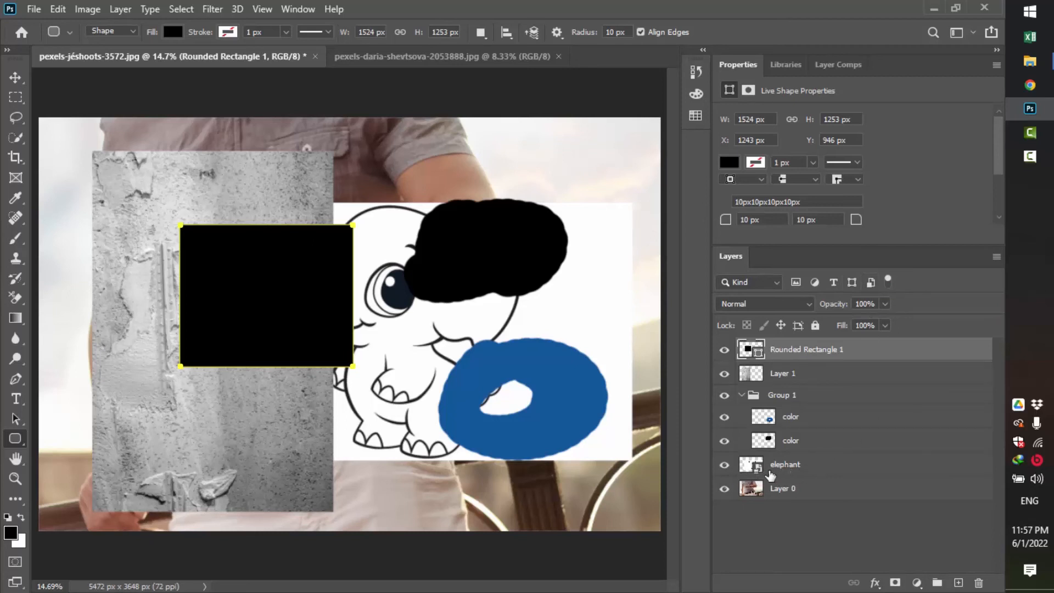
click(871, 284)
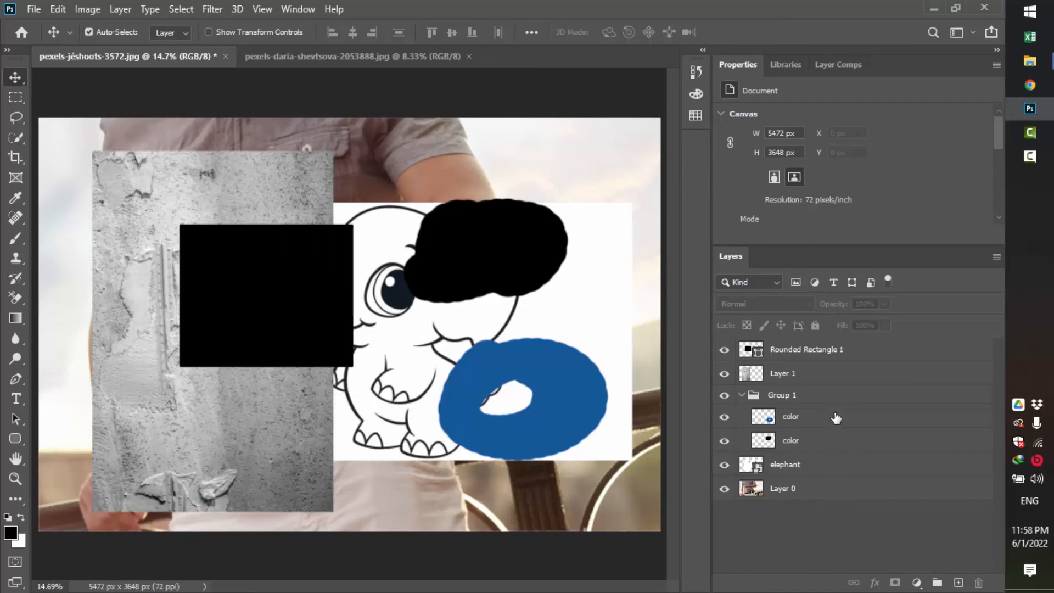
Delete Group 1 with its contents and the Rounded Rectangle 1 layer.
click(812, 491)
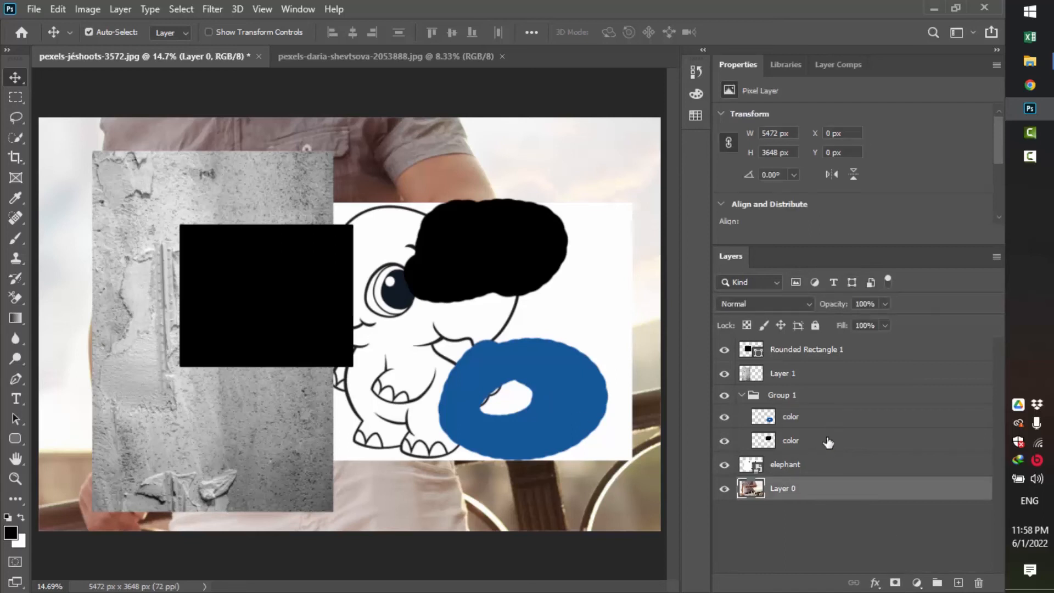
click(826, 403)
drag(975, 404, 981, 582)
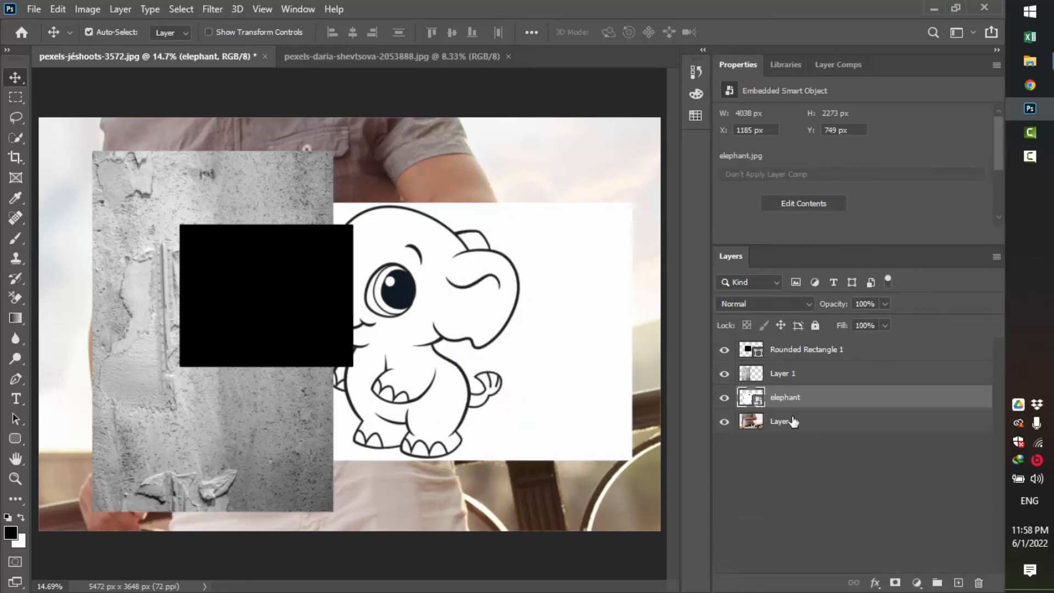
click(937, 357)
drag(938, 357, 978, 582)
Move the elephant and the concrete texture layers individually, shifting each slightly from its place.
click(812, 375)
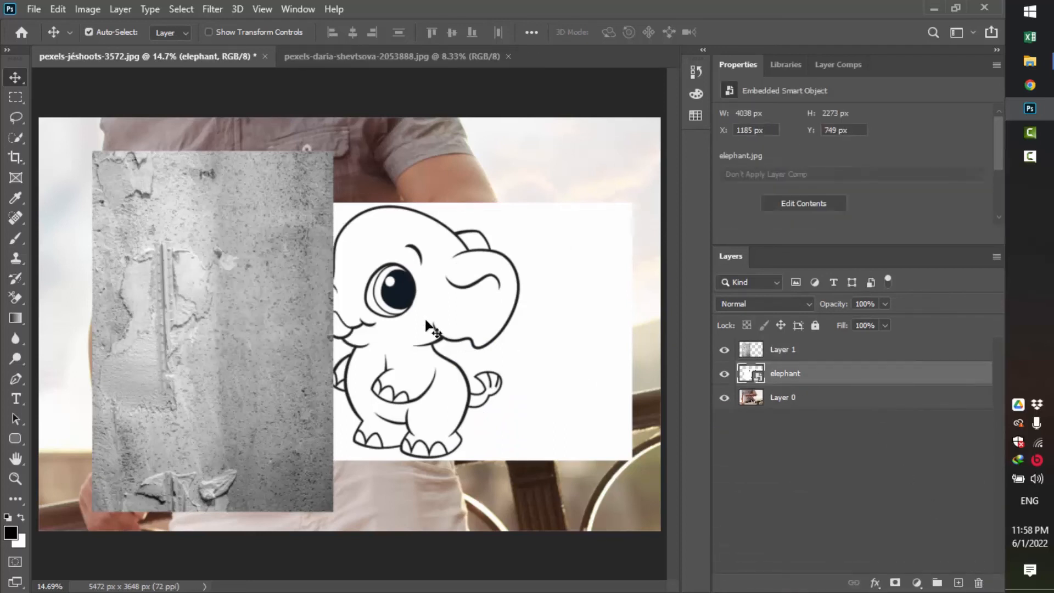
drag(481, 349, 519, 341)
drag(454, 324, 456, 337)
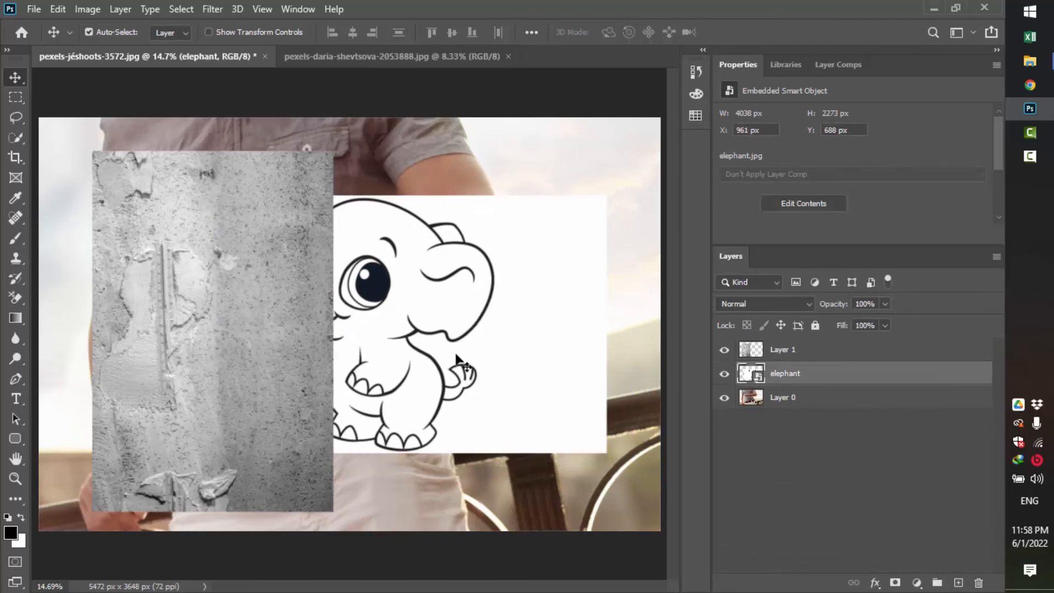
drag(240, 345, 217, 327)
drag(430, 346, 459, 347)
Open pexels-sam-lion-5731898.jpg from the Class 7 folder as a separate document and unlock its Background layer.
click(1034, 61)
click(950, 181)
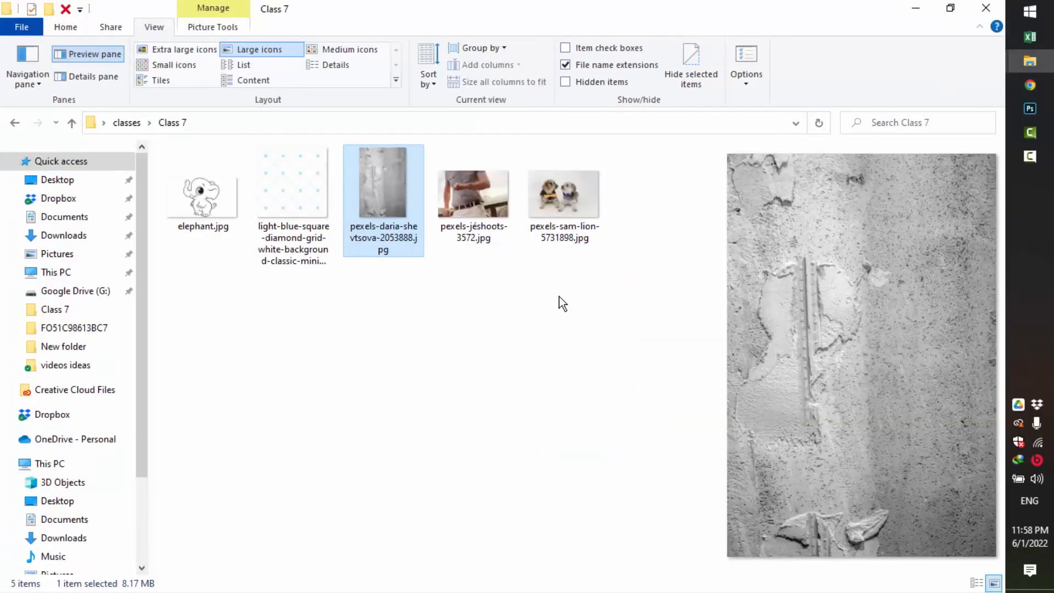
click(270, 290)
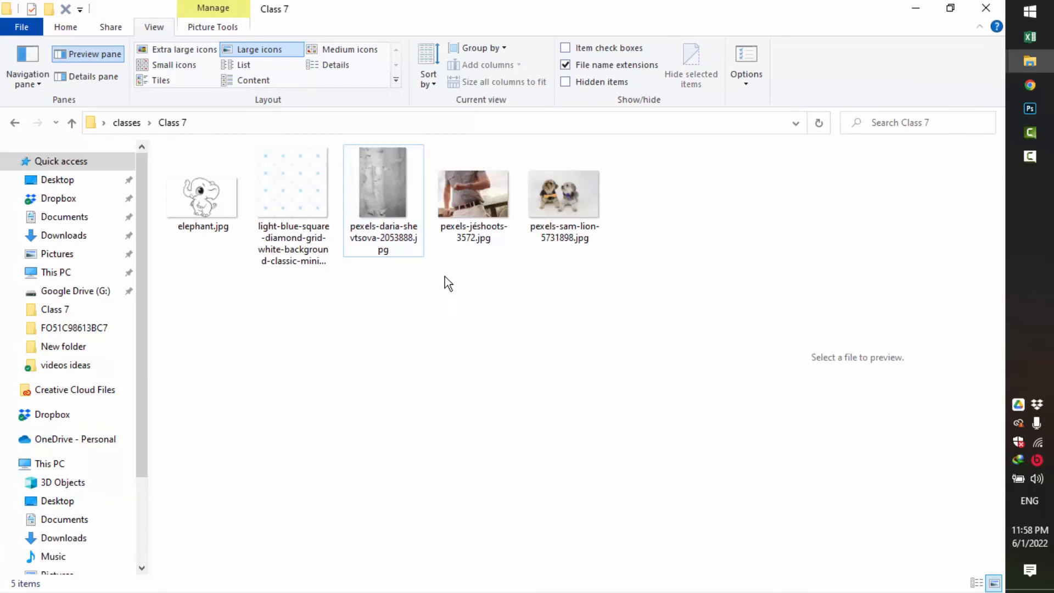
drag(564, 186, 580, 1)
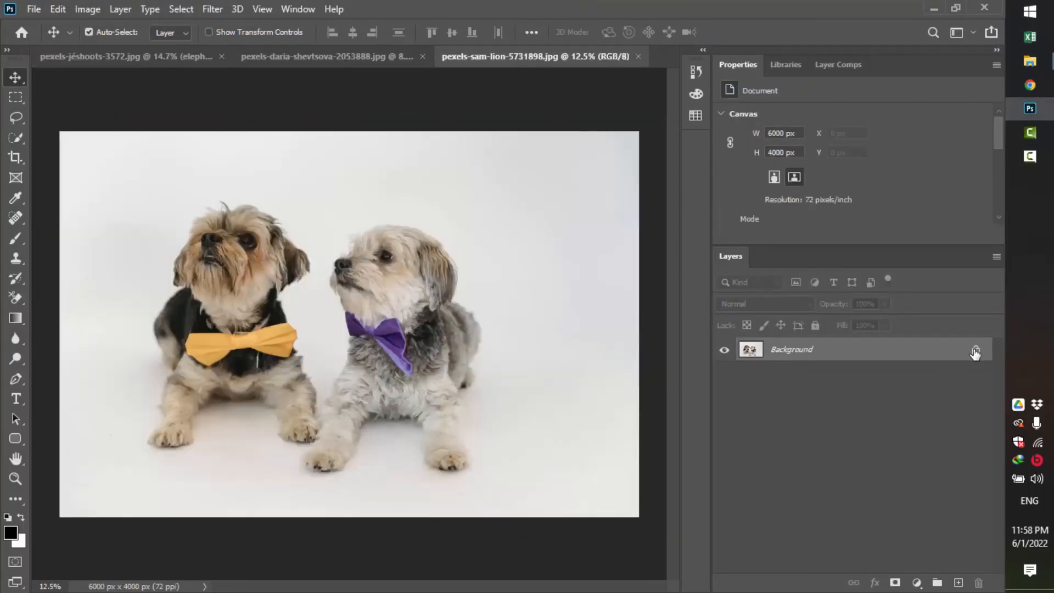
click(975, 350)
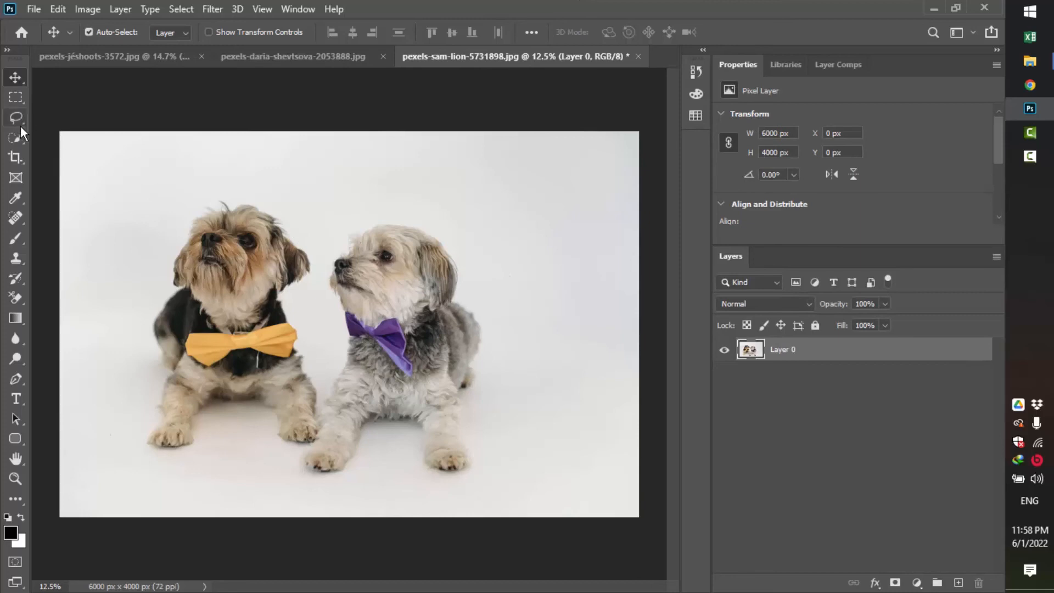
Select the dog with the yellow bow tie using the Object Selection Tool and add a layer mask from the selection.
right_click(14, 104)
right_click(16, 140)
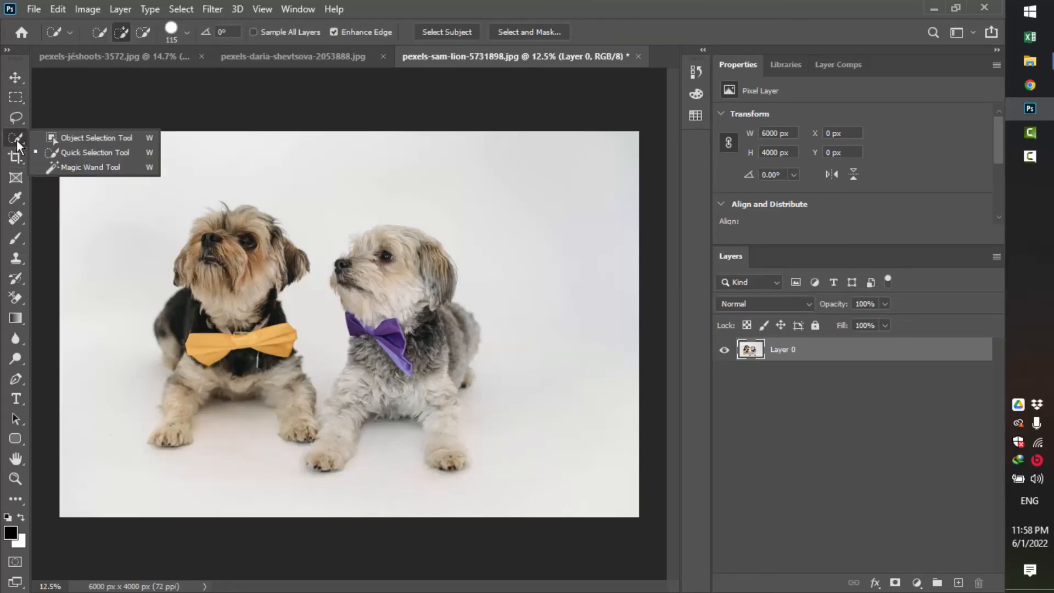
click(96, 137)
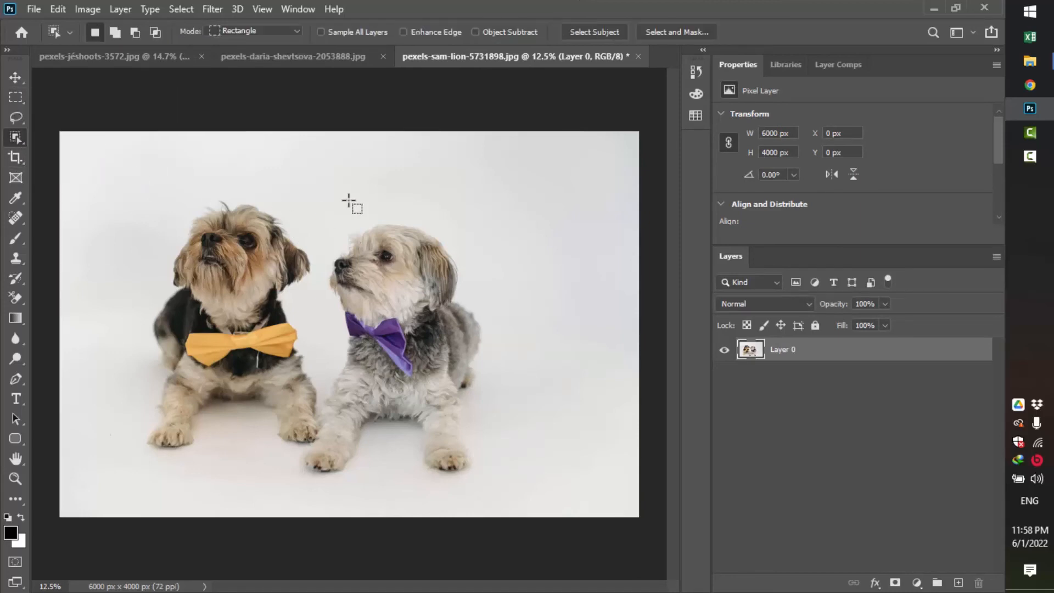
drag(111, 150, 321, 453)
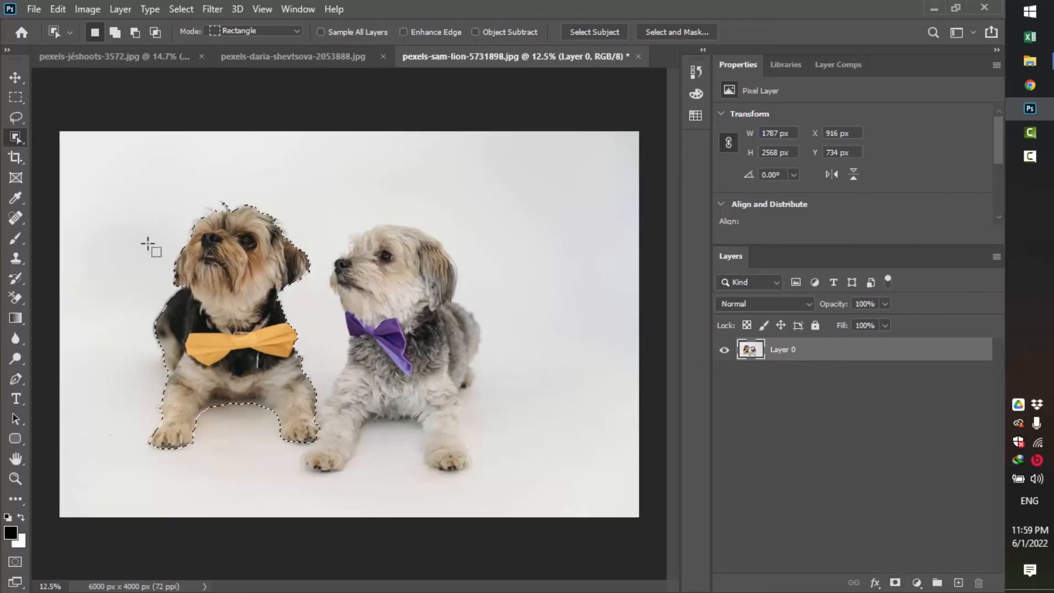
click(895, 583)
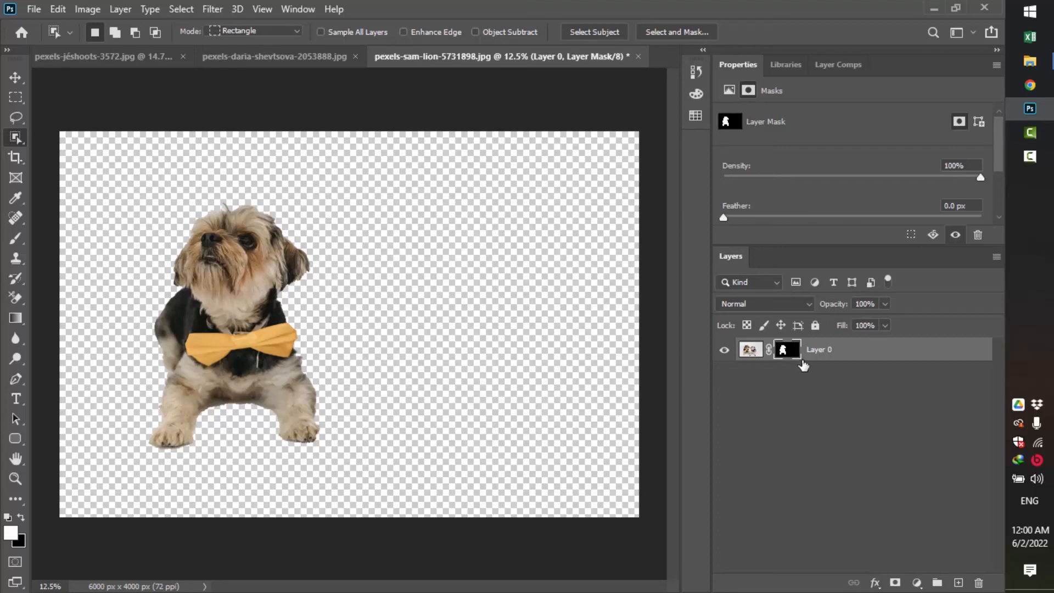
Switch the layer thumbnails to large and make Layer 0's mask active.
click(750, 350)
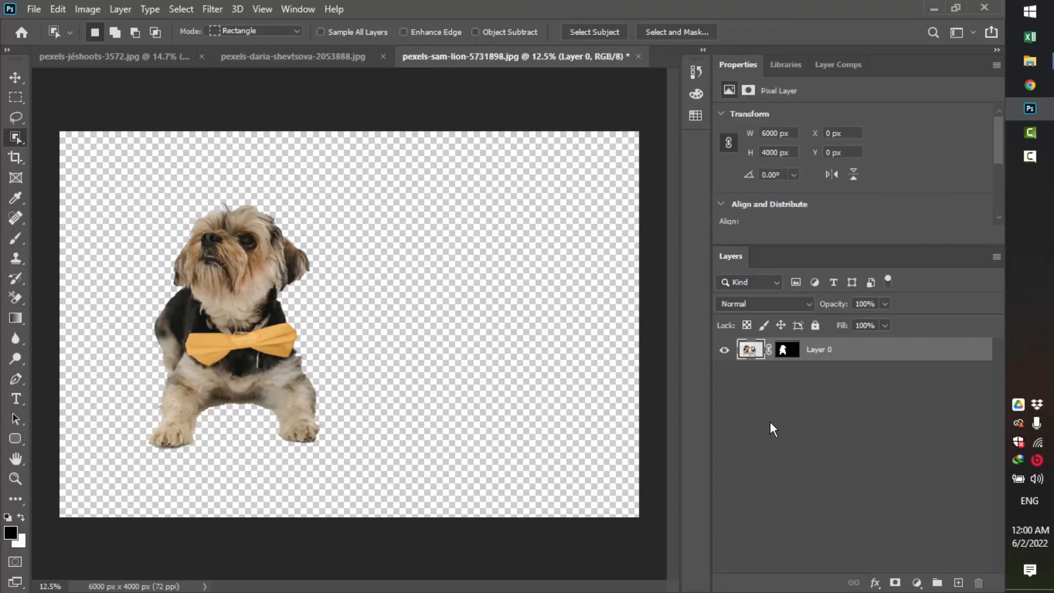
right_click(766, 372)
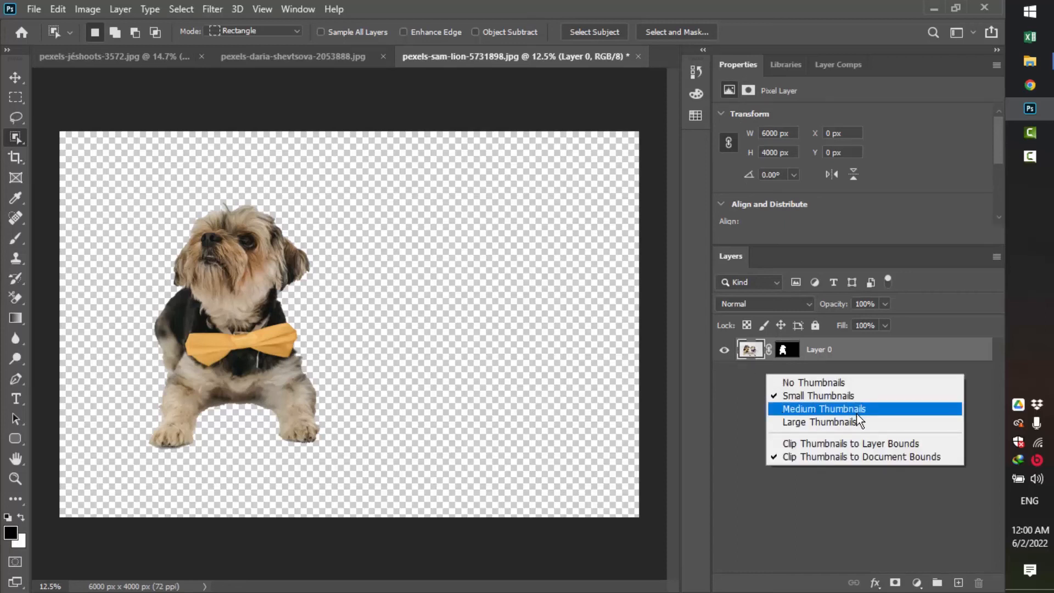
right_click(745, 417)
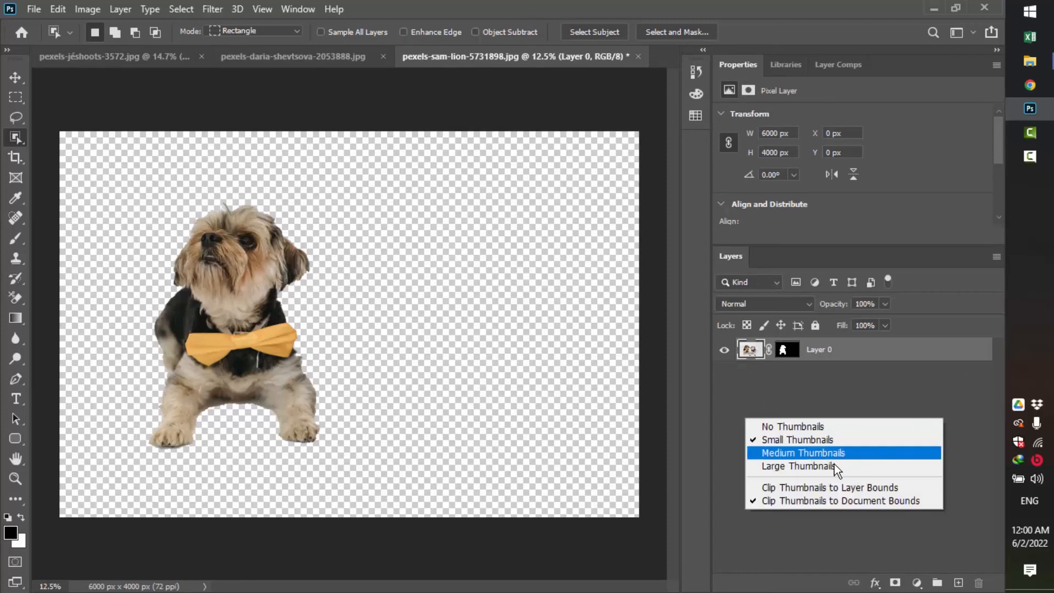
click(834, 464)
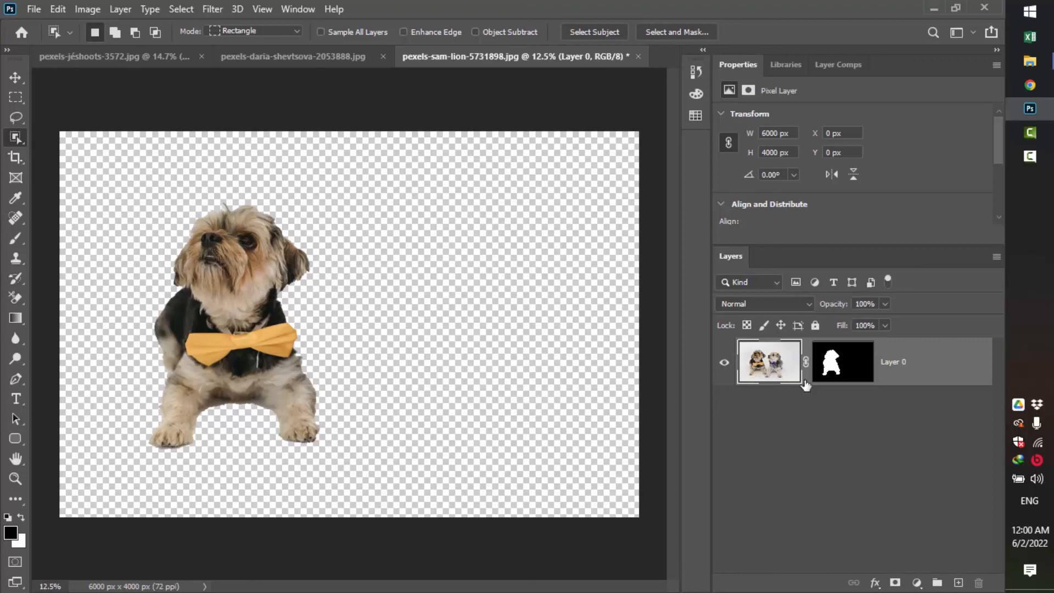
click(841, 363)
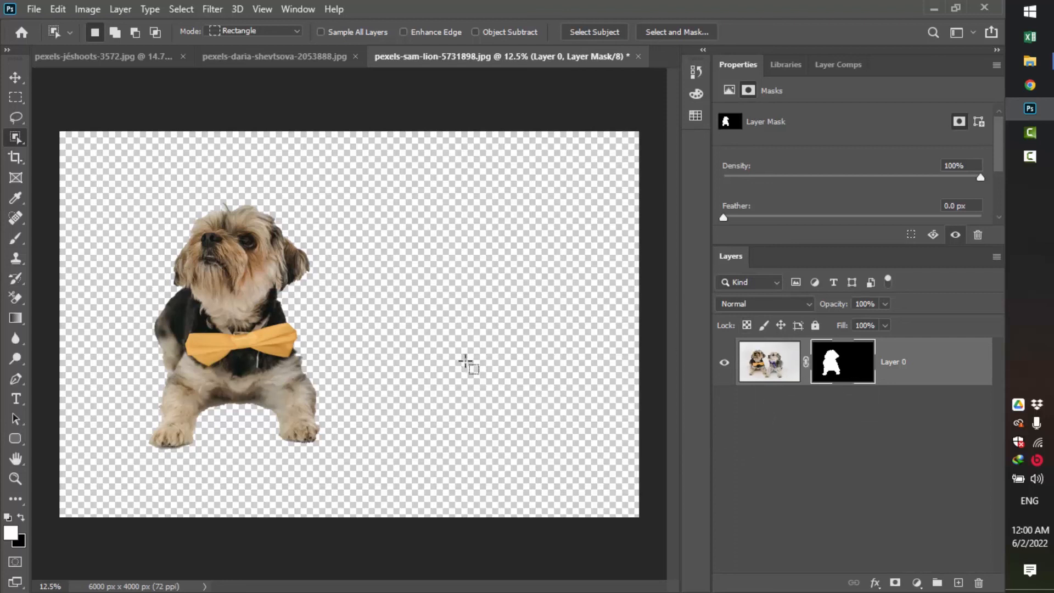
Display Layer 0's mask on its own, paint a white oval in its black area with the Brush tool, and return to the image view.
key(b)
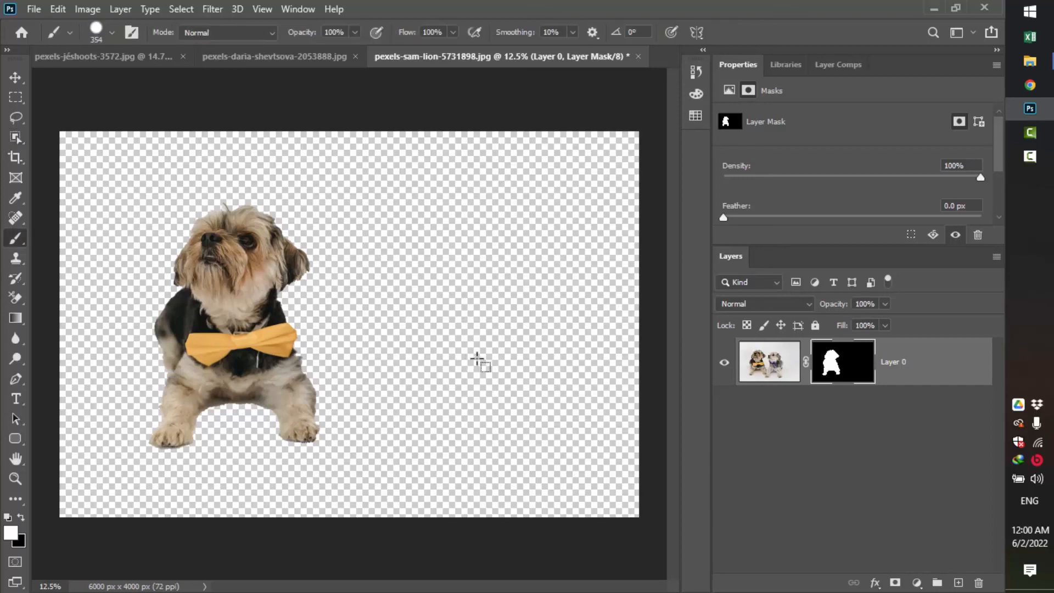
alt+click(858, 365)
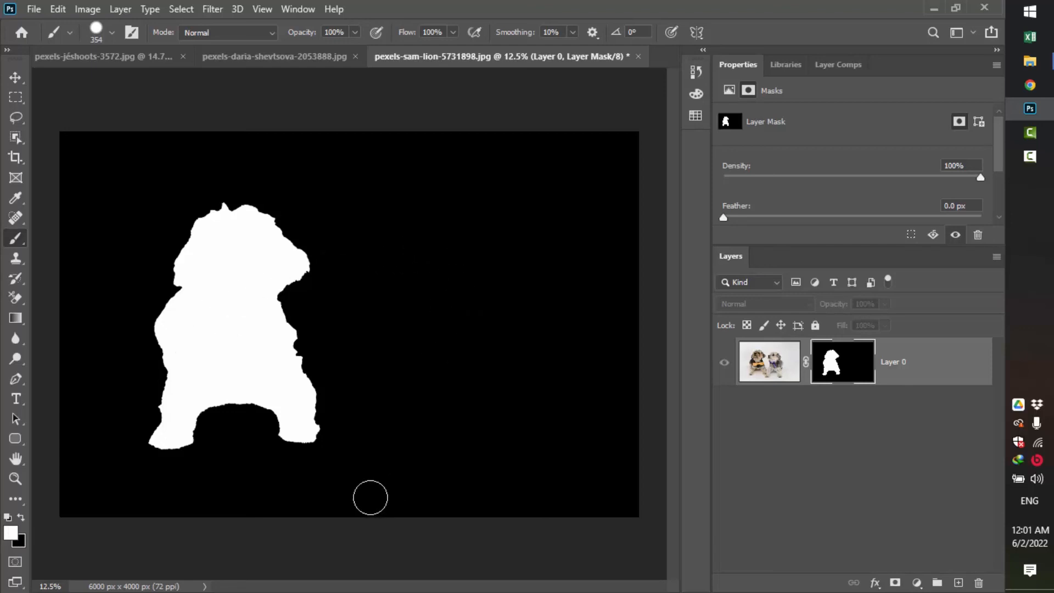
mouse_move(497, 262)
mouse_down()
mouse_move(480, 286)
mouse_move(480, 347)
mouse_move(543, 321)
mouse_move(516, 266)
mouse_move(493, 326)
mouse_move(519, 295)
mouse_move(504, 337)
mouse_move(508, 277)
mouse_up()
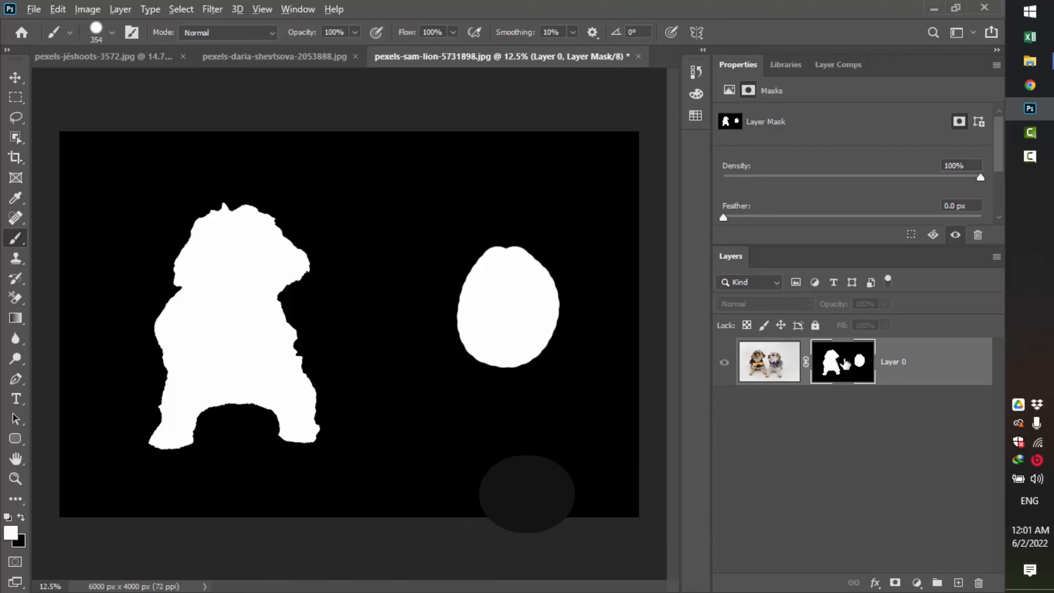
alt+click(845, 363)
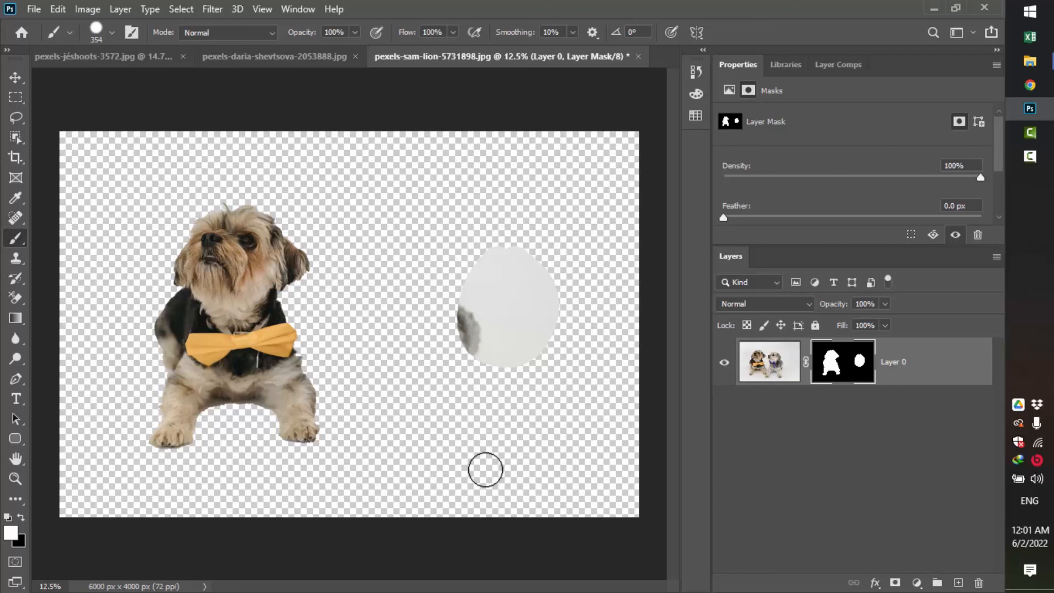
Paint white on Layer 0's mask to reveal the purple-bow-tie dog, and paint black over the excess background along the dog's outer side.
mouse_move(402, 316)
mouse_down()
mouse_move(407, 344)
mouse_move(455, 315)
mouse_move(399, 298)
mouse_move(428, 320)
mouse_move(407, 267)
mouse_move(406, 321)
mouse_move(415, 263)
mouse_move(371, 291)
mouse_move(388, 235)
mouse_move(349, 269)
mouse_move(372, 238)
mouse_move(391, 305)
mouse_move(337, 306)
mouse_move(365, 267)
mouse_move(373, 323)
mouse_move(337, 310)
mouse_move(379, 325)
mouse_move(365, 360)
mouse_move(402, 317)
mouse_move(412, 389)
mouse_move(368, 358)
mouse_move(421, 367)
mouse_move(408, 372)
mouse_move(445, 350)
mouse_move(435, 392)
mouse_move(421, 349)
mouse_move(464, 378)
mouse_move(390, 423)
mouse_move(307, 405)
mouse_move(308, 427)
mouse_move(322, 419)
mouse_move(333, 362)
mouse_move(378, 343)
mouse_move(339, 311)
mouse_move(351, 270)
mouse_move(433, 224)
mouse_move(483, 279)
mouse_move(471, 346)
mouse_move(502, 409)
mouse_move(418, 441)
mouse_move(353, 438)
mouse_move(408, 461)
mouse_move(408, 476)
mouse_move(394, 444)
mouse_move(329, 423)
mouse_move(359, 425)
mouse_move(341, 449)
mouse_move(350, 466)
mouse_move(311, 471)
mouse_up()
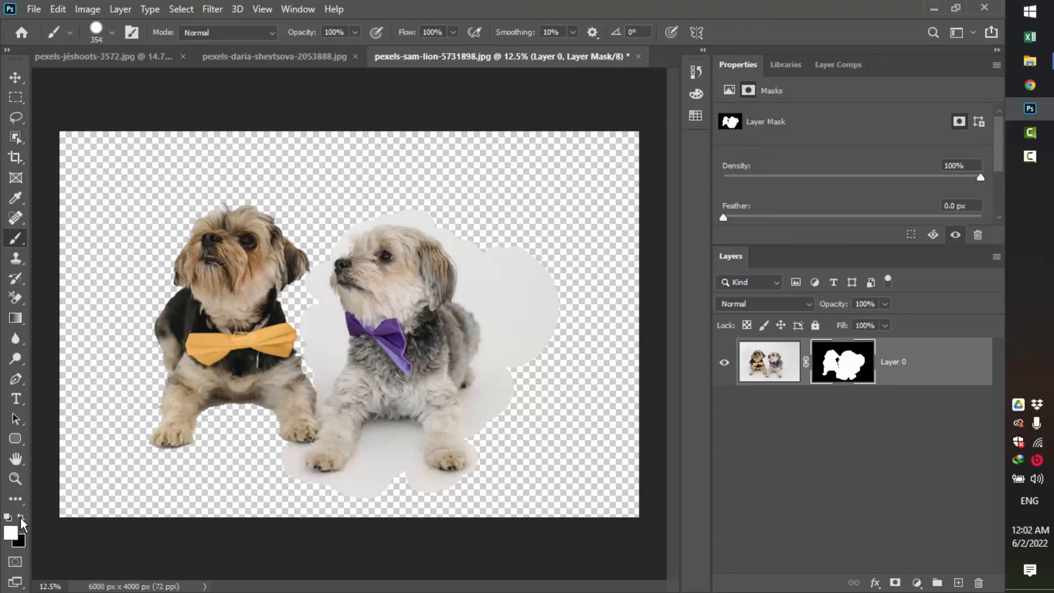
click(21, 519)
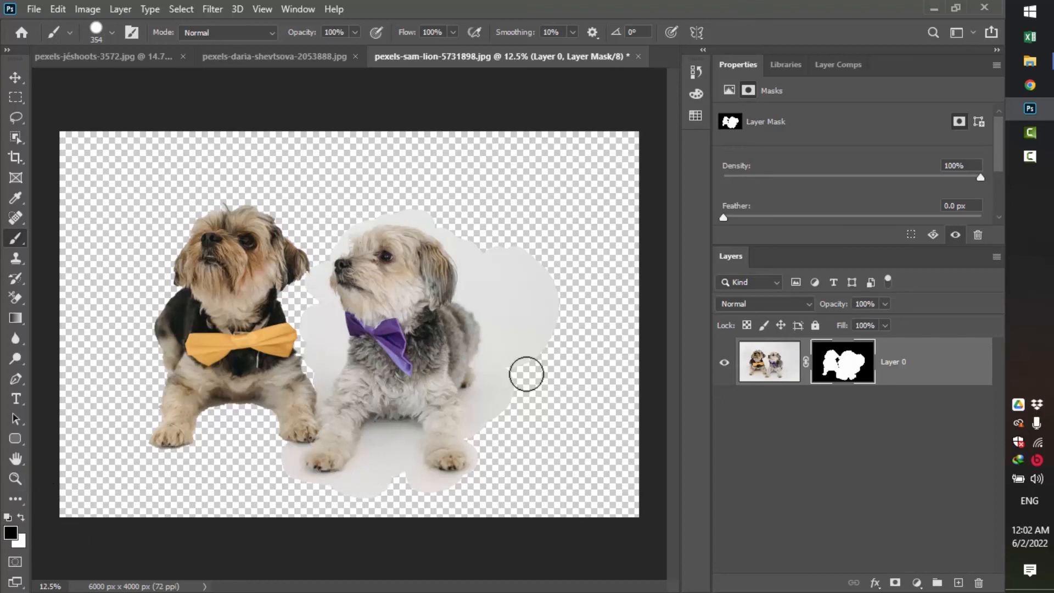
mouse_move(493, 250)
mouse_down()
mouse_move(513, 344)
mouse_move(518, 406)
mouse_move(538, 334)
mouse_move(506, 245)
mouse_move(540, 279)
mouse_move(558, 353)
mouse_move(539, 258)
mouse_move(486, 264)
mouse_move(434, 216)
mouse_move(352, 198)
mouse_move(446, 210)
mouse_move(471, 294)
mouse_move(502, 333)
mouse_move(509, 403)
mouse_move(486, 413)
mouse_move(493, 347)
mouse_move(484, 422)
mouse_move(557, 414)
mouse_up()
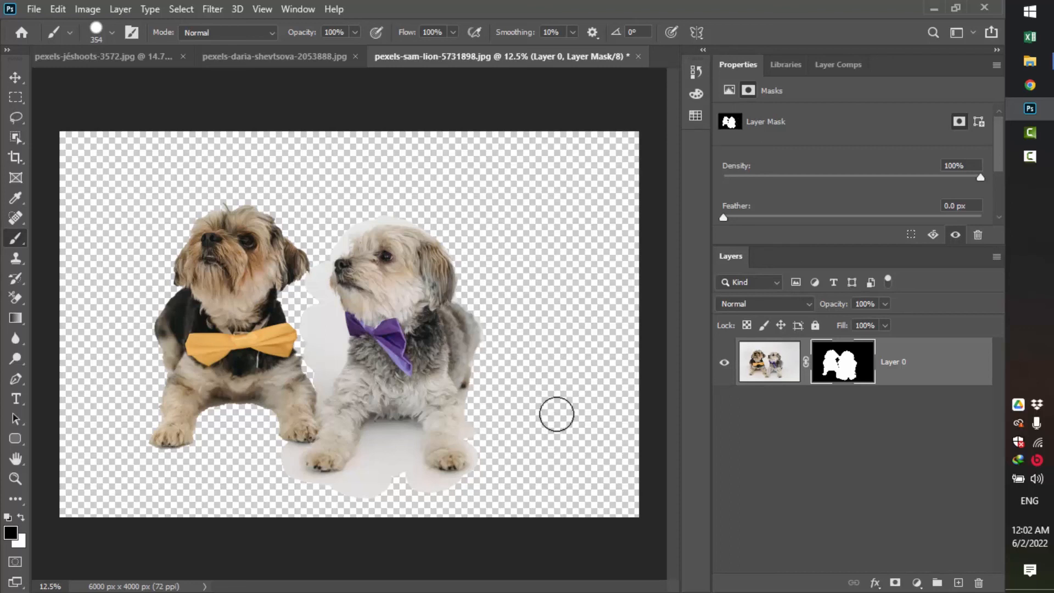
Delete the layer mask from Layer 0.
right_click(849, 372)
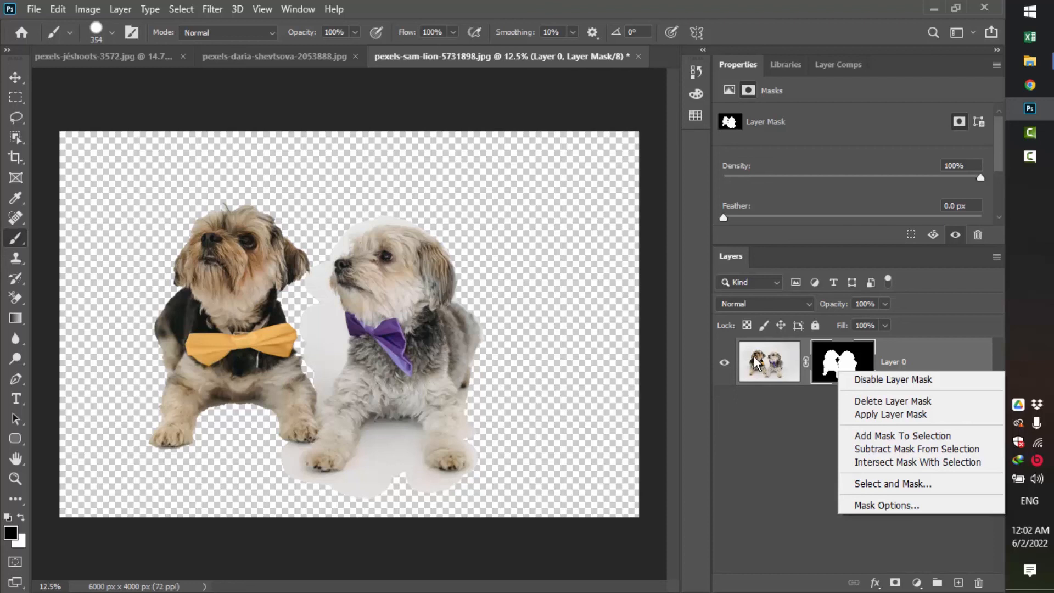
right_click(848, 346)
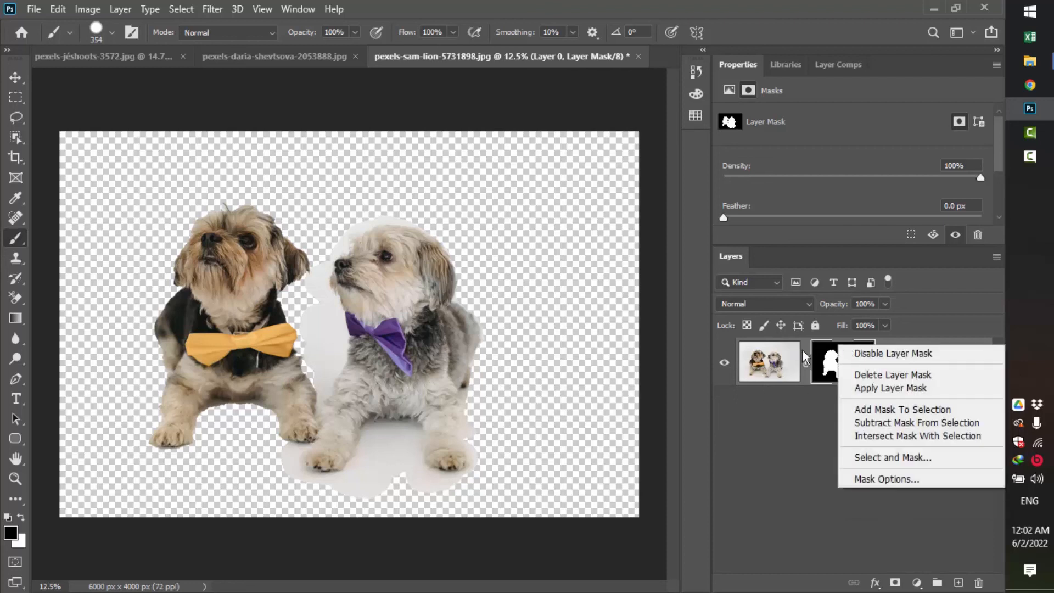
click(942, 375)
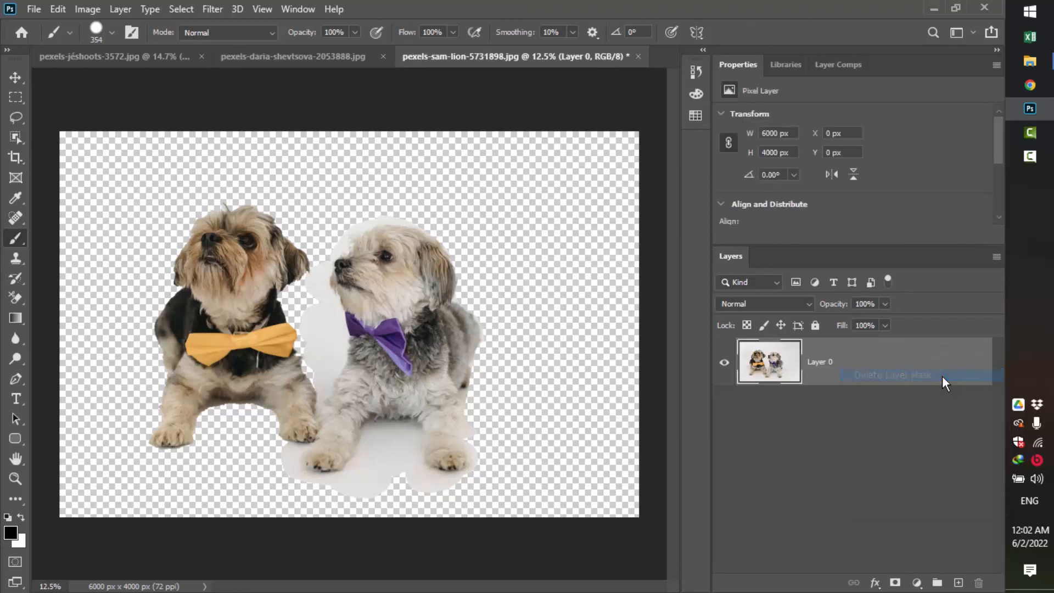